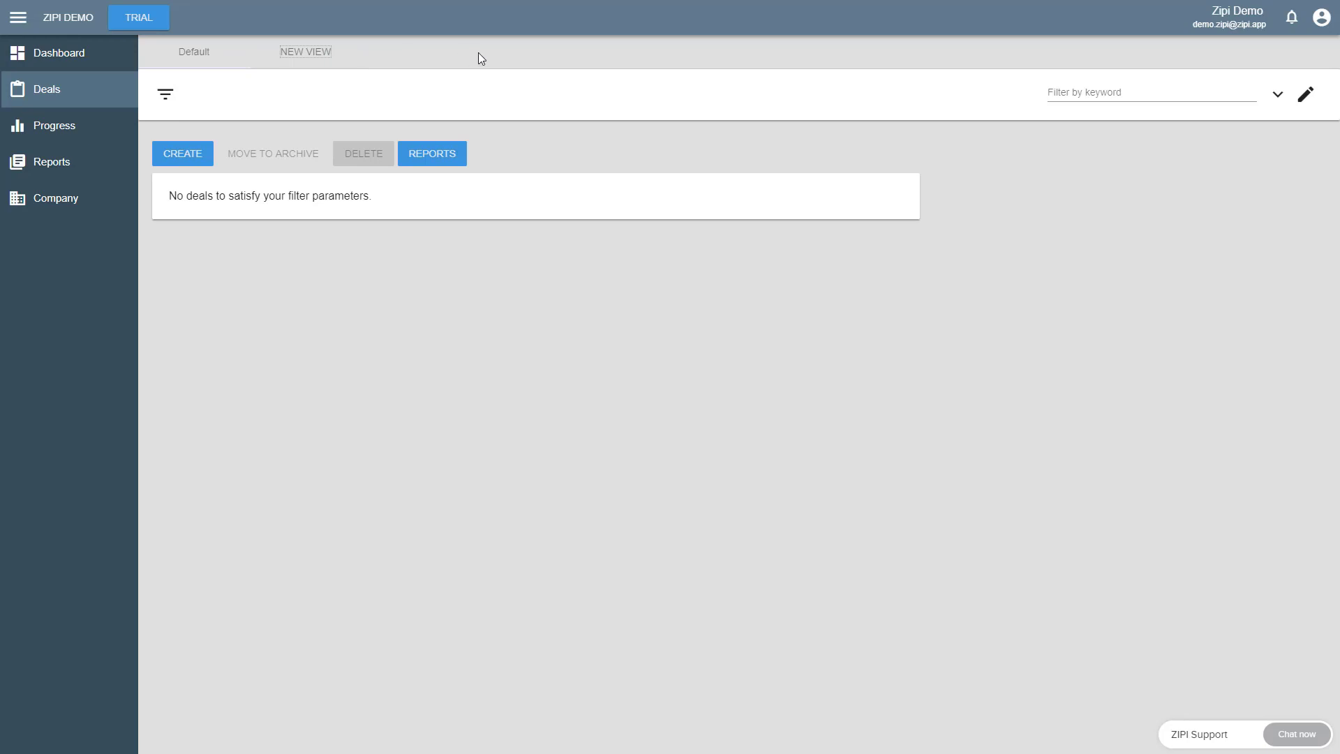
- Open the Default deals view for editing and rename its tab to TOTAL PRODUCTION 2018
click(204, 61)
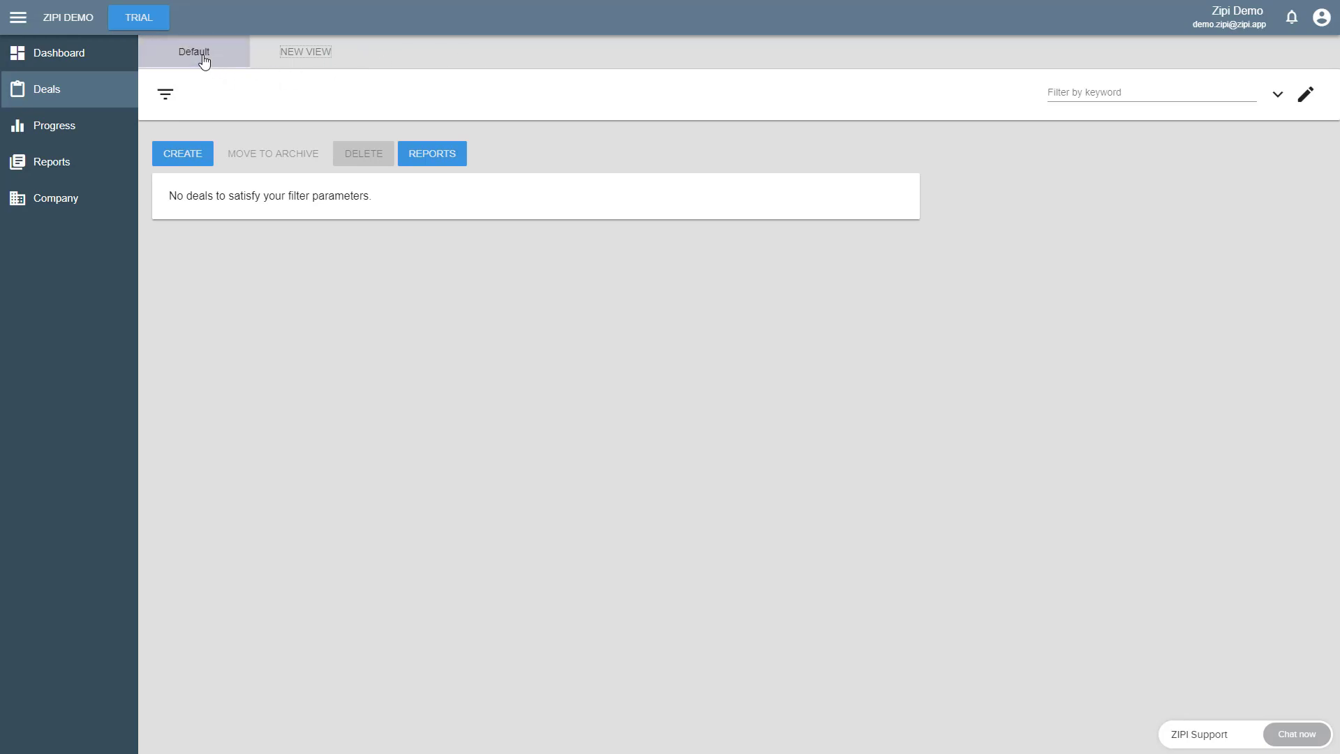
click(1305, 94)
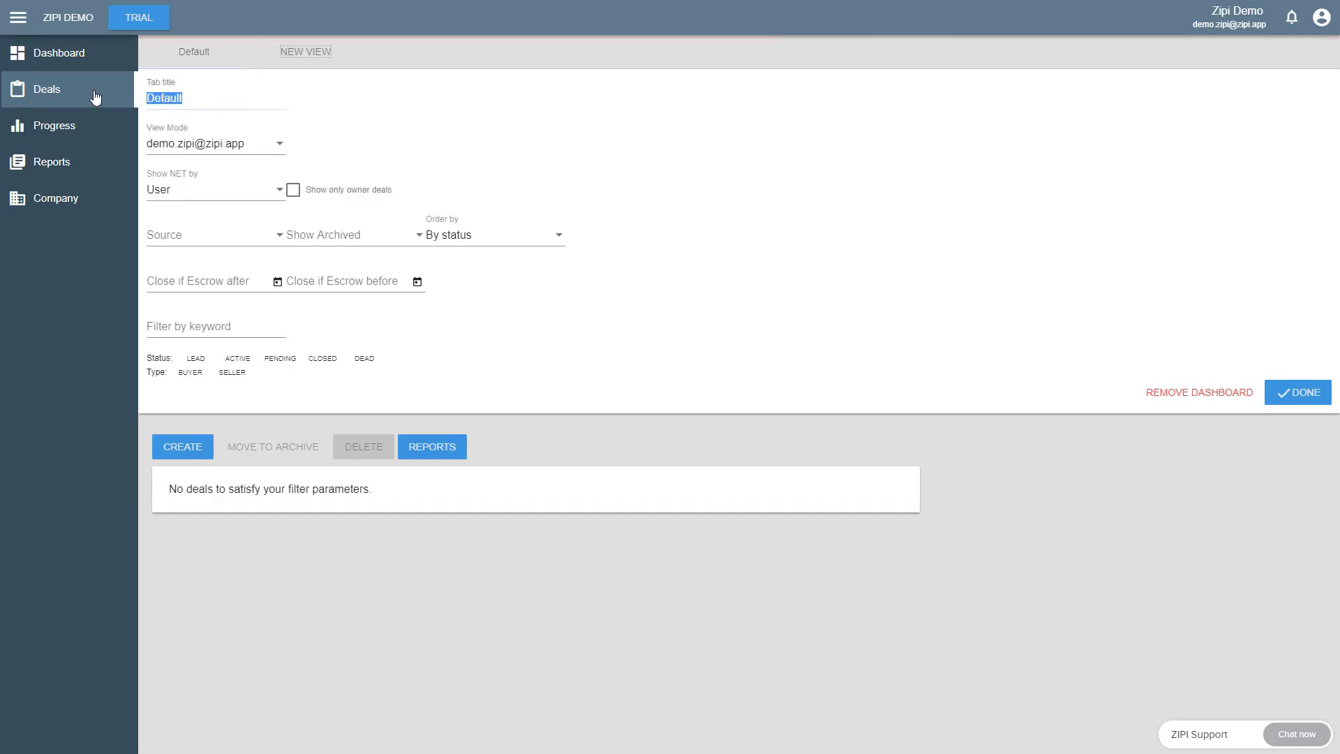
text(TOTAL PRODUCT)
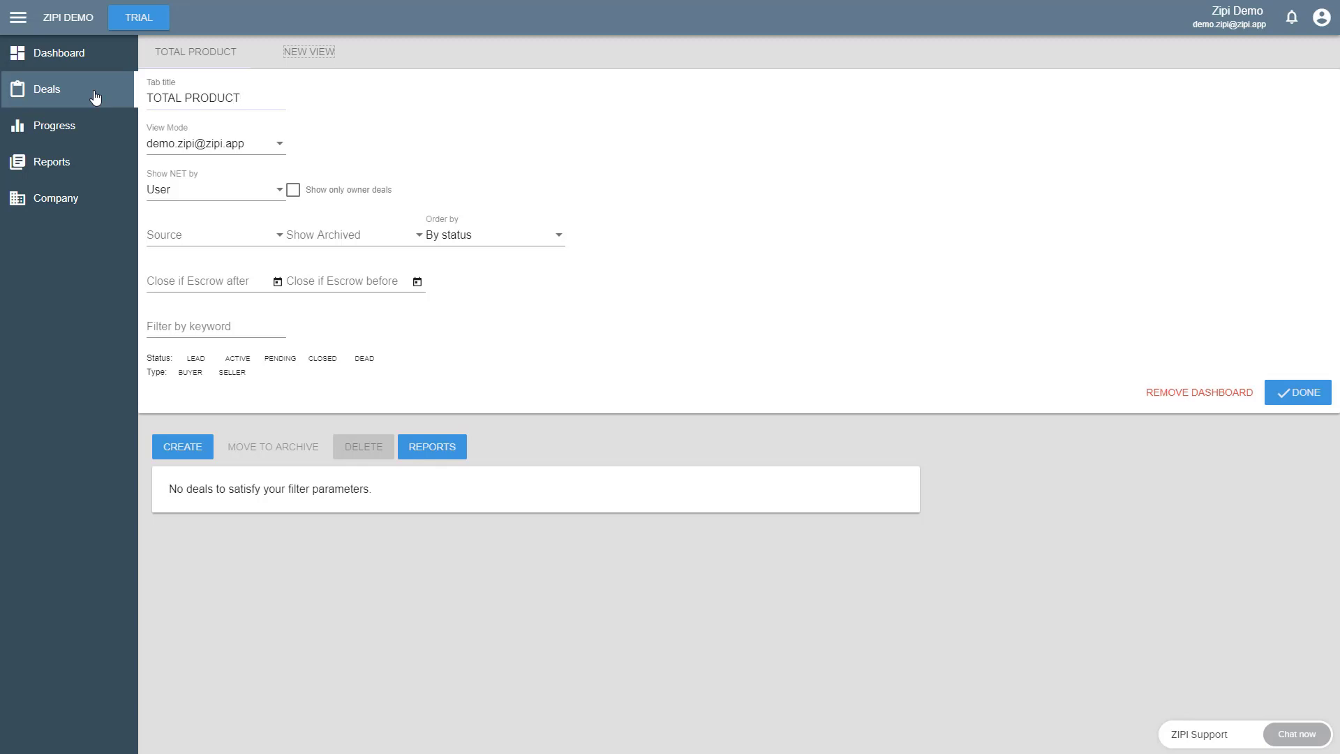
text(ION 2018)
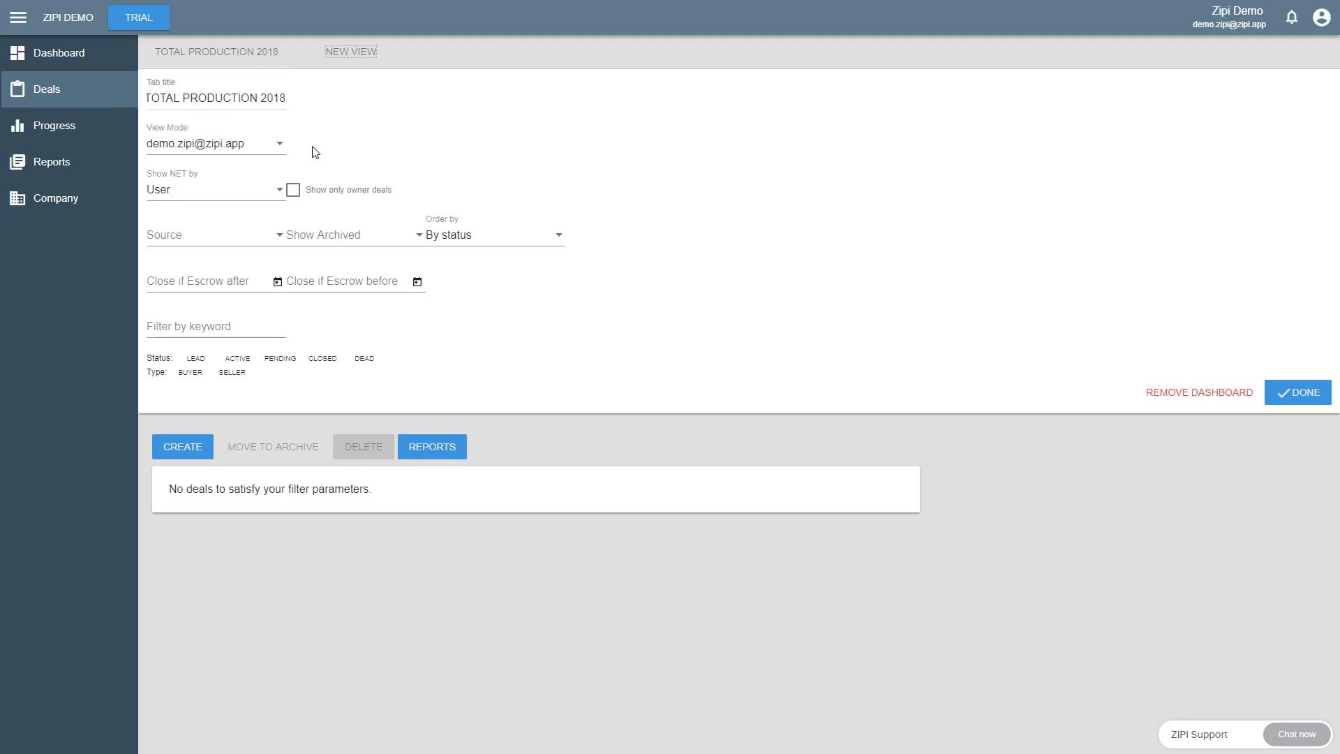
- Try the company view mode, and then a custom one covering both profiles and the Sales group
click(245, 150)
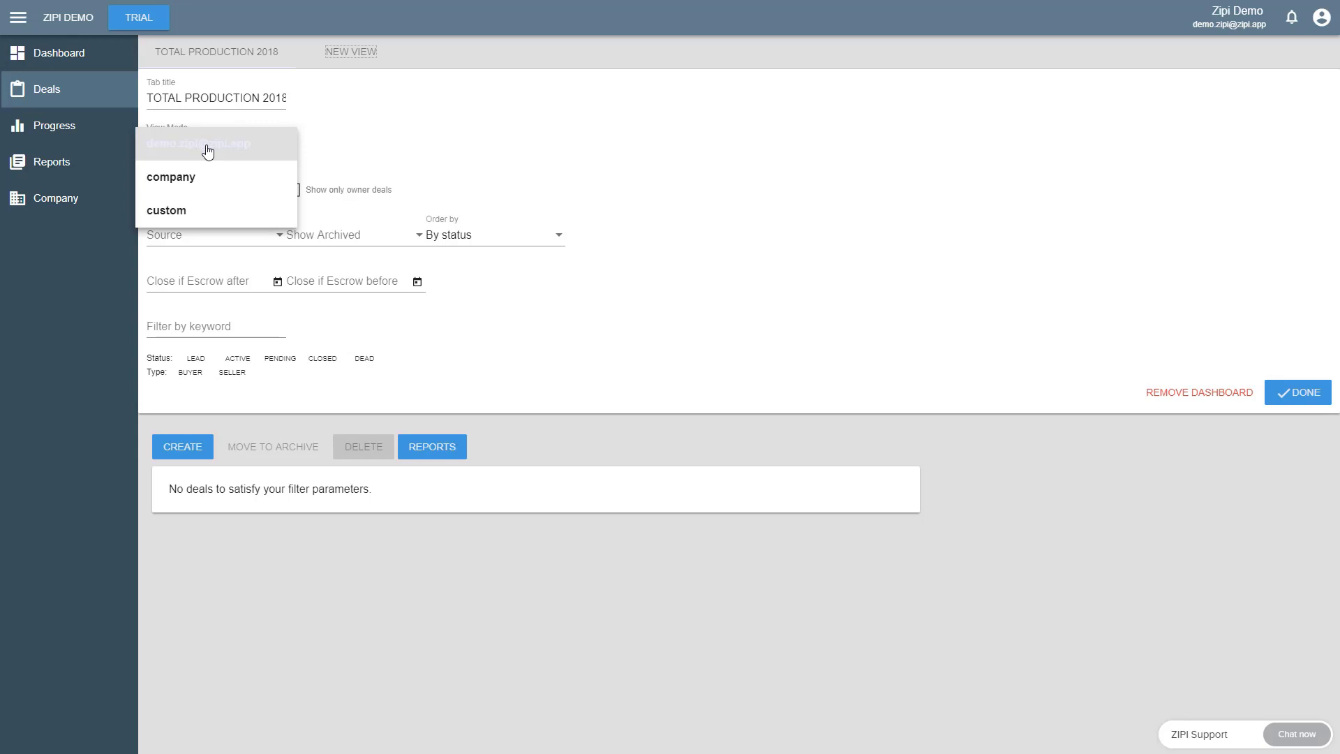
click(207, 185)
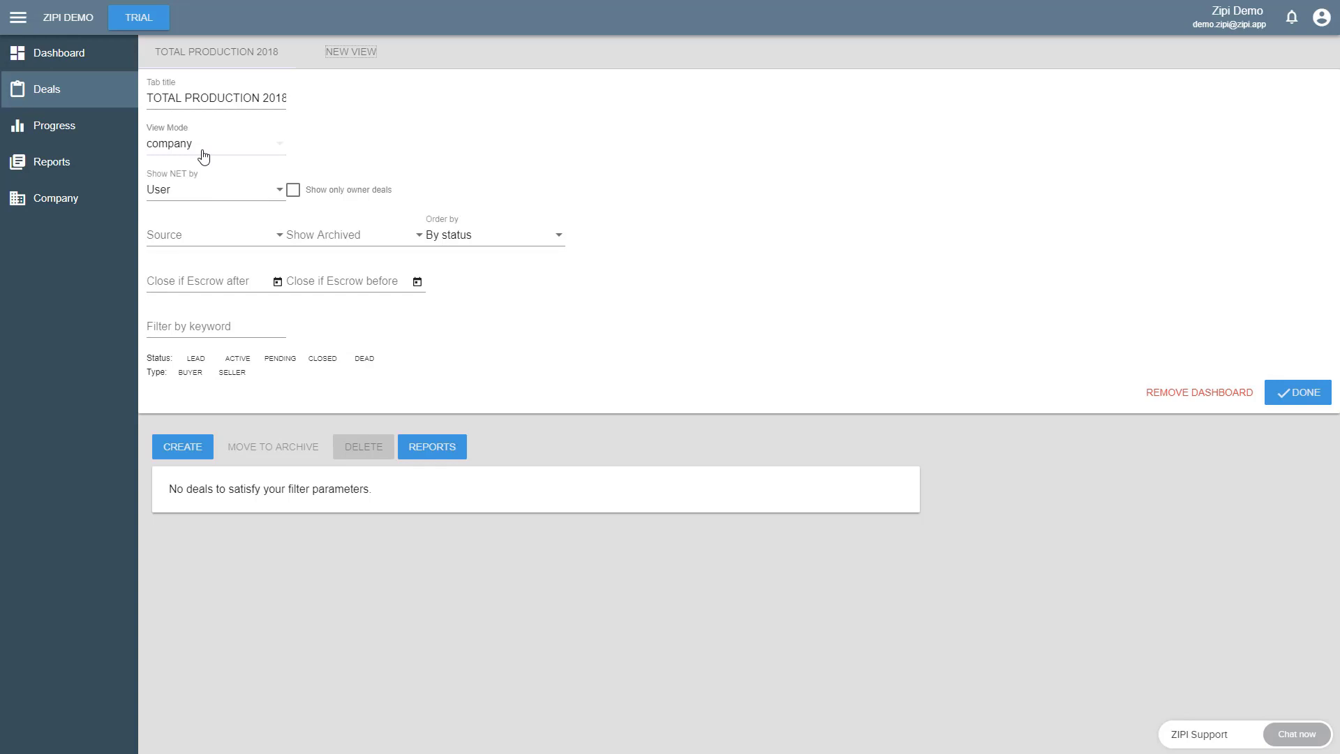
click(204, 155)
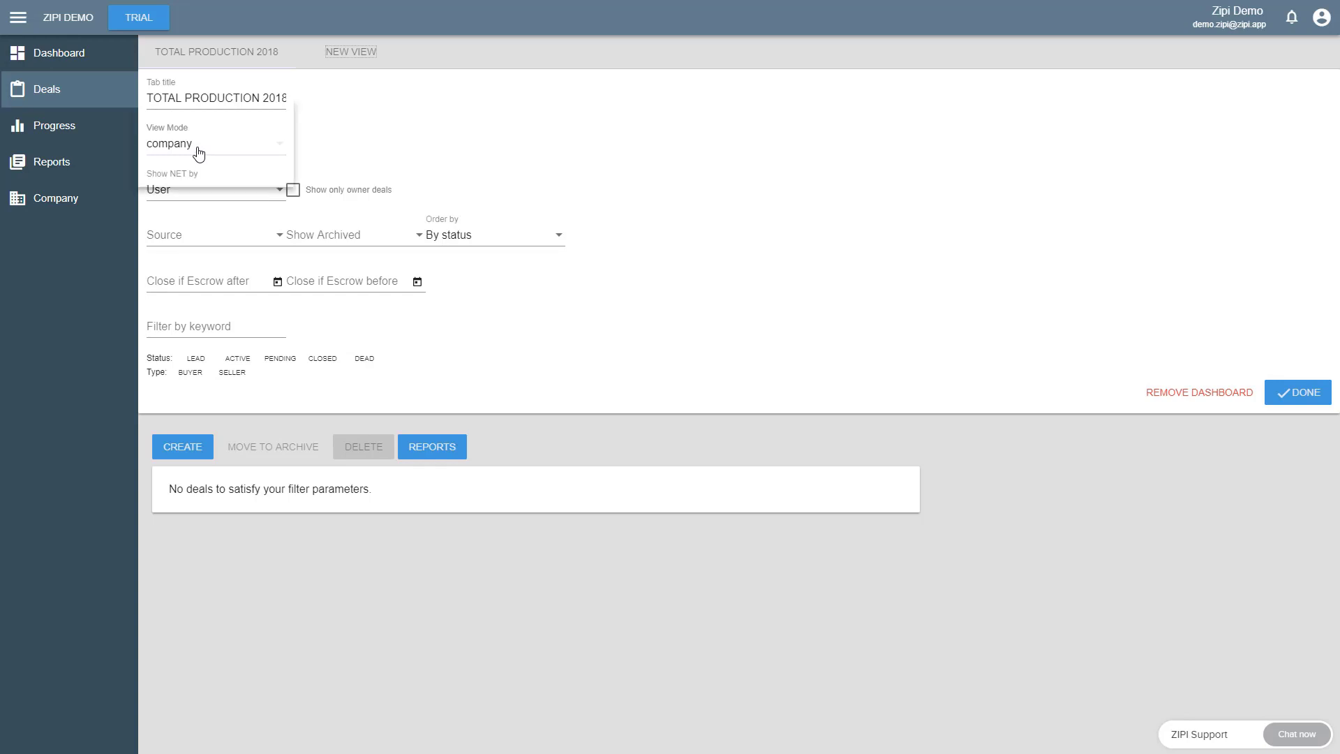
click(184, 182)
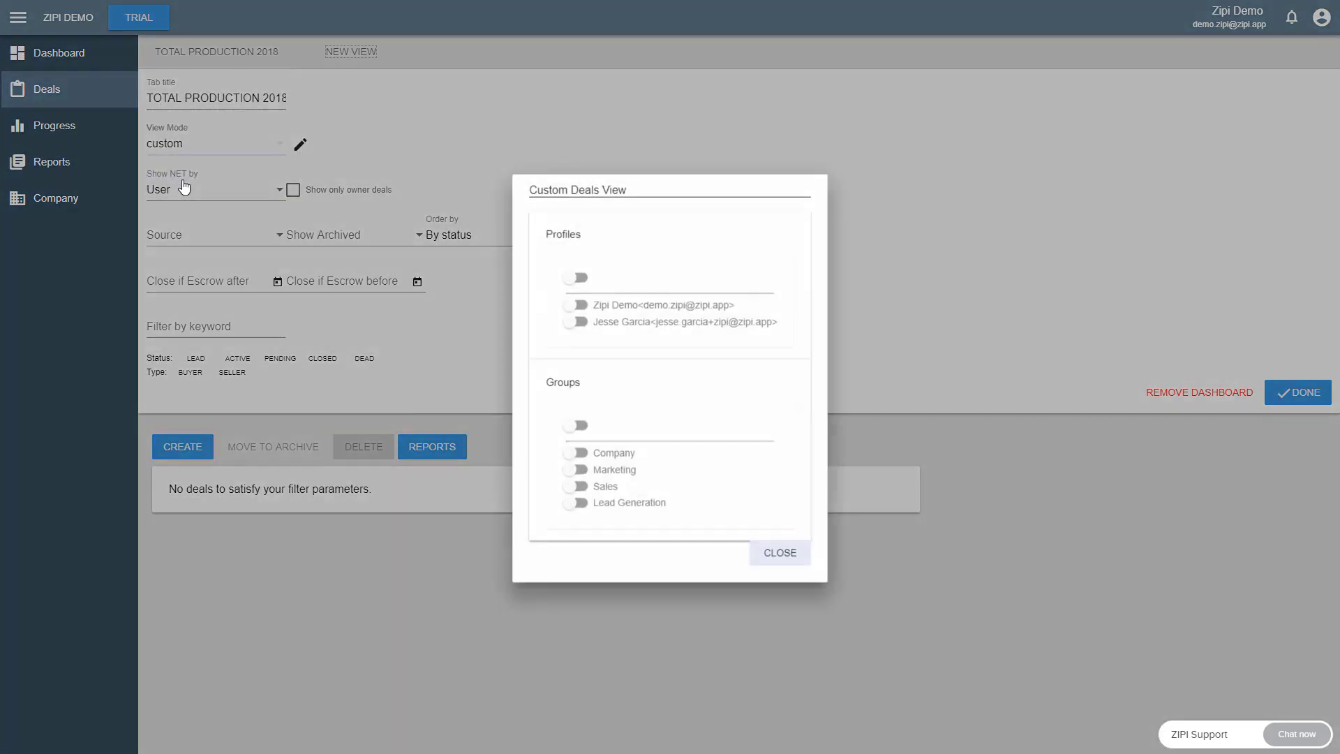
click(574, 323)
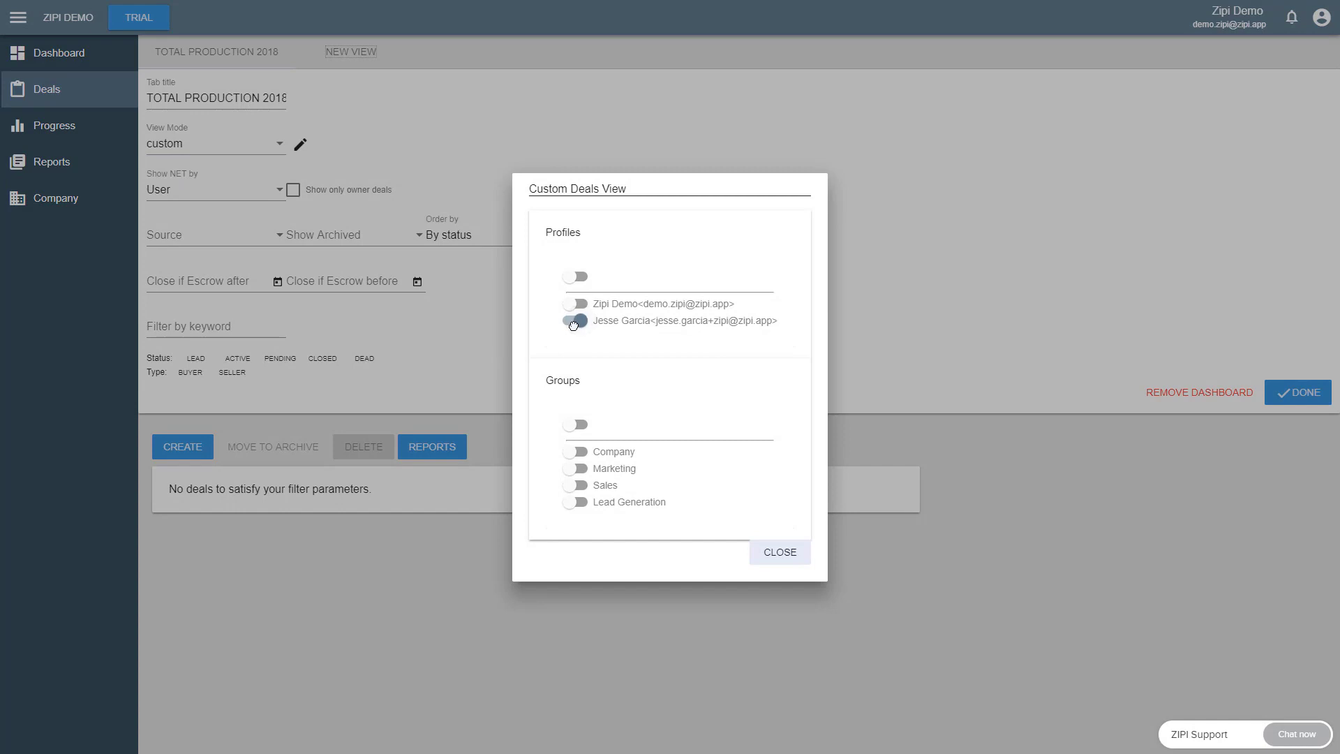
click(574, 303)
click(583, 490)
click(786, 554)
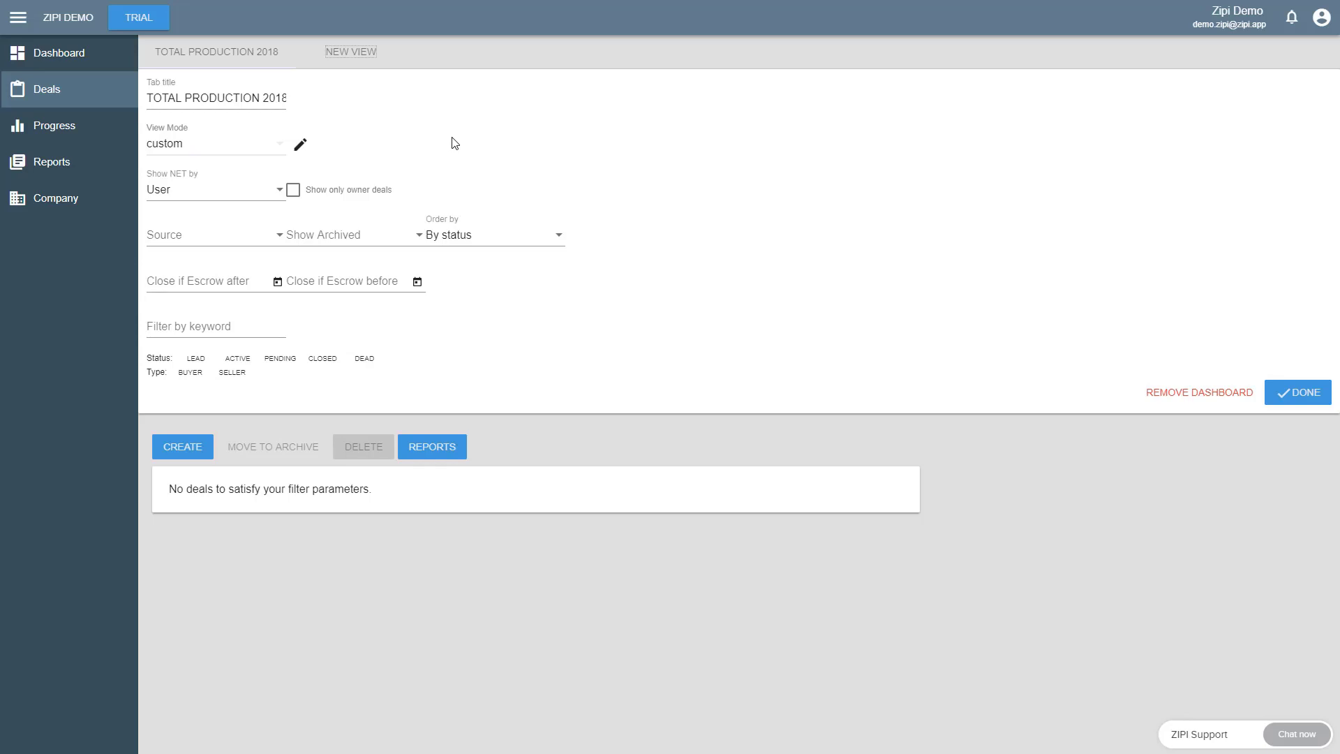
- Set the view mode back to the signed-in account, check the Show NET by and Order by choices, and finish editing the view
click(256, 144)
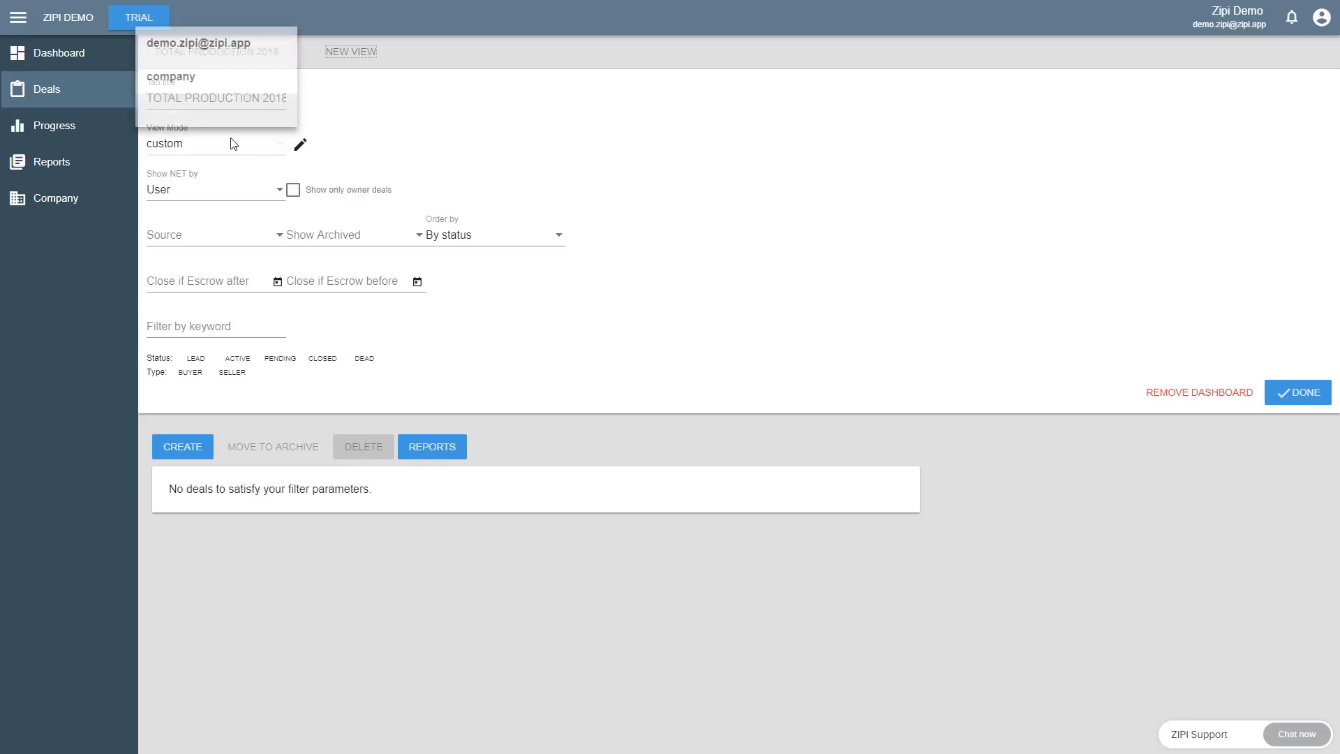
click(203, 56)
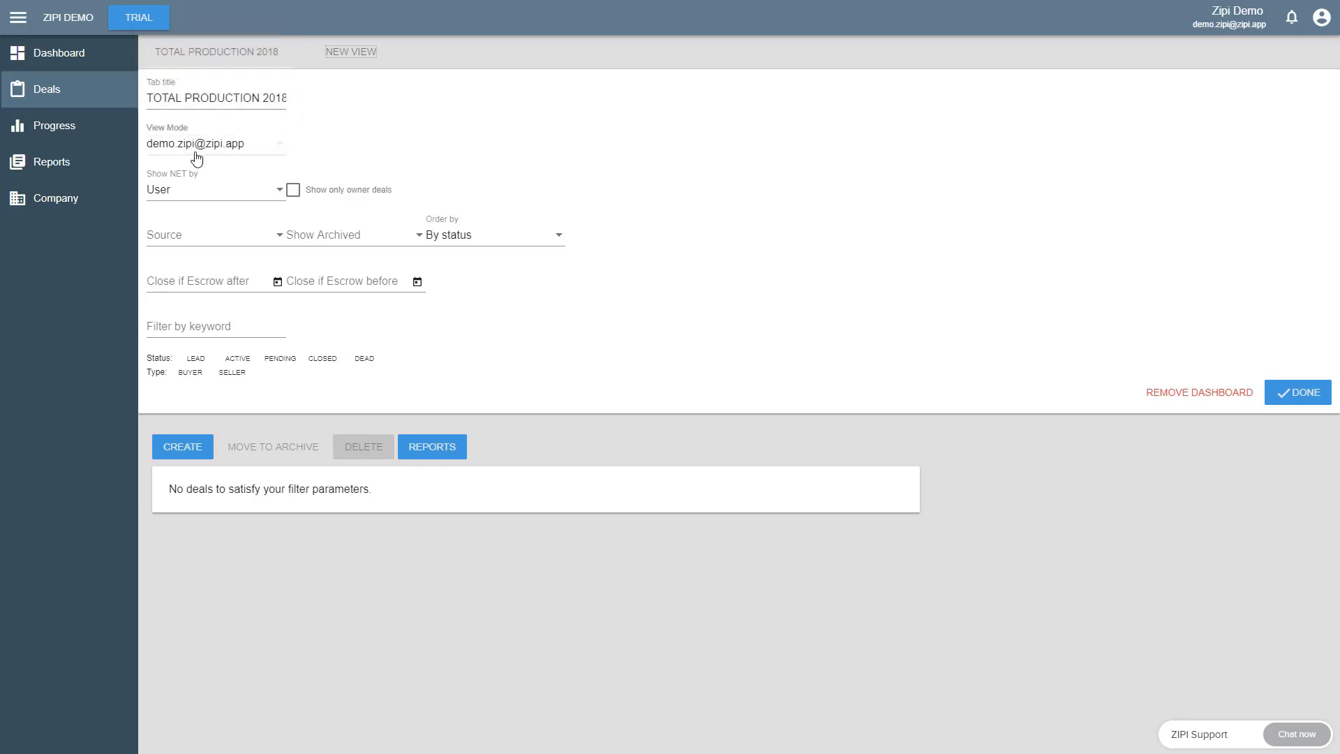
click(184, 200)
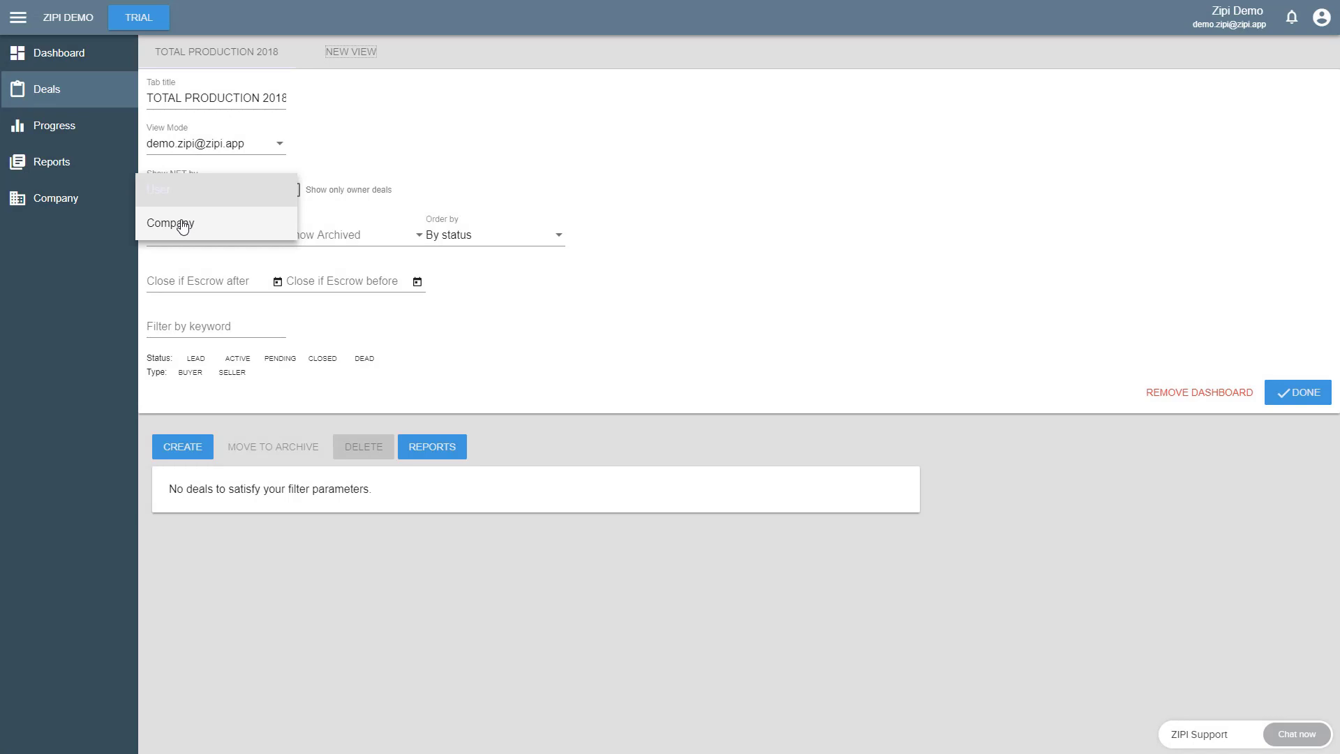
click(315, 171)
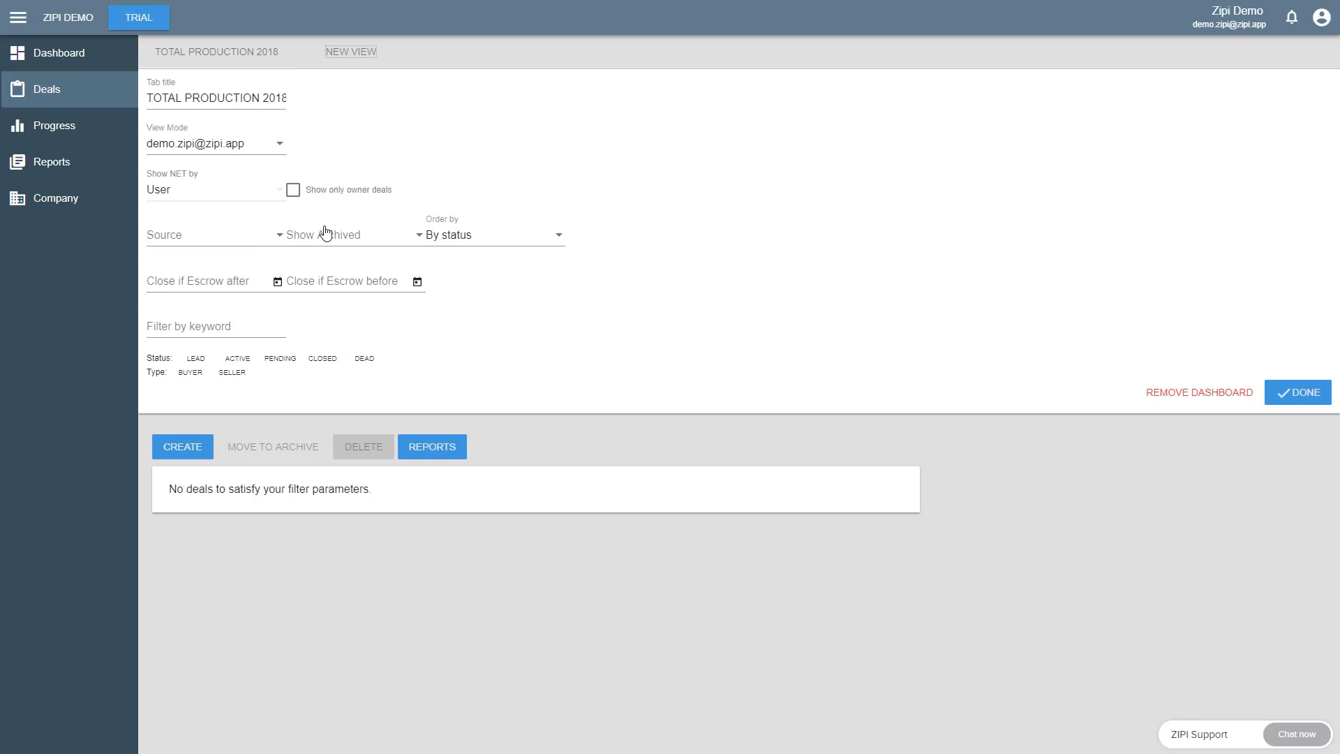
click(454, 235)
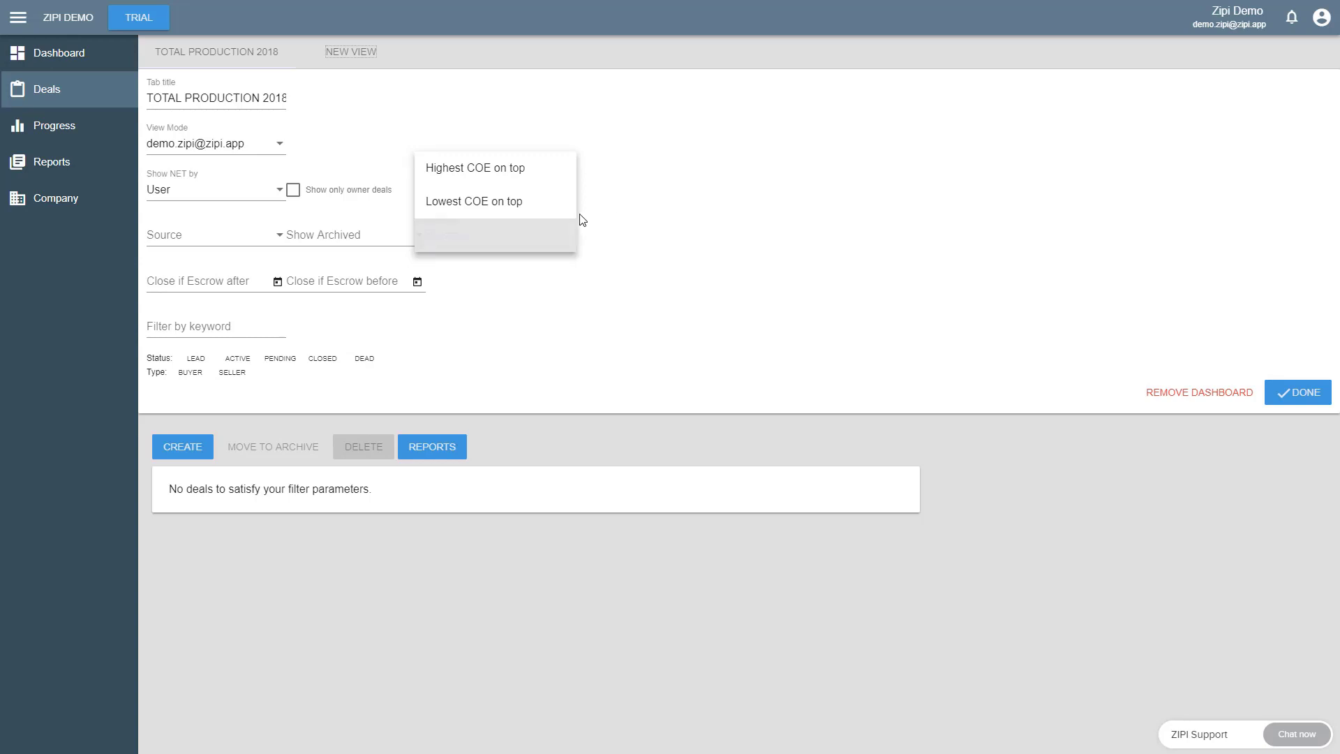
click(582, 220)
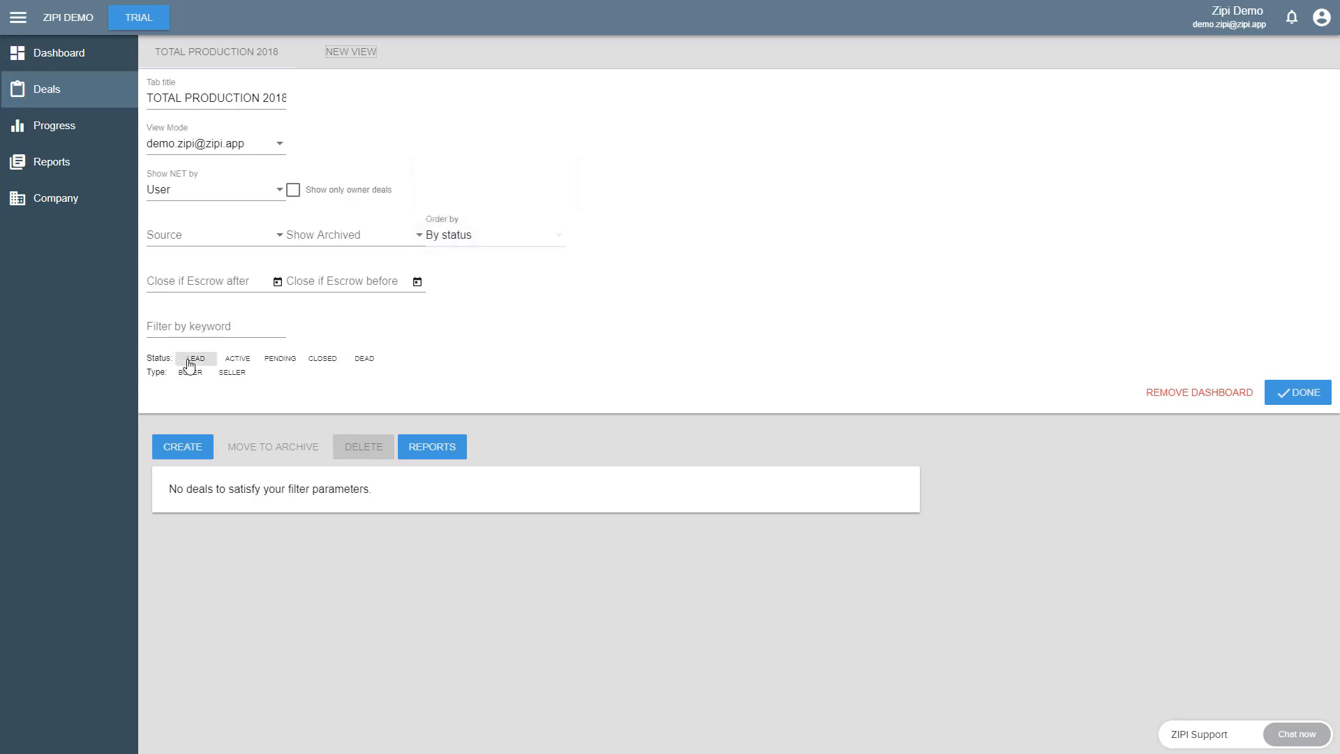
click(1278, 391)
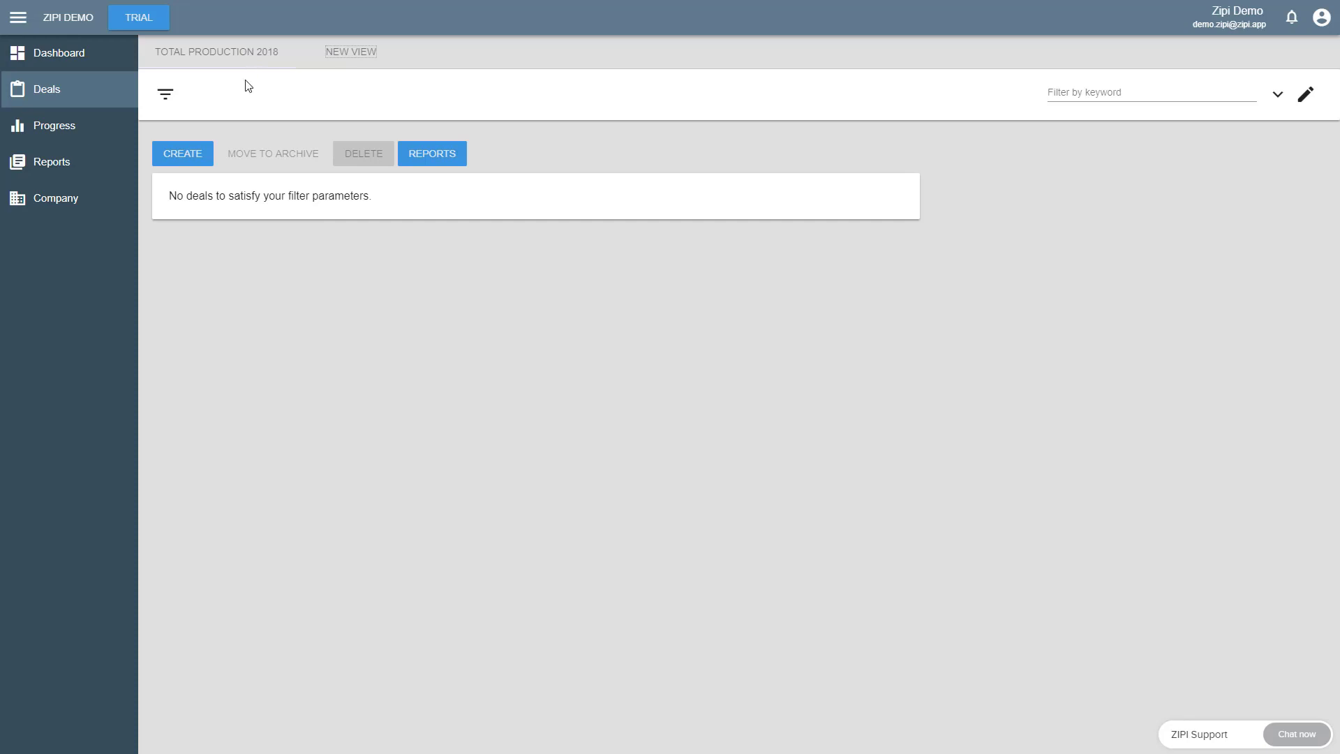
- Examine the view's filter summary and its quick status and type filters
click(166, 97)
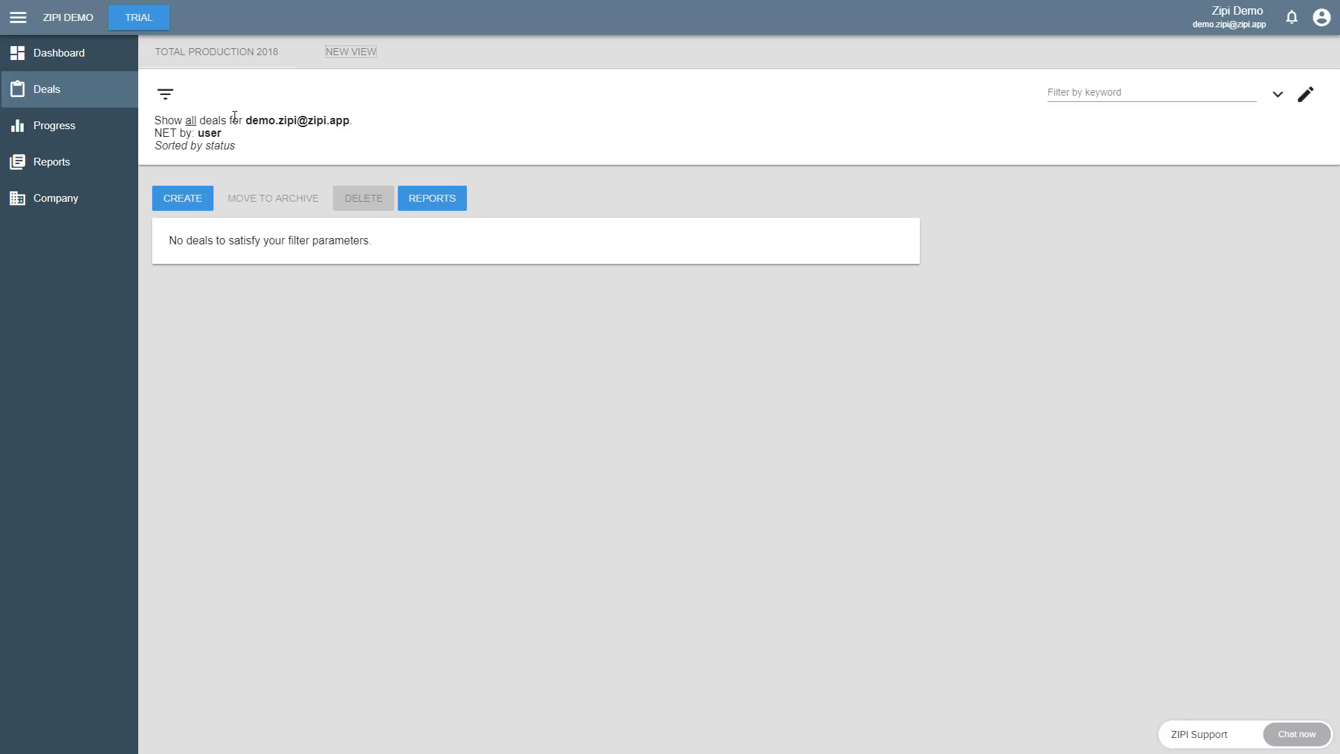
click(162, 102)
click(162, 102)
click(162, 102)
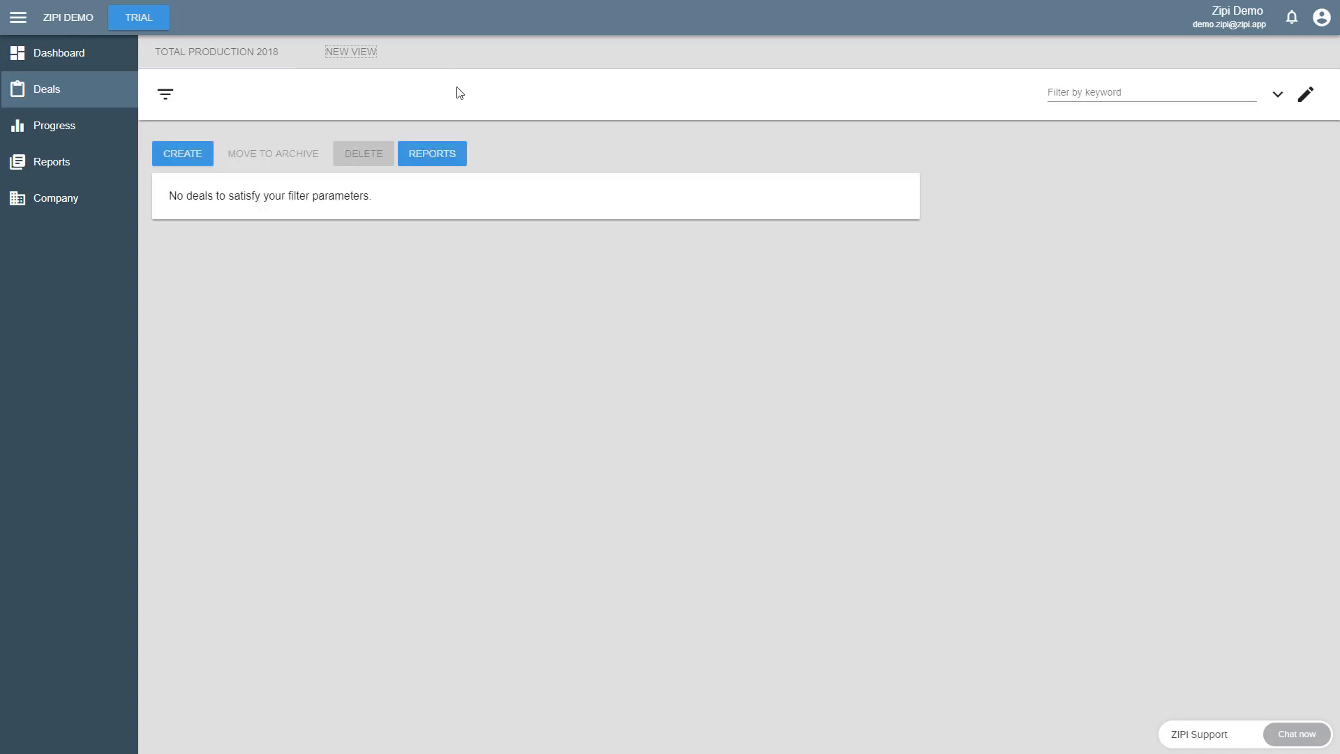
click(1278, 97)
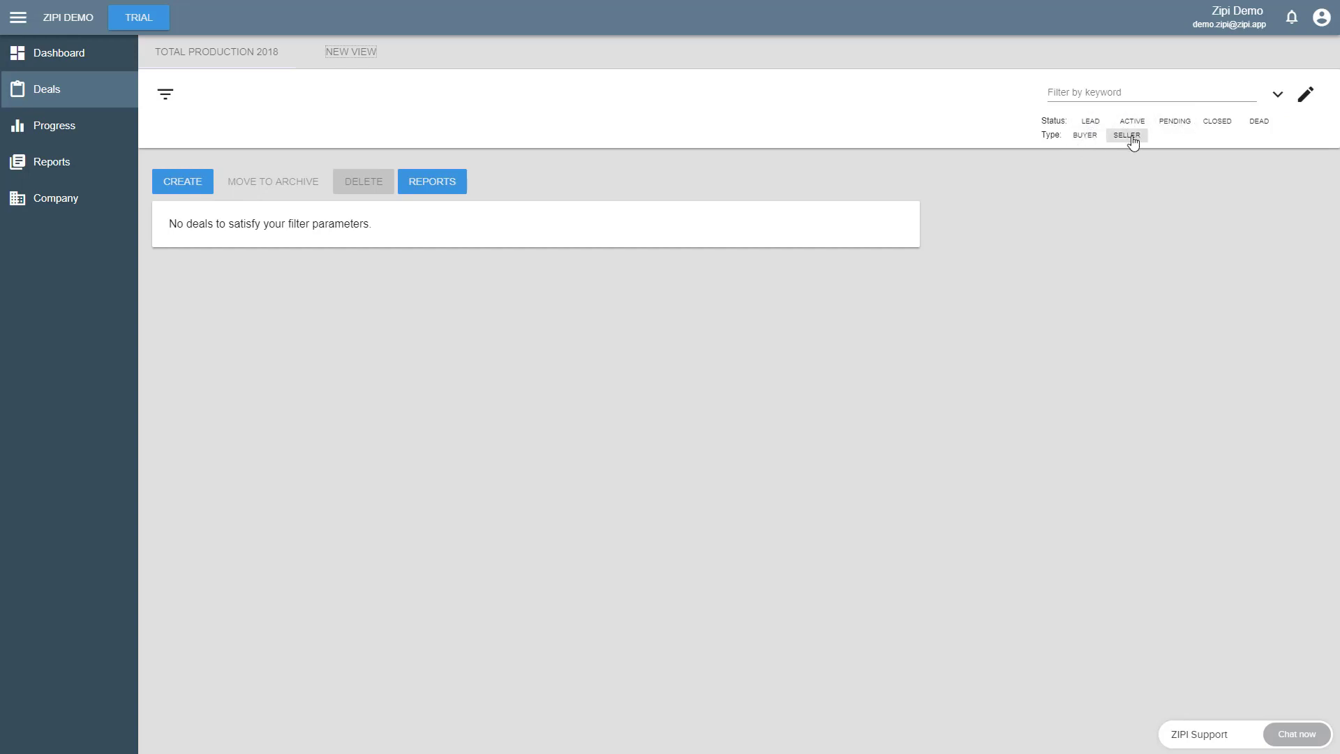
click(1078, 136)
click(1175, 122)
click(1276, 95)
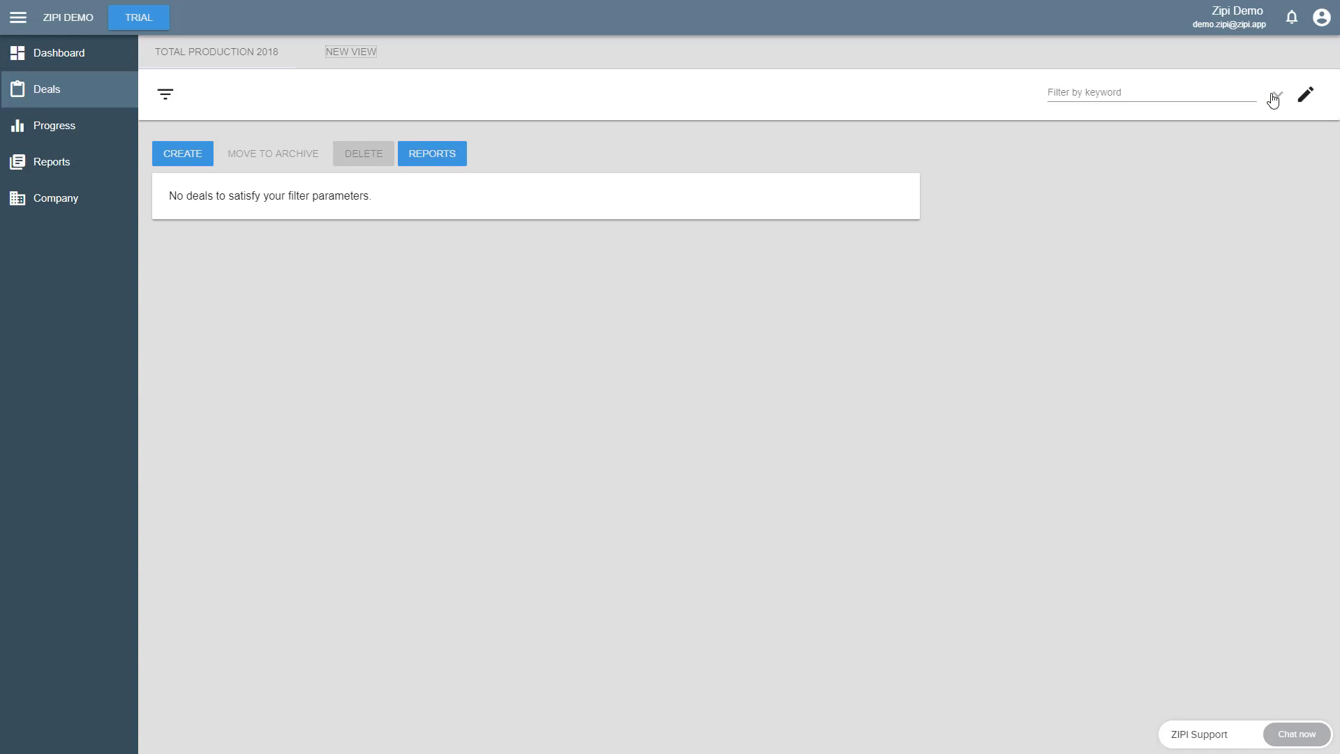
- Create a new ZIPI deal and enter the property's street address, city, state and zip code
click(177, 166)
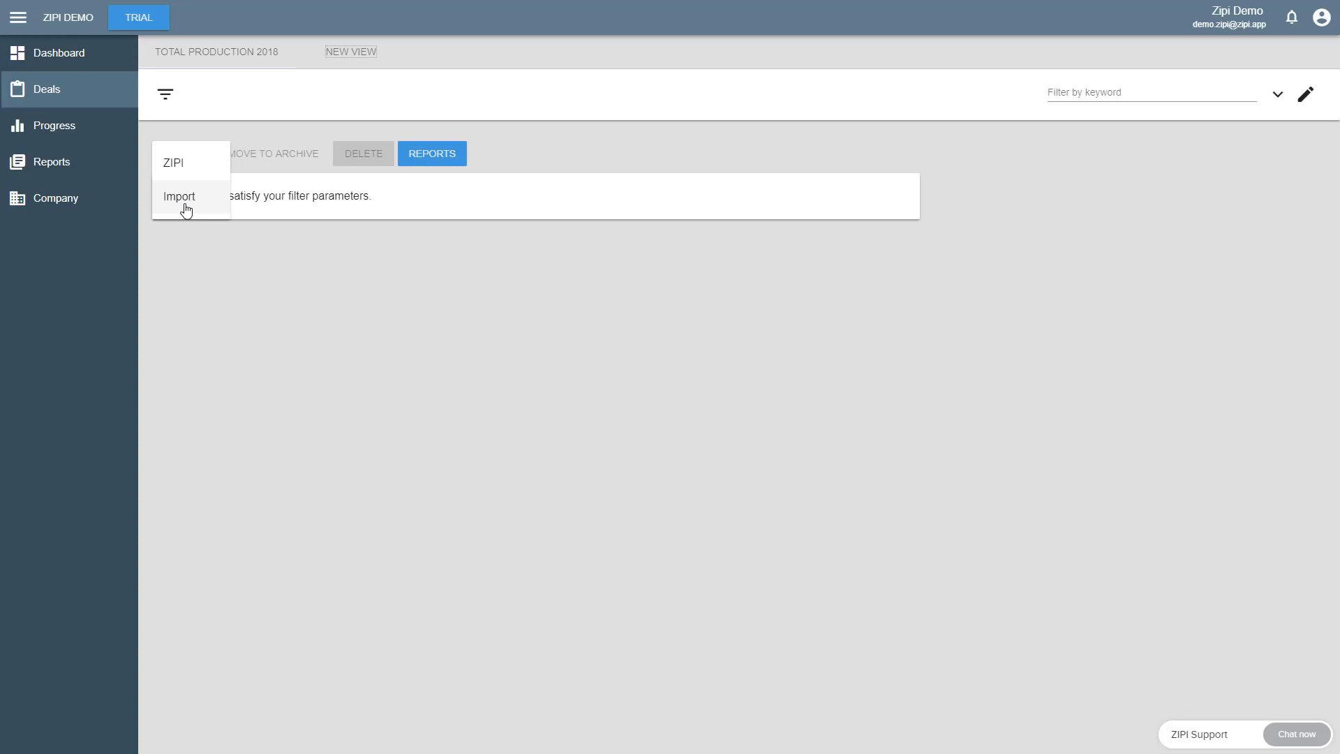
click(179, 172)
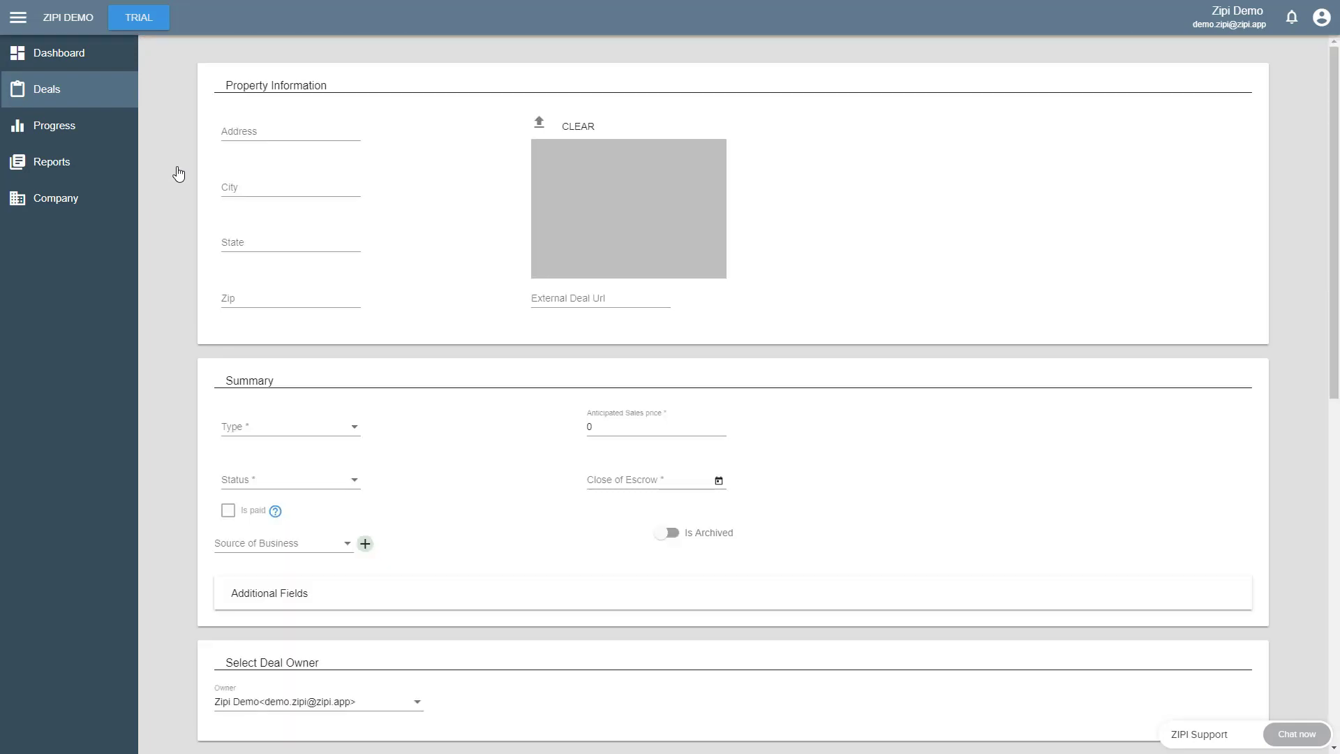
click(264, 130)
text(123 Main St)
key(Tab)
text(Rose)
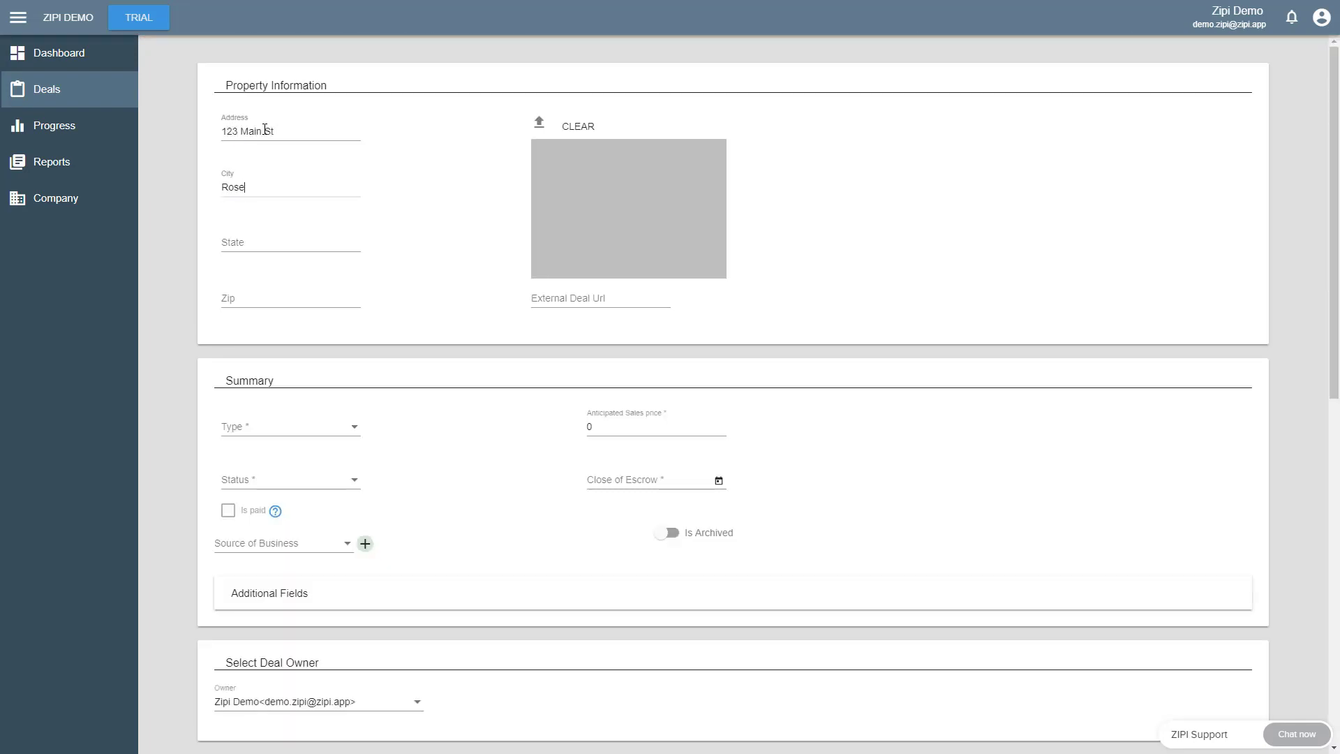
text(ville)
key(Tab)
text(CA)
key(Tab)
text(95747)
click(510, 137)
- Set the deal type to seller and check what Dual Agency does without enabling it
scroll(257, 434, down, 2)
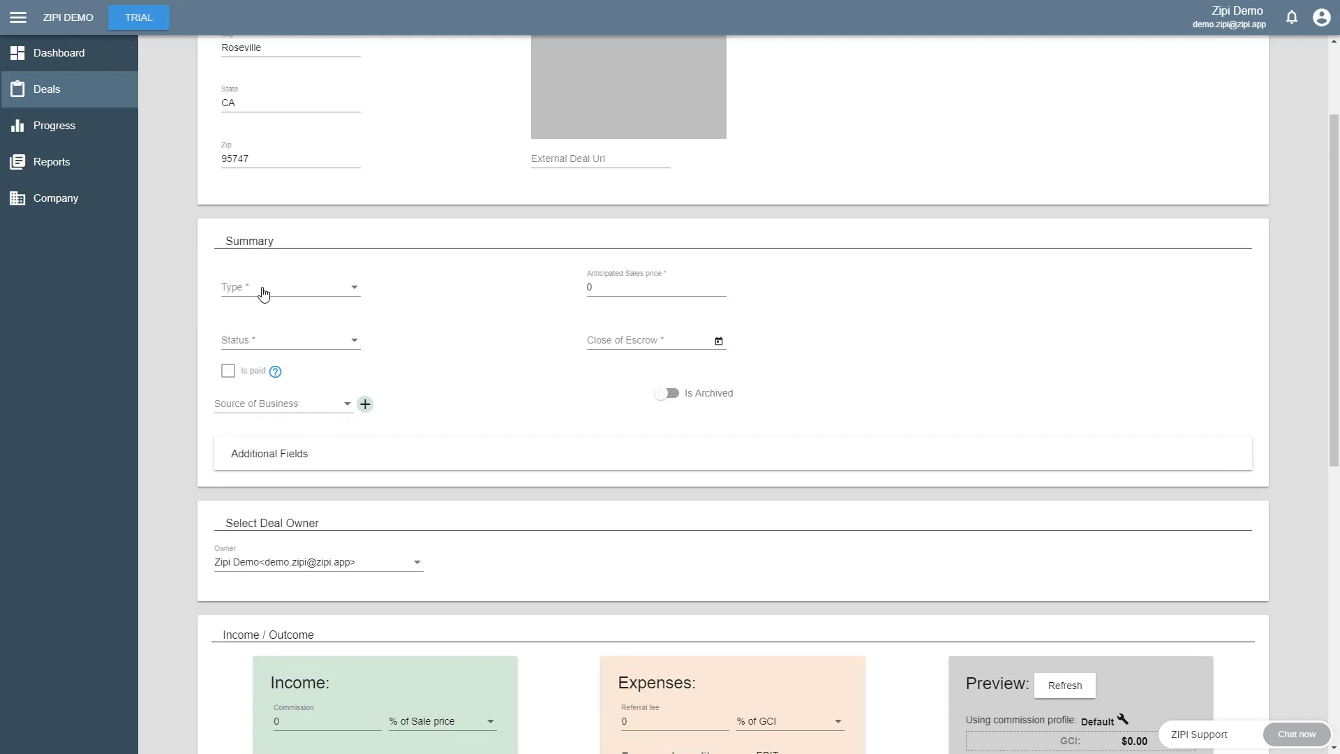
click(264, 294)
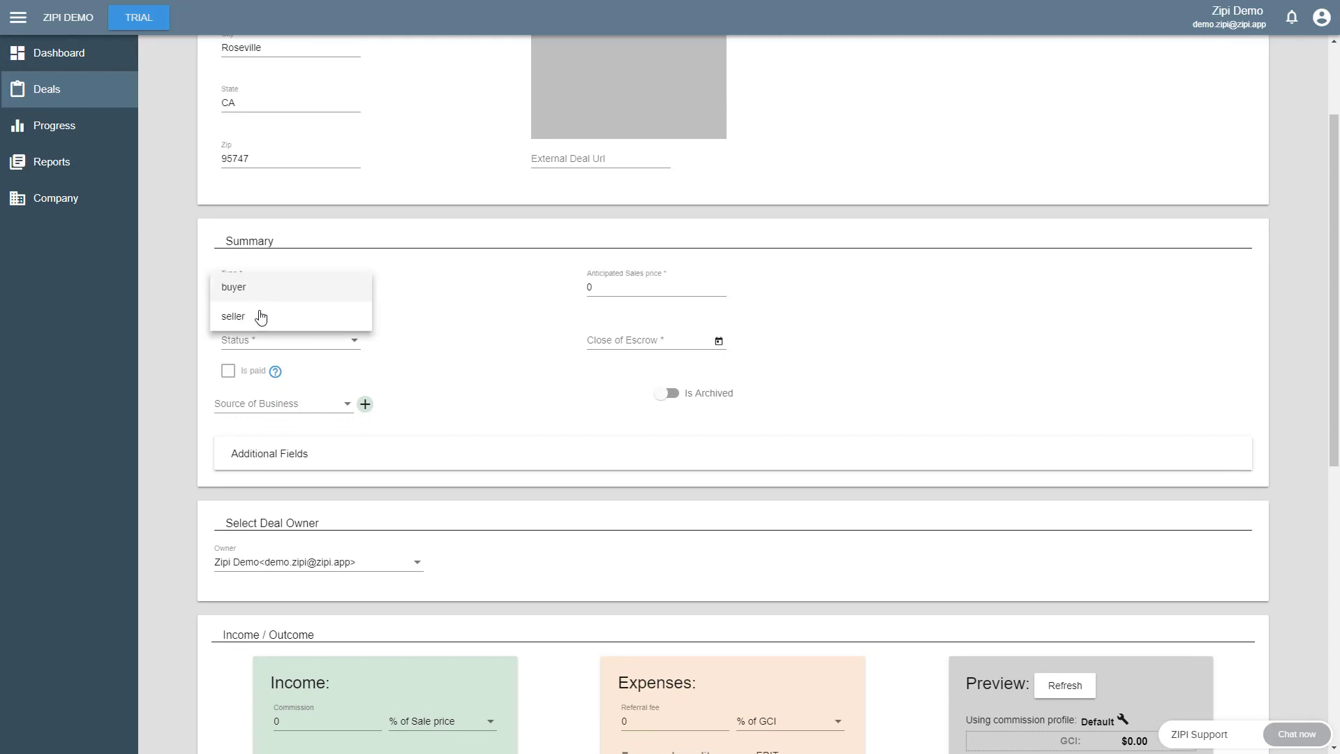
click(260, 315)
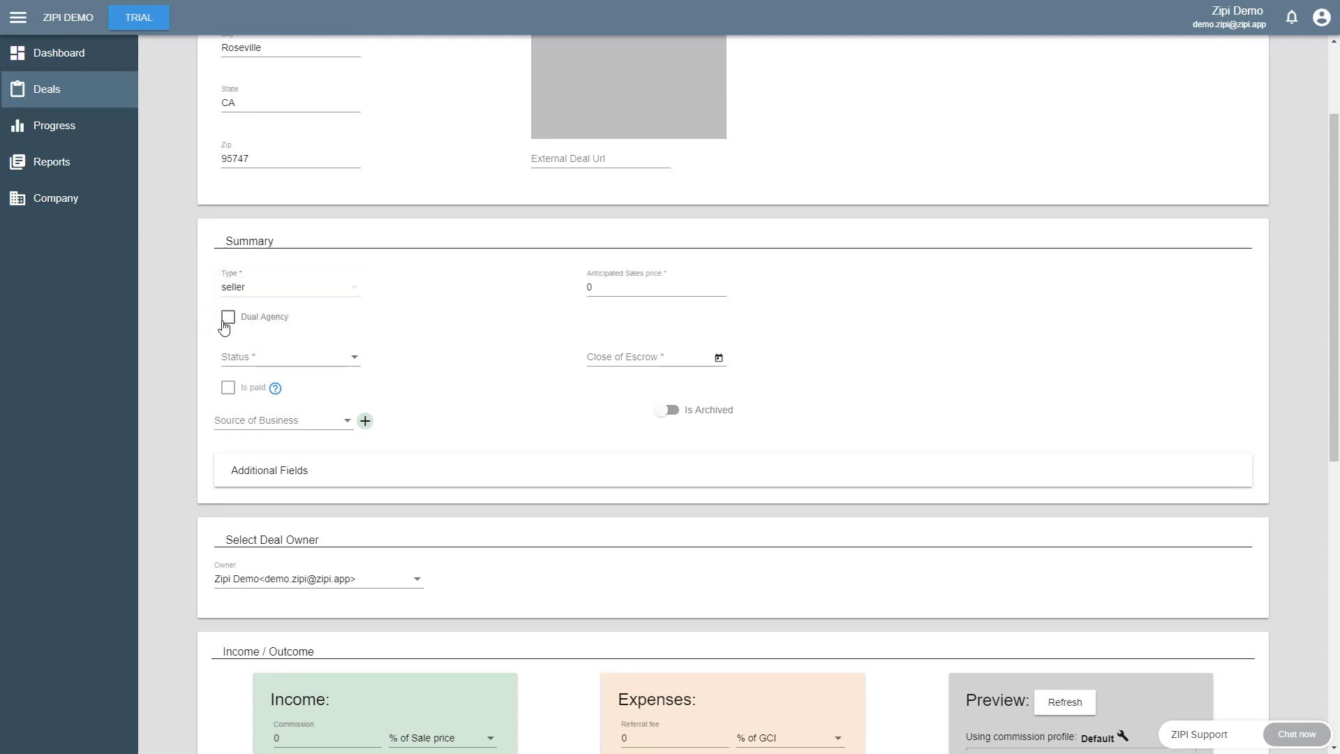
click(227, 321)
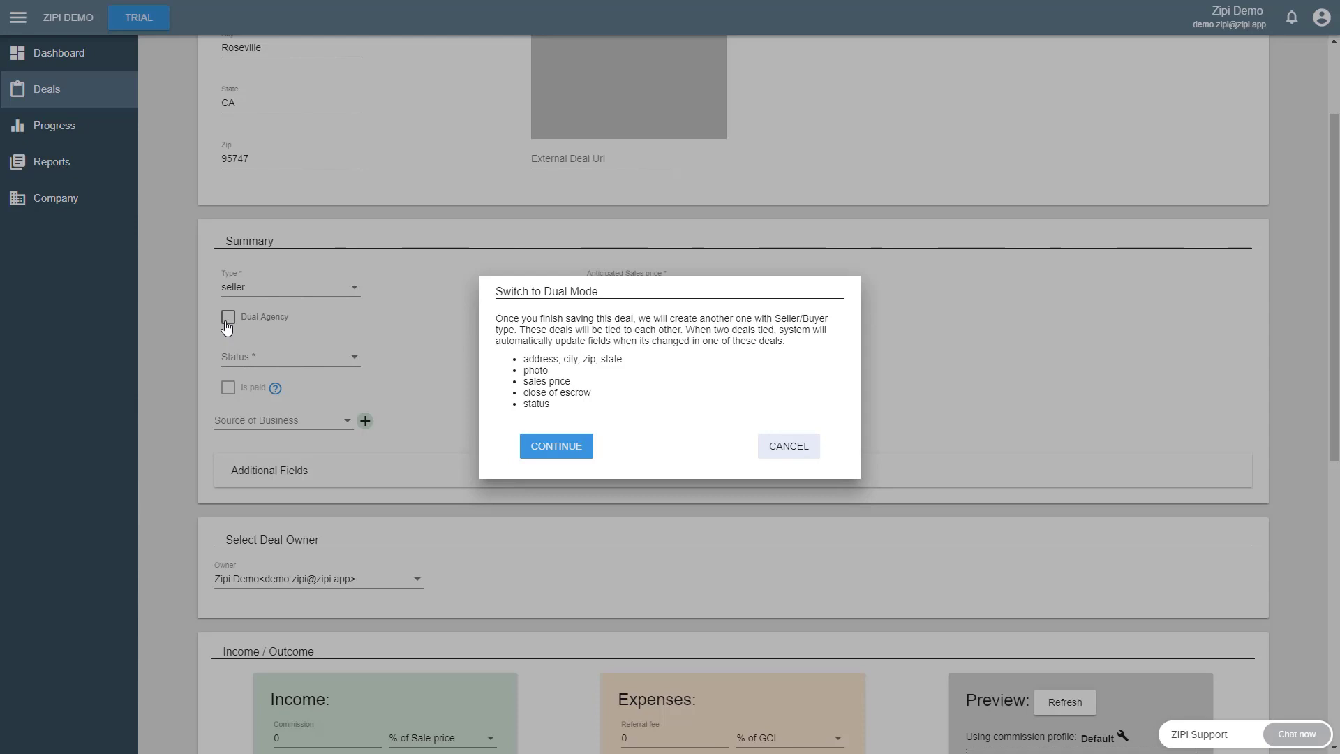
click(800, 446)
- Set the deal status to closed and read the help note for the Is paid option
click(291, 362)
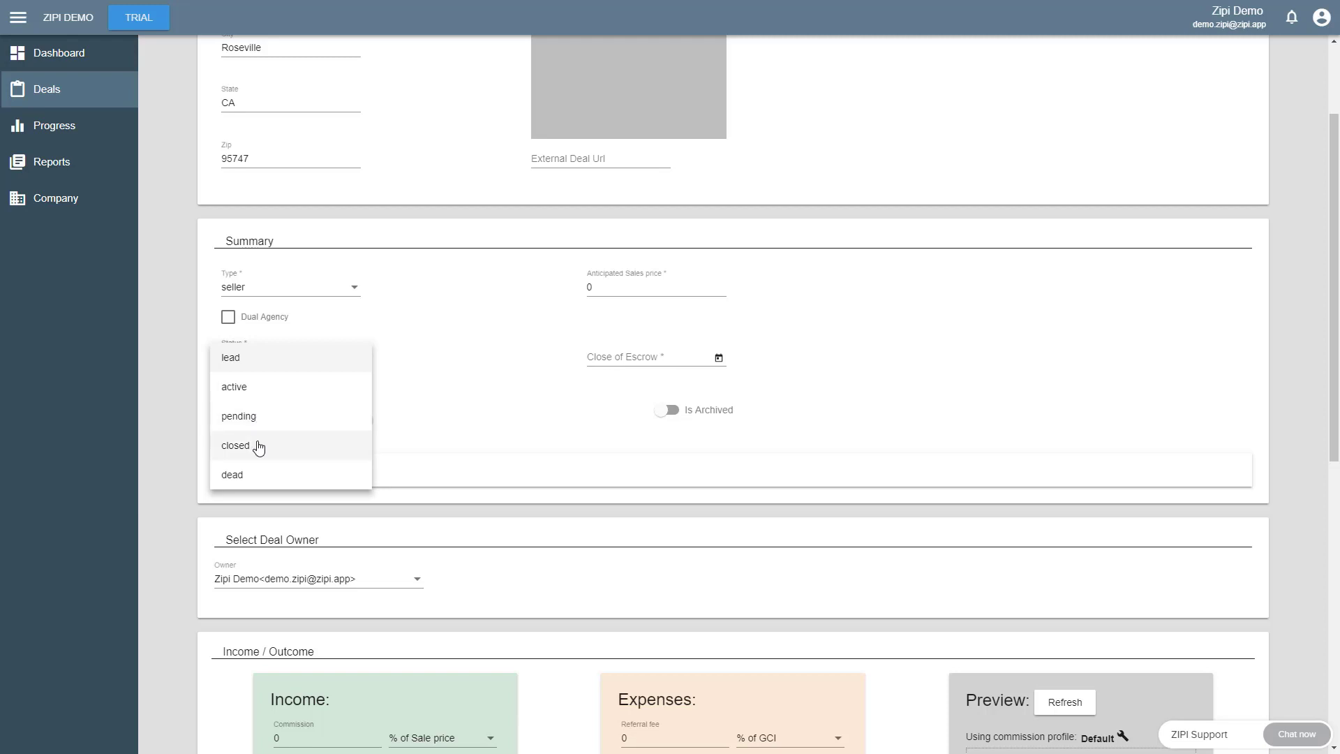
click(468, 403)
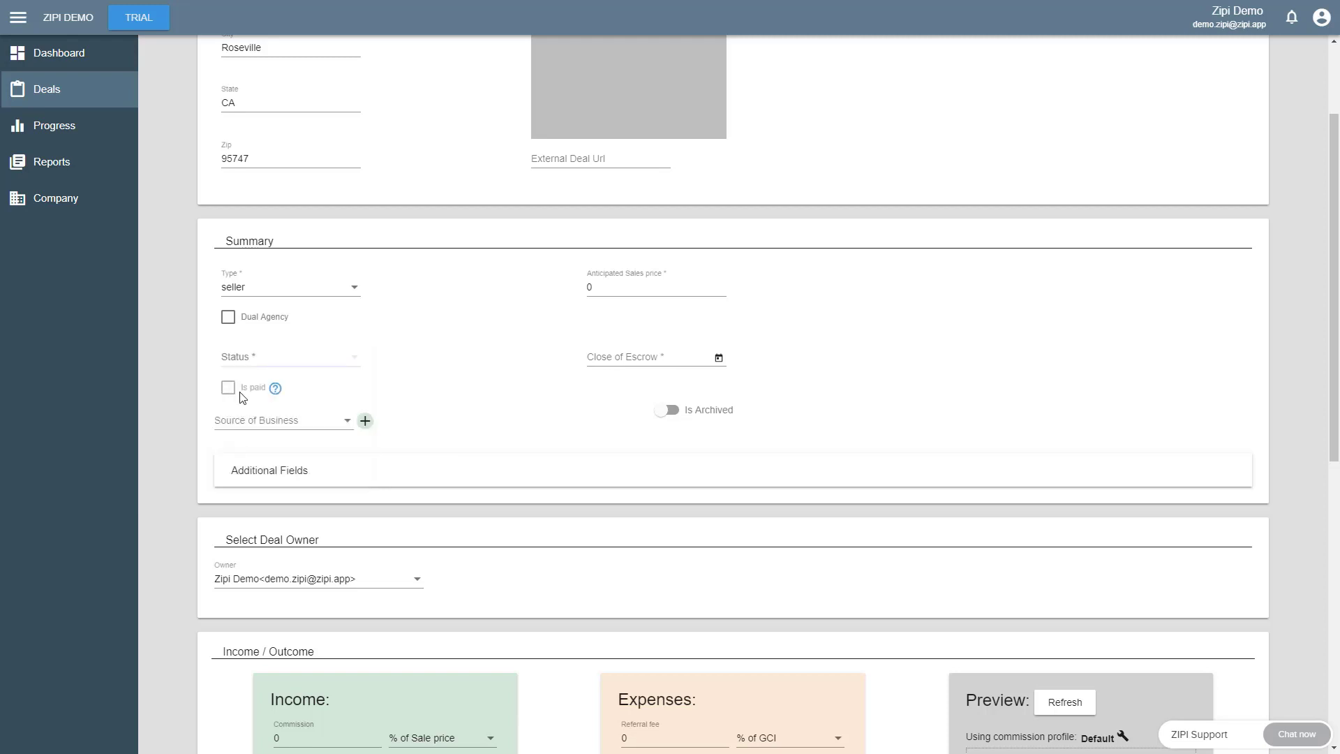
mouse_move(276, 390)
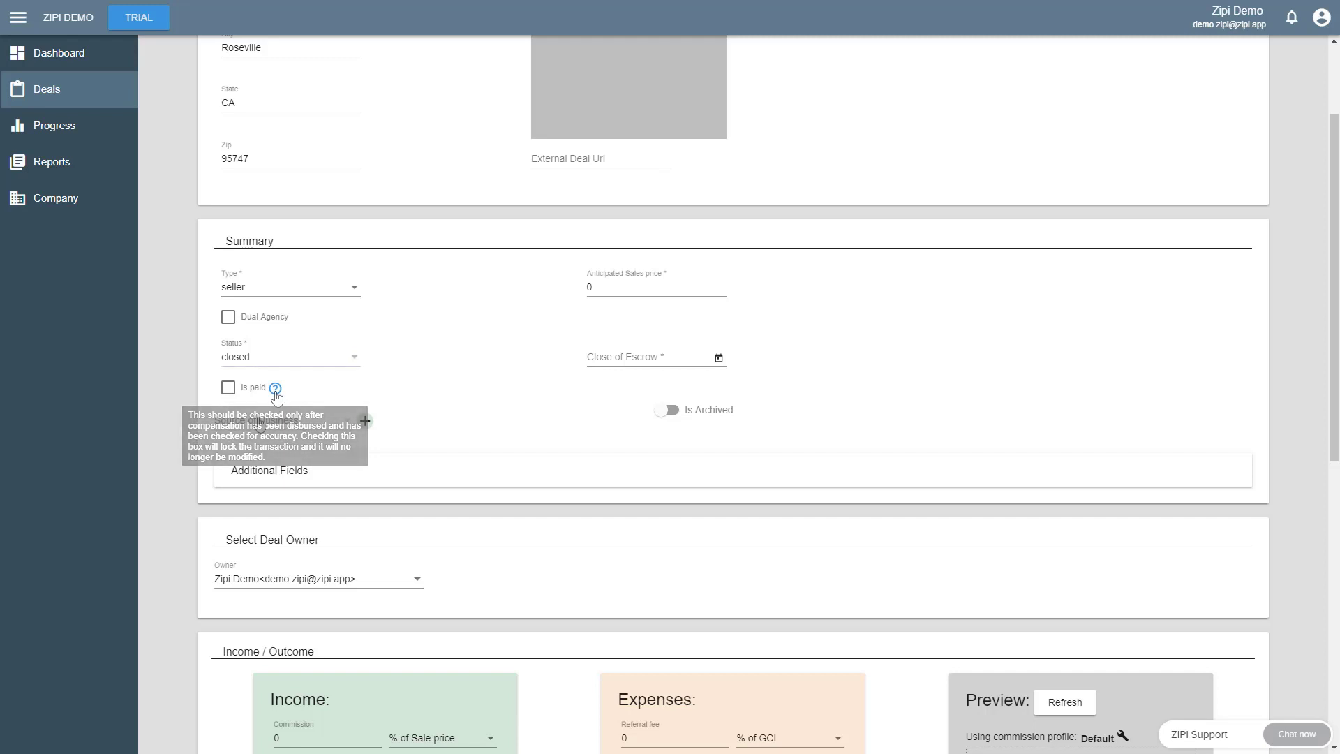
- Add family and friends as Source of Business records, save them, and set the deal's source to family
click(365, 421)
click(547, 366)
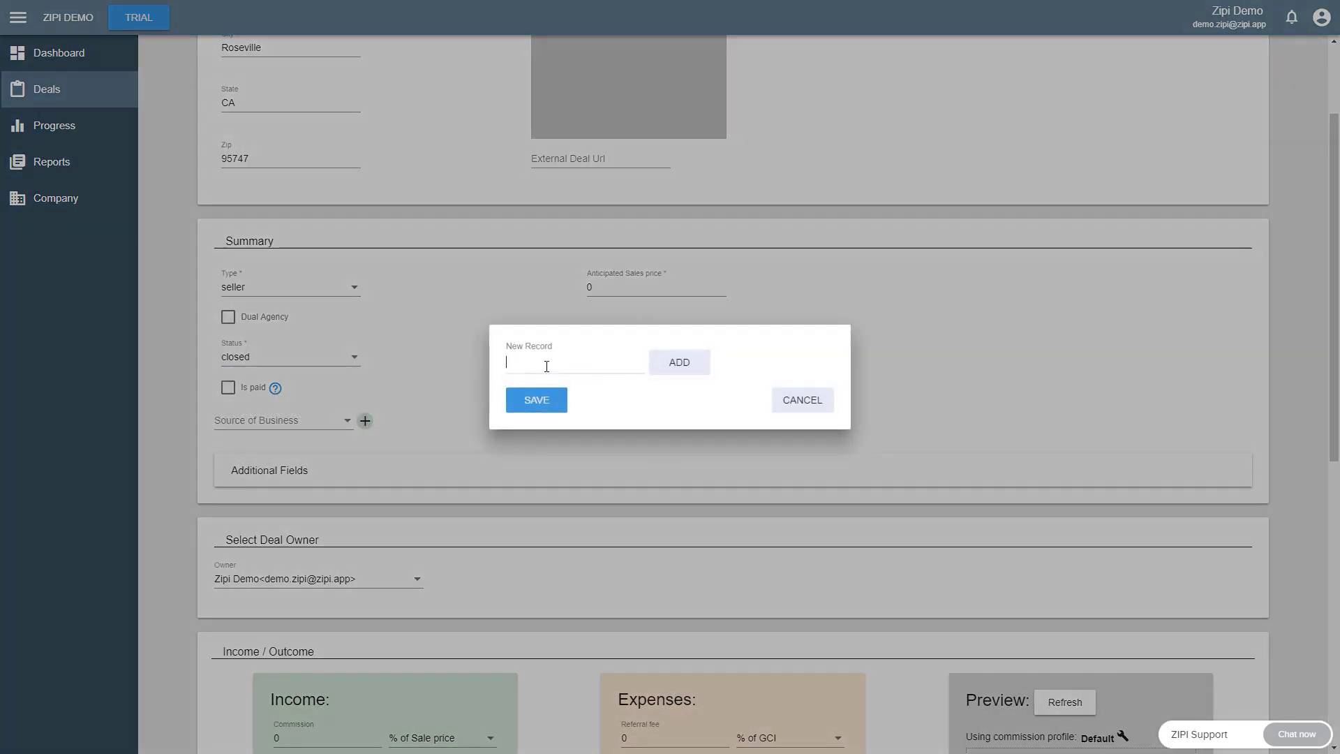
text(family)
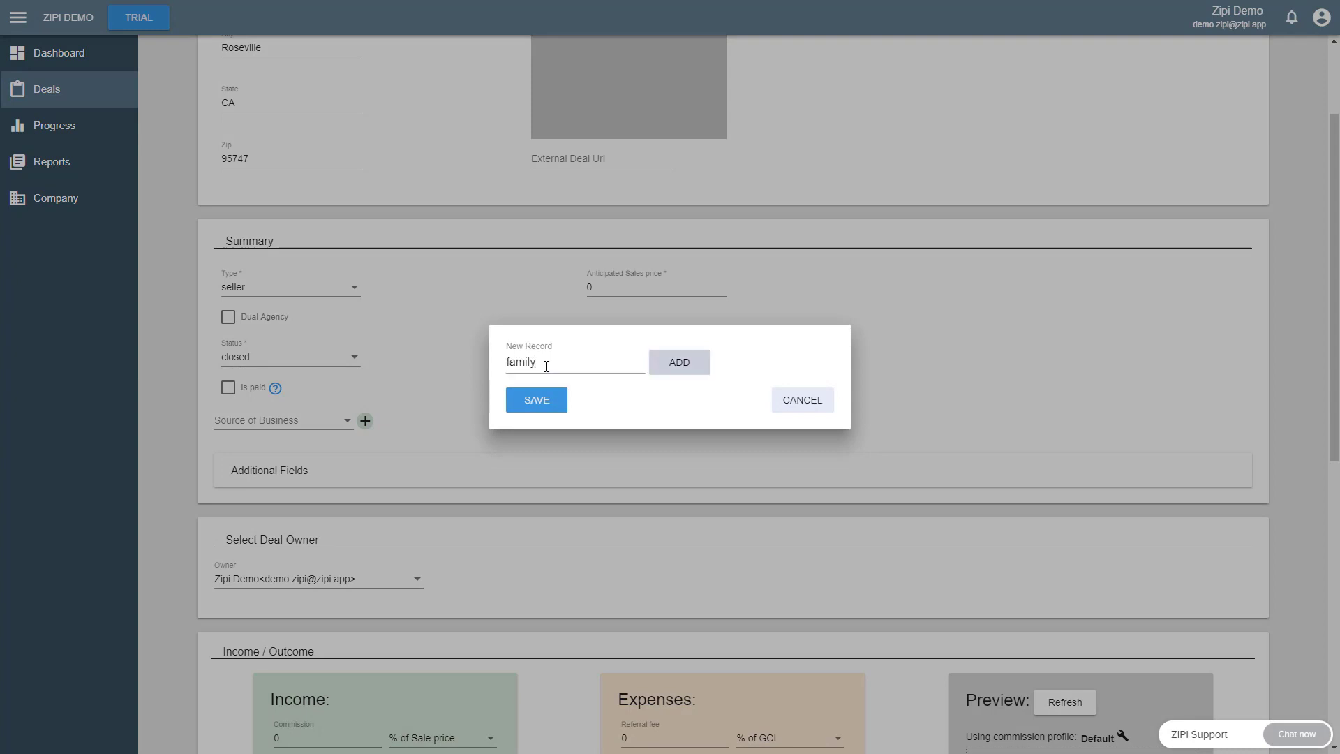
click(676, 363)
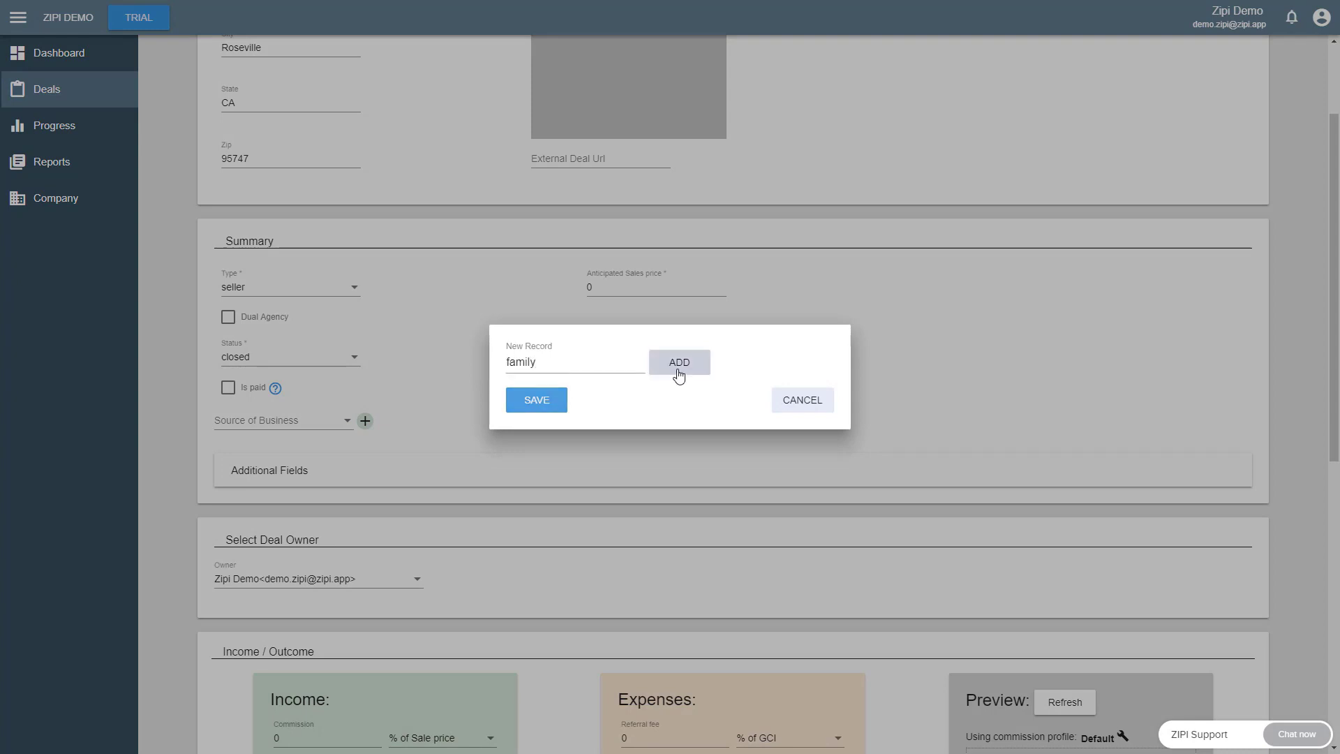
click(532, 381)
text(friends)
key(Return)
key(Tab)
key(Tab)
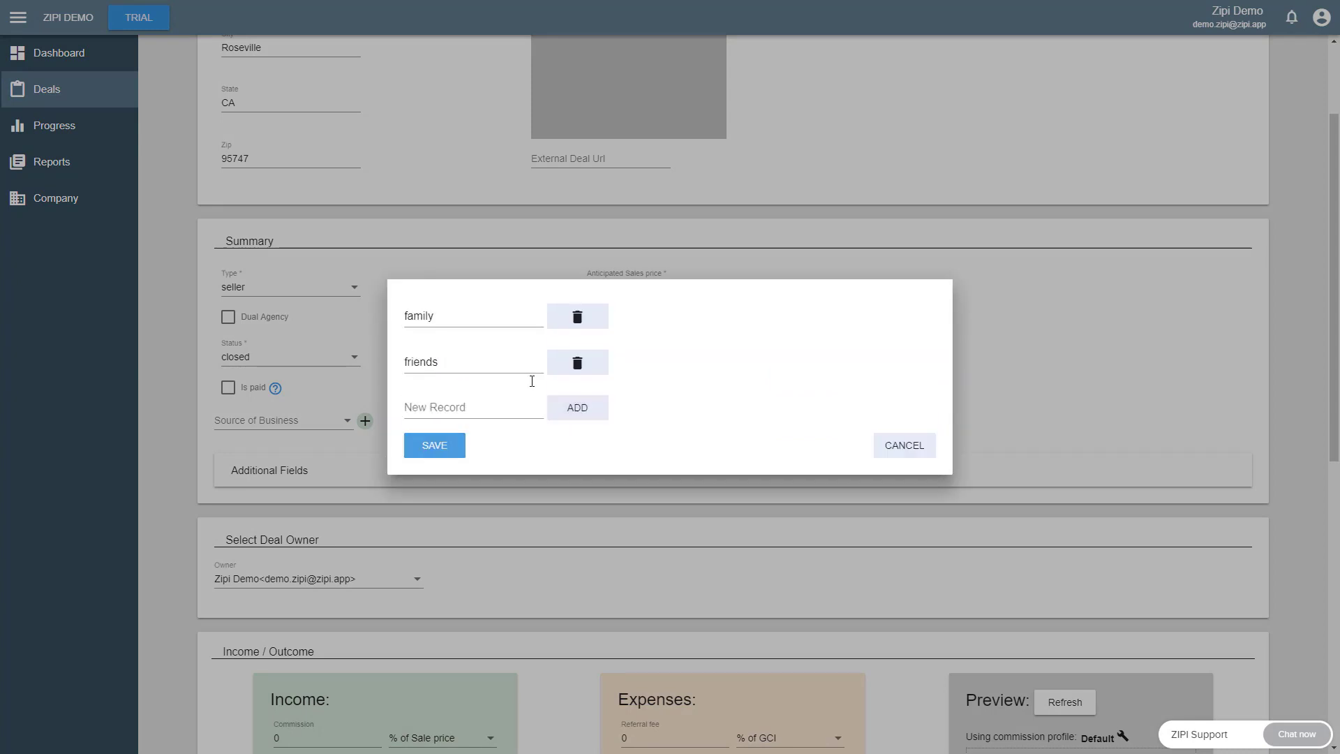
click(444, 451)
click(305, 421)
click(305, 421)
- Set the anticipated sales price to 450000 and the close of escrow date to 7/31/2018
double_click(589, 287)
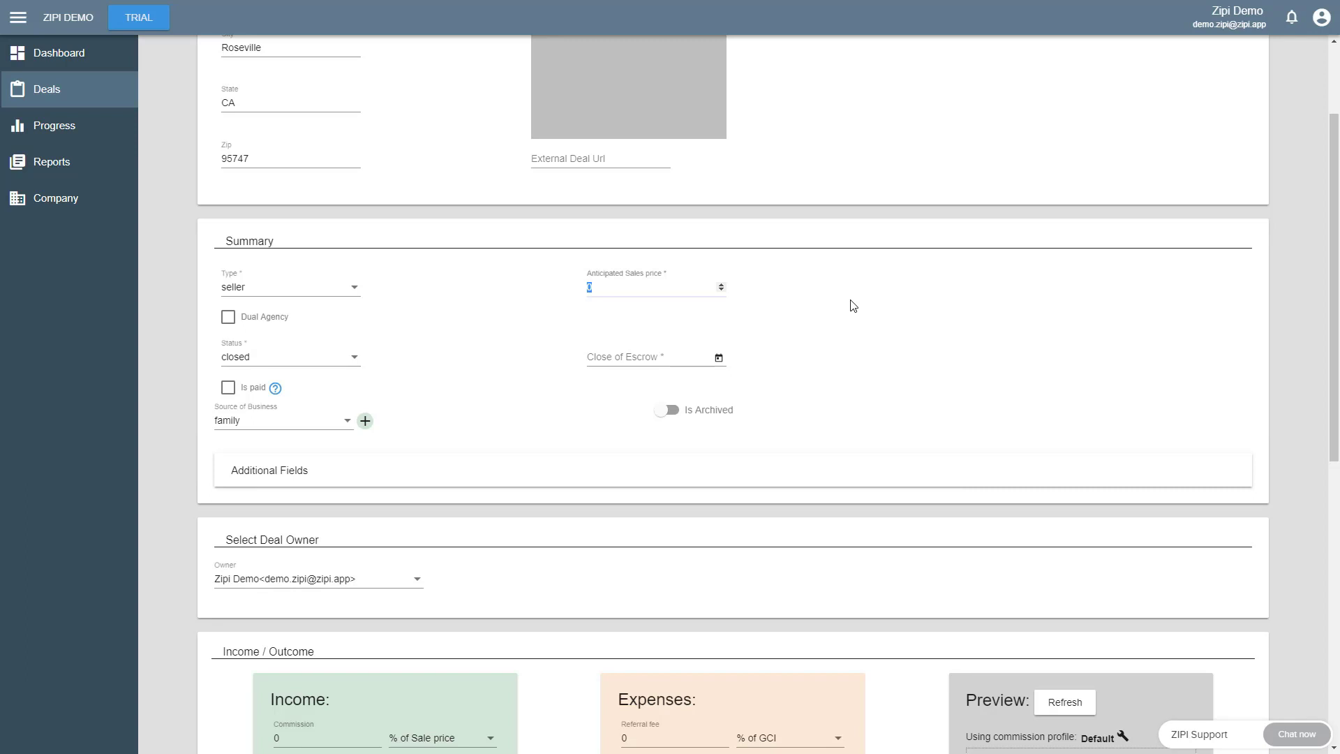
text(450000)
click(724, 359)
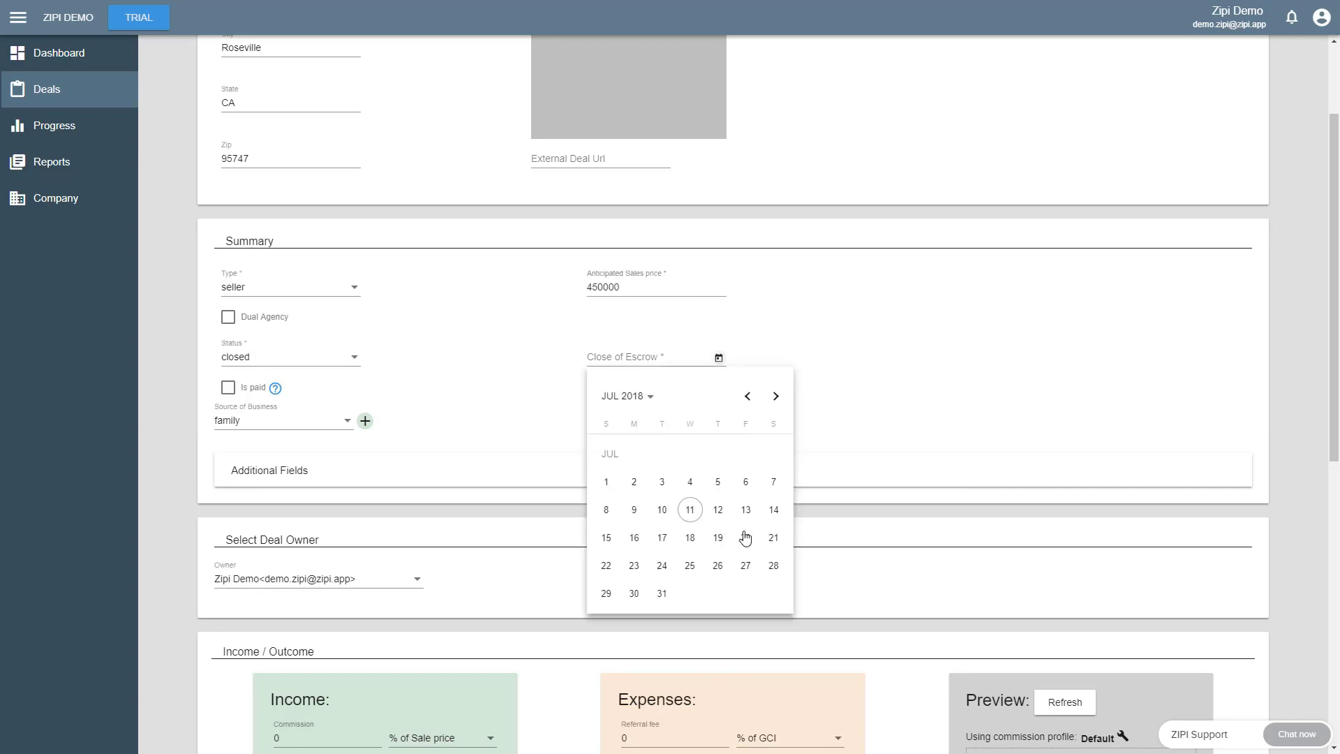
click(659, 598)
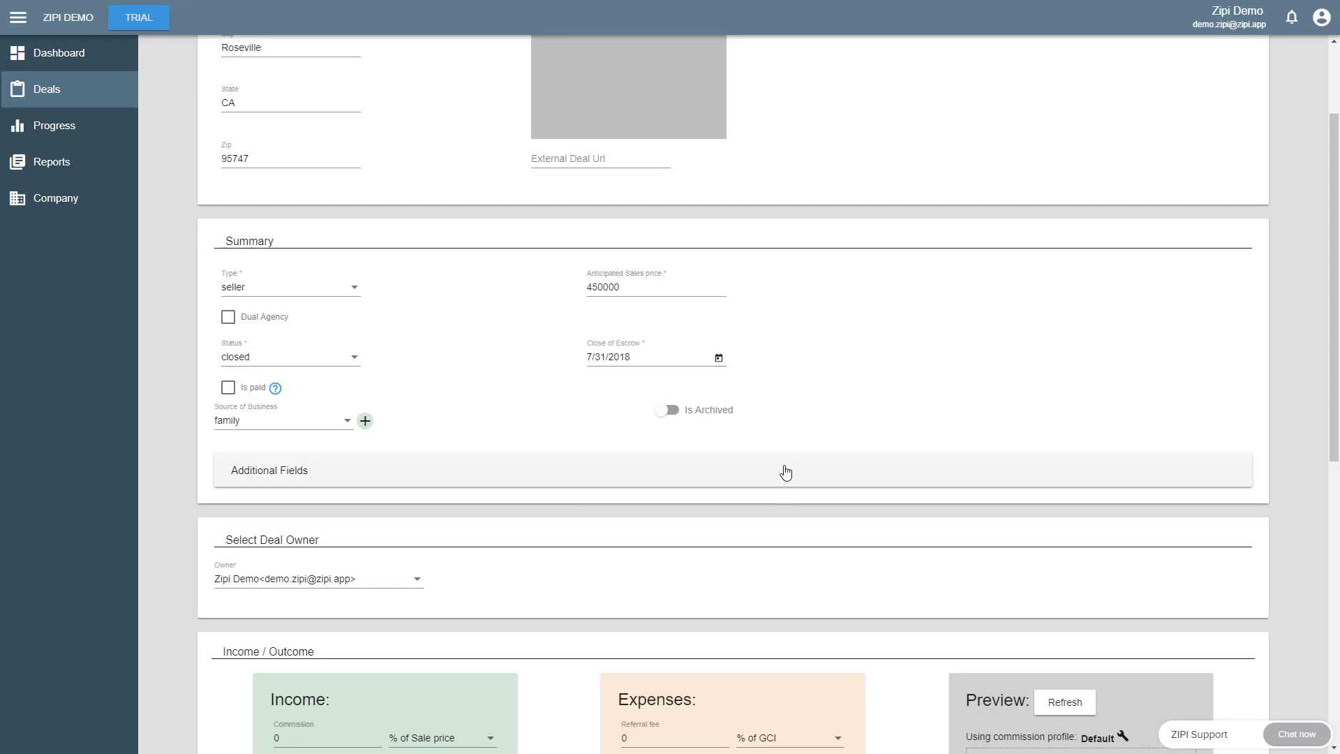
- In the additional fields, set the contract date to 7/1/2018, original price to 475000 and listing date to 6/1/2018
click(739, 466)
scroll(831, 391, down, 3)
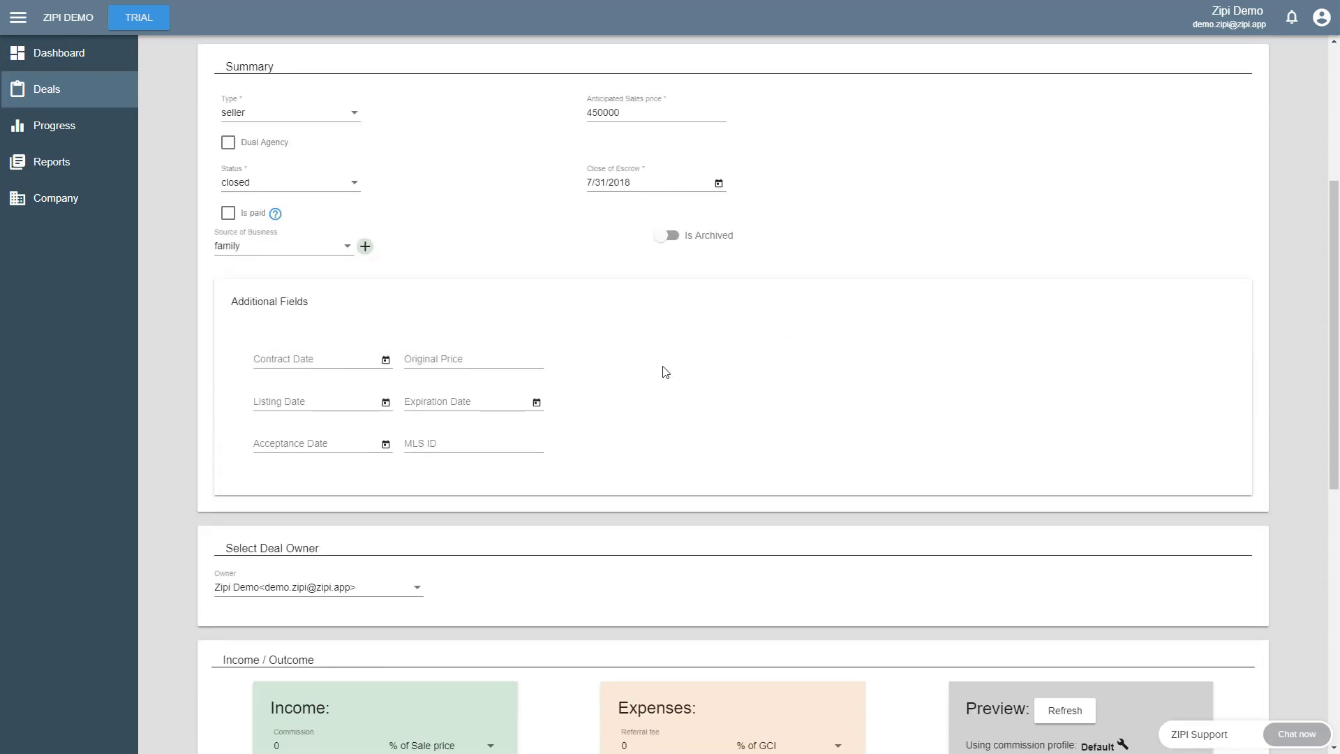
click(386, 359)
click(272, 484)
click(452, 359)
text(475000)
click(385, 402)
click(415, 440)
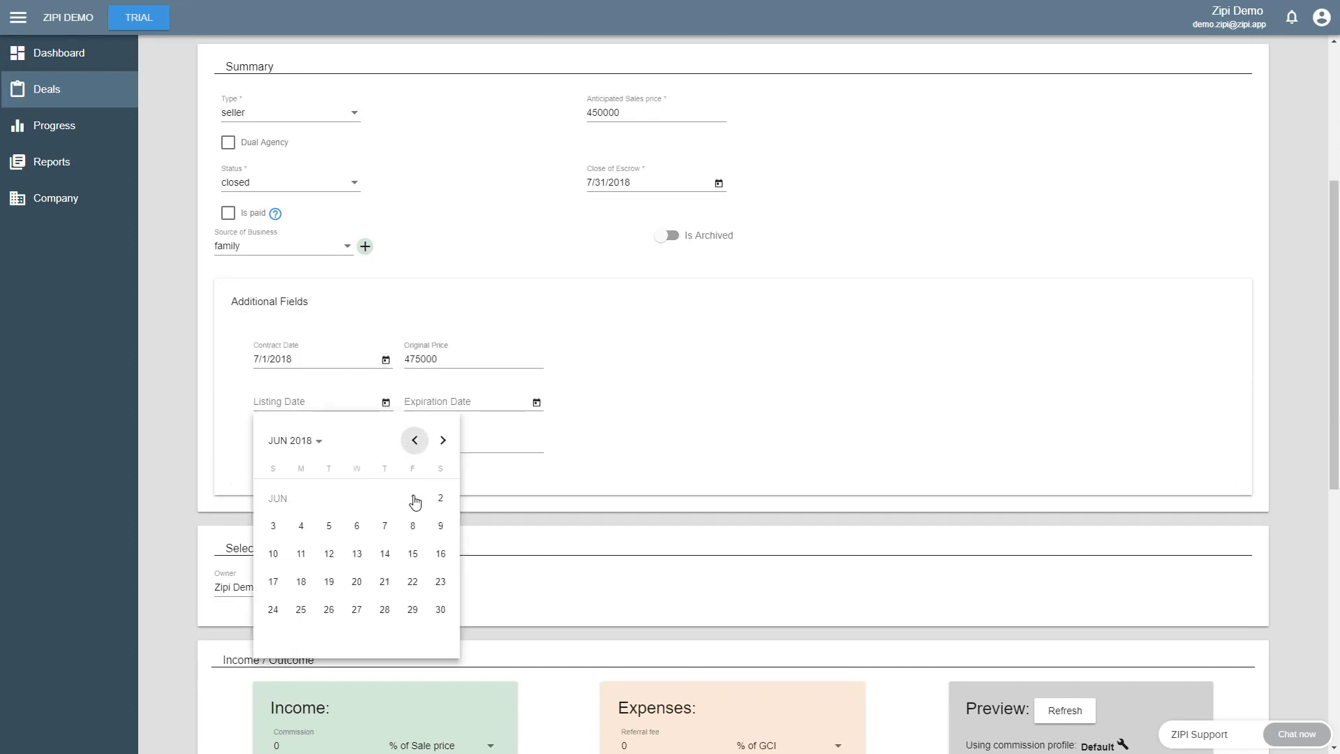
click(412, 500)
- Set the listing's expiration date to 12/31/2018 and enter 1234567 as the MLS ID
click(536, 403)
triple_click(593, 441)
double_click(593, 441)
click(470, 637)
click(442, 446)
text(1234567)
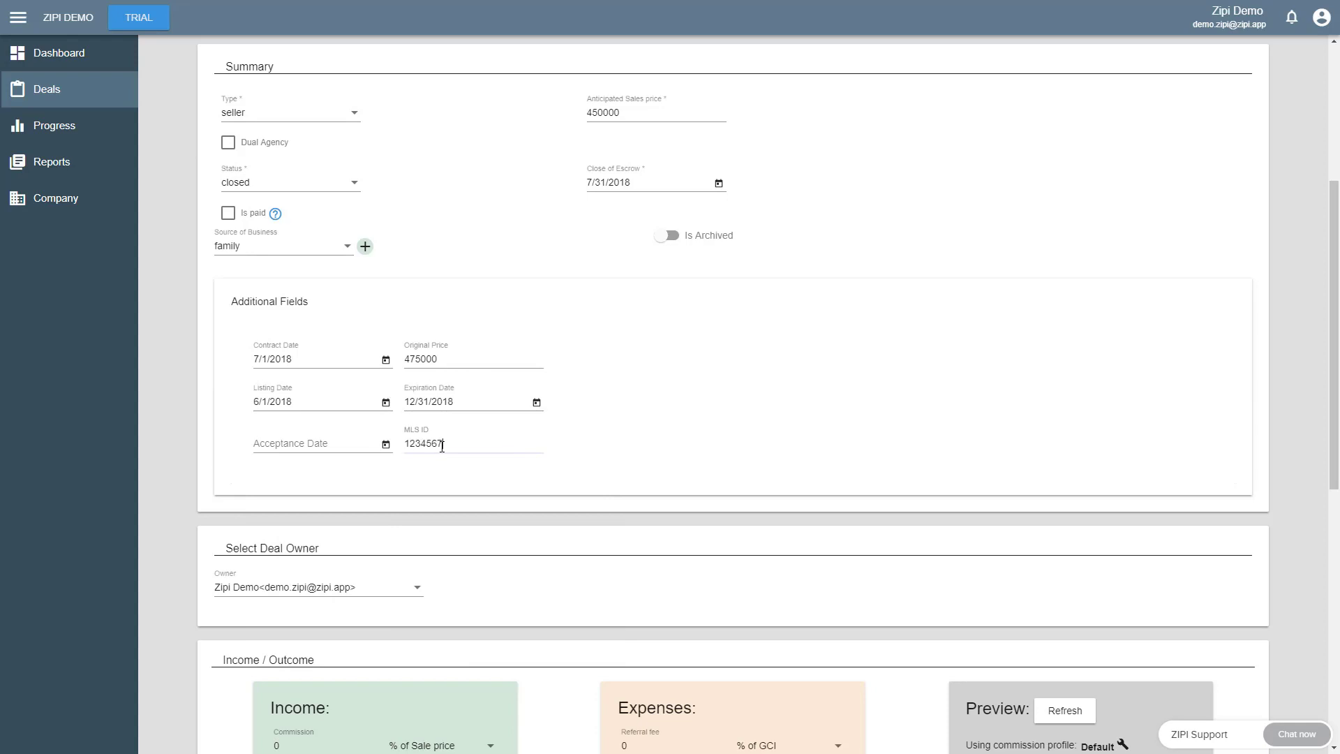
click(651, 422)
- Check which users can be chosen as deal owner and keep the current owner
scroll(709, 383, down, 3)
scroll(709, 383, down, 2)
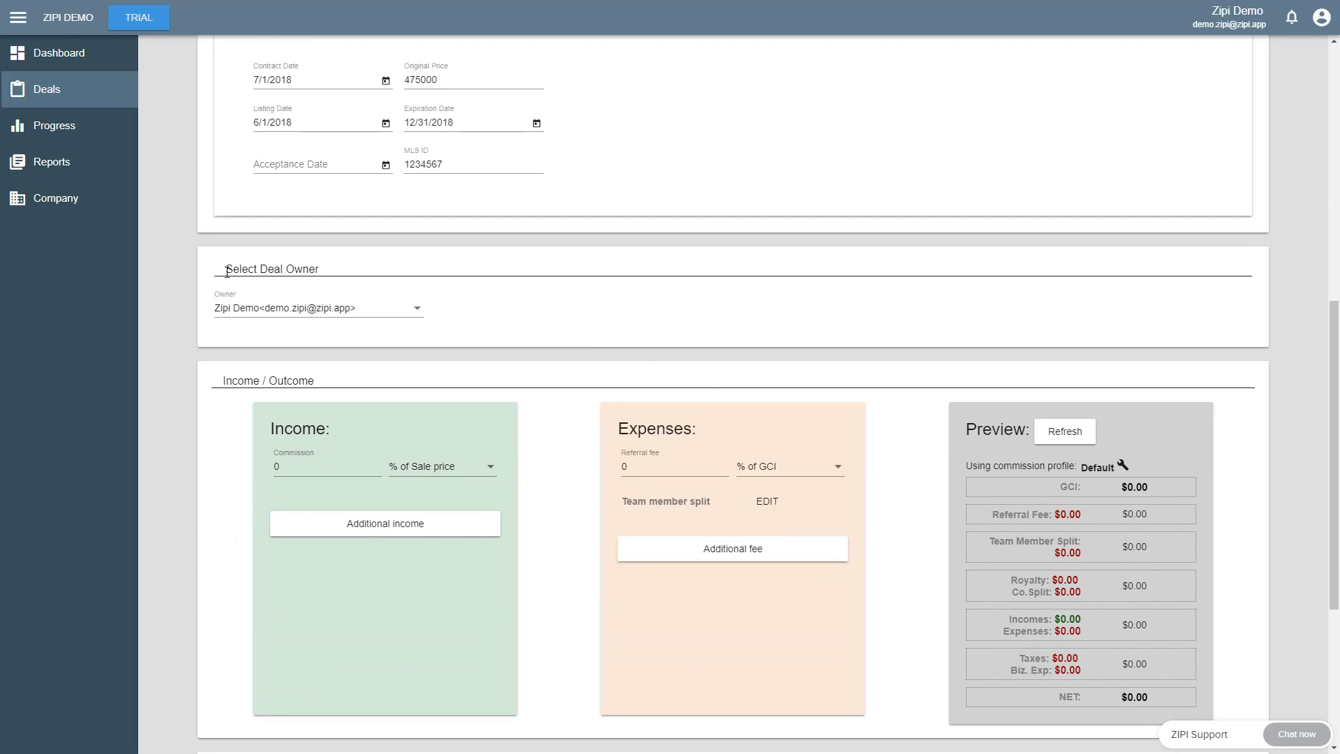
click(305, 312)
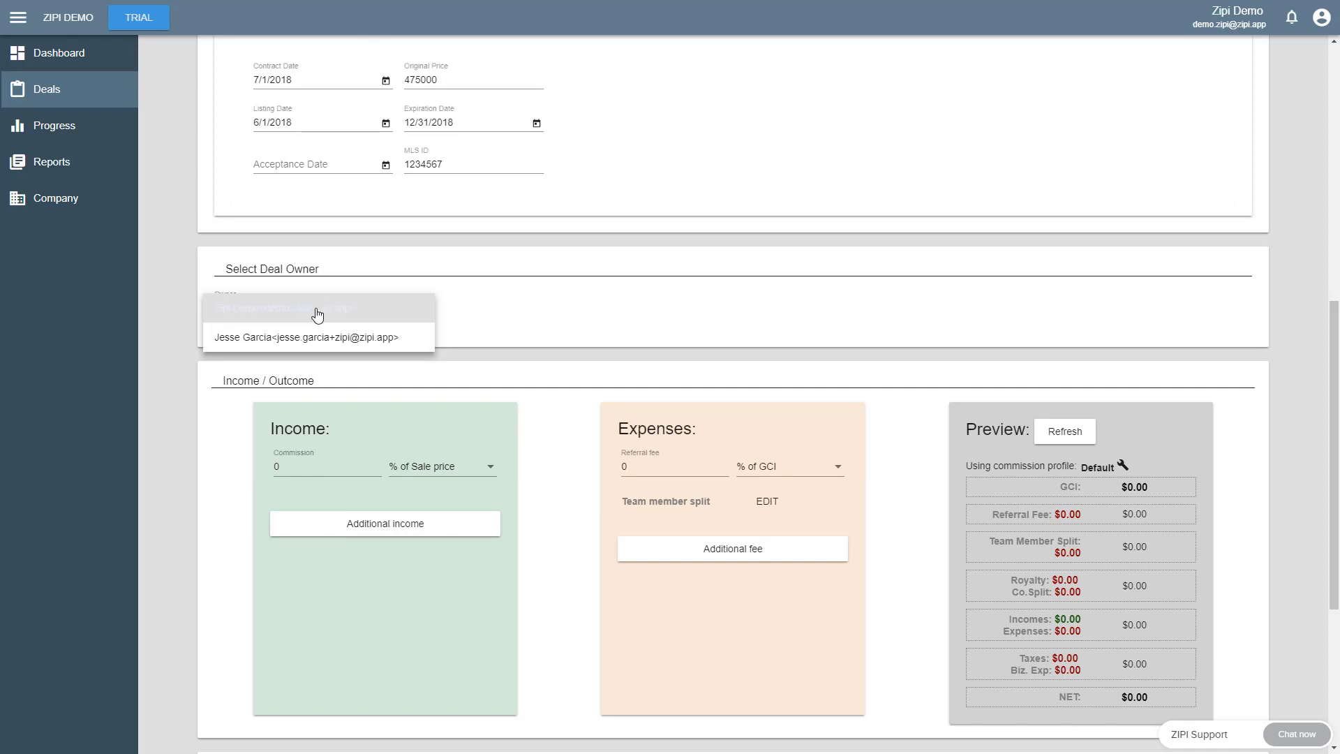
click(318, 314)
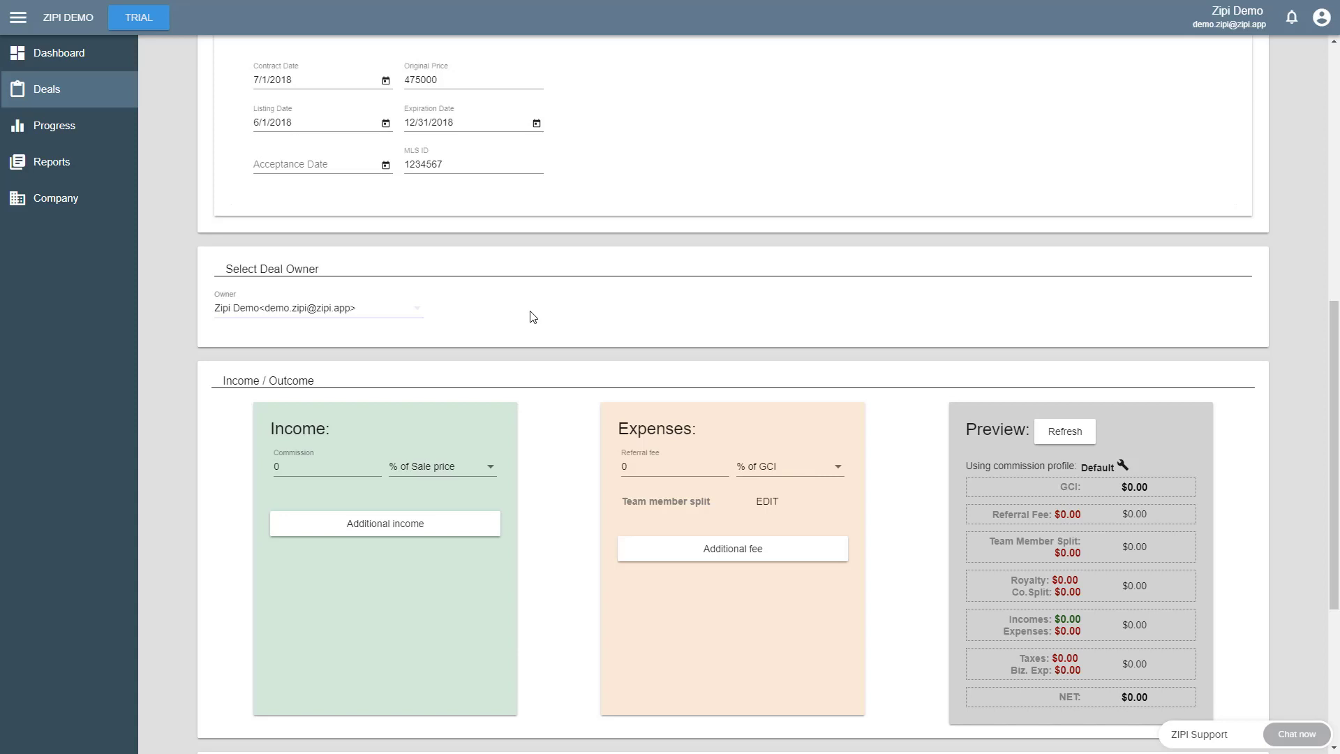
scroll(419, 342, up, 1)
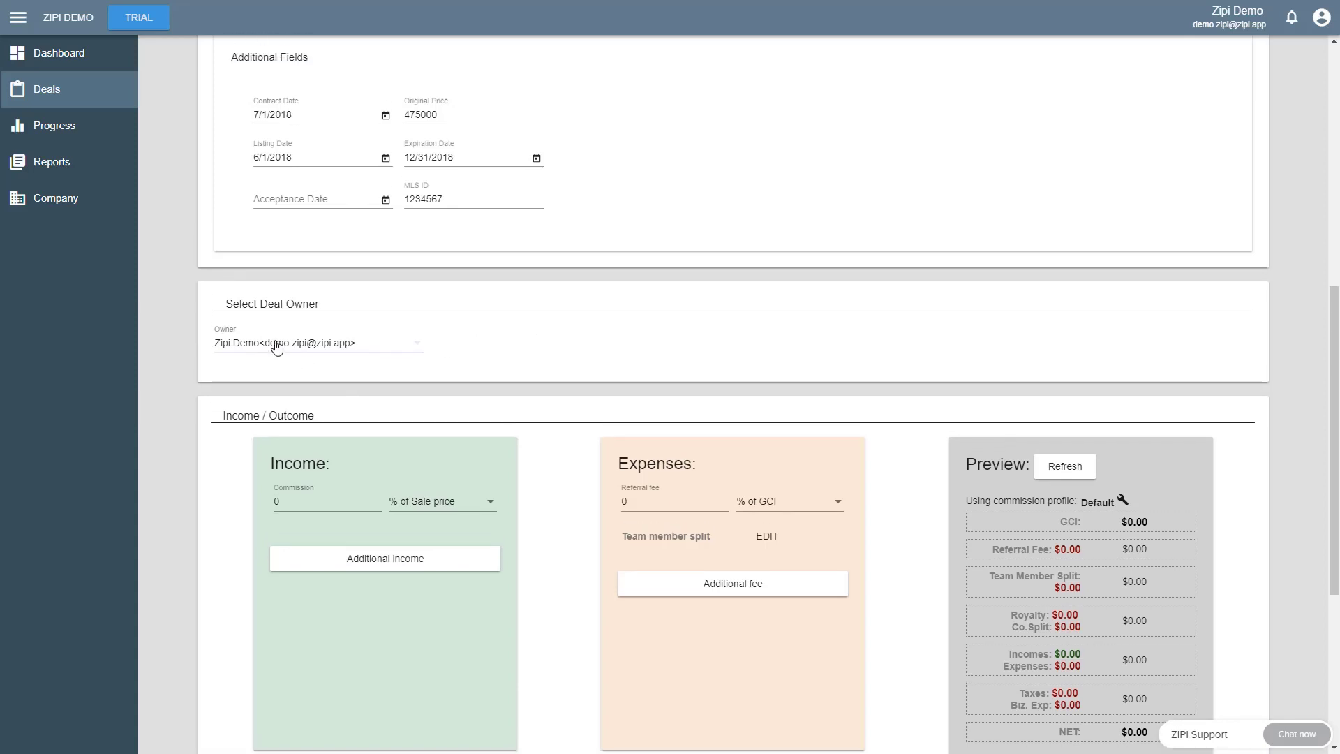
- Set the commission income to 3 as % of Sale price
scroll(292, 279, down, 2)
double_click(314, 361)
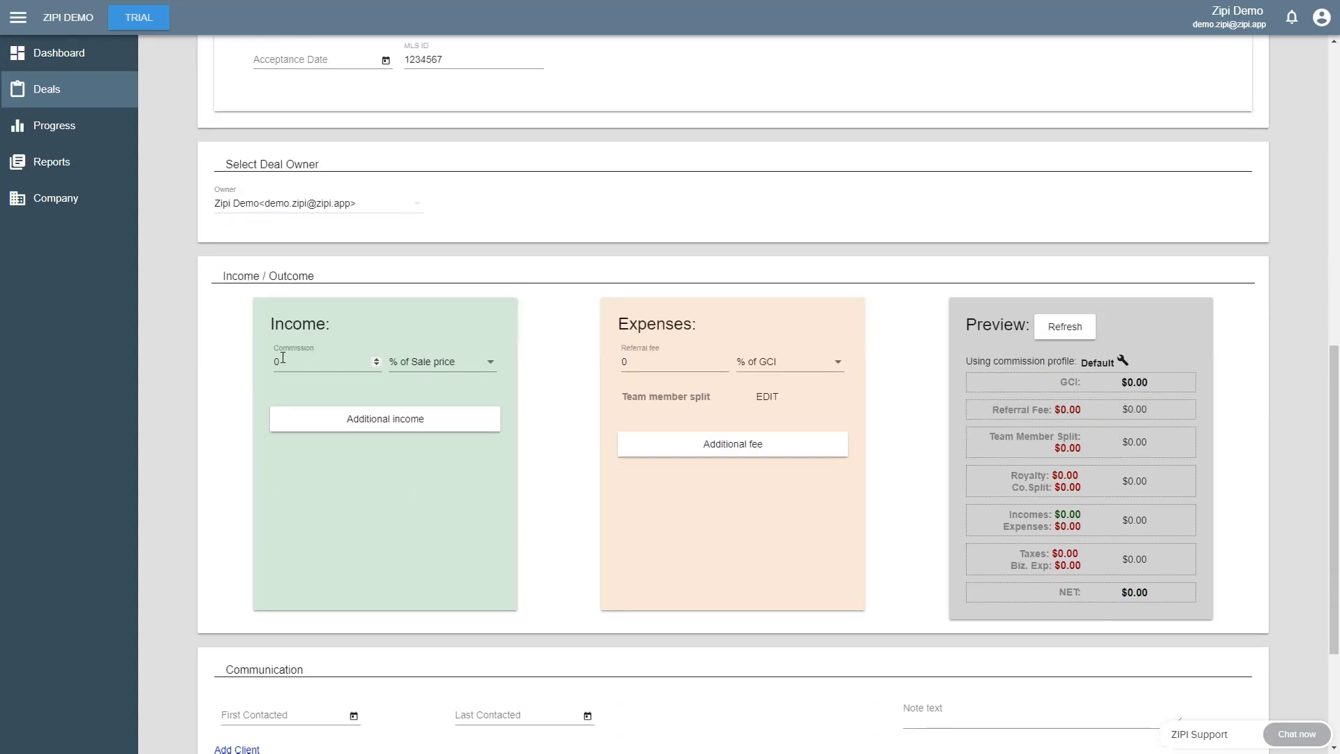
text(3)
click(417, 367)
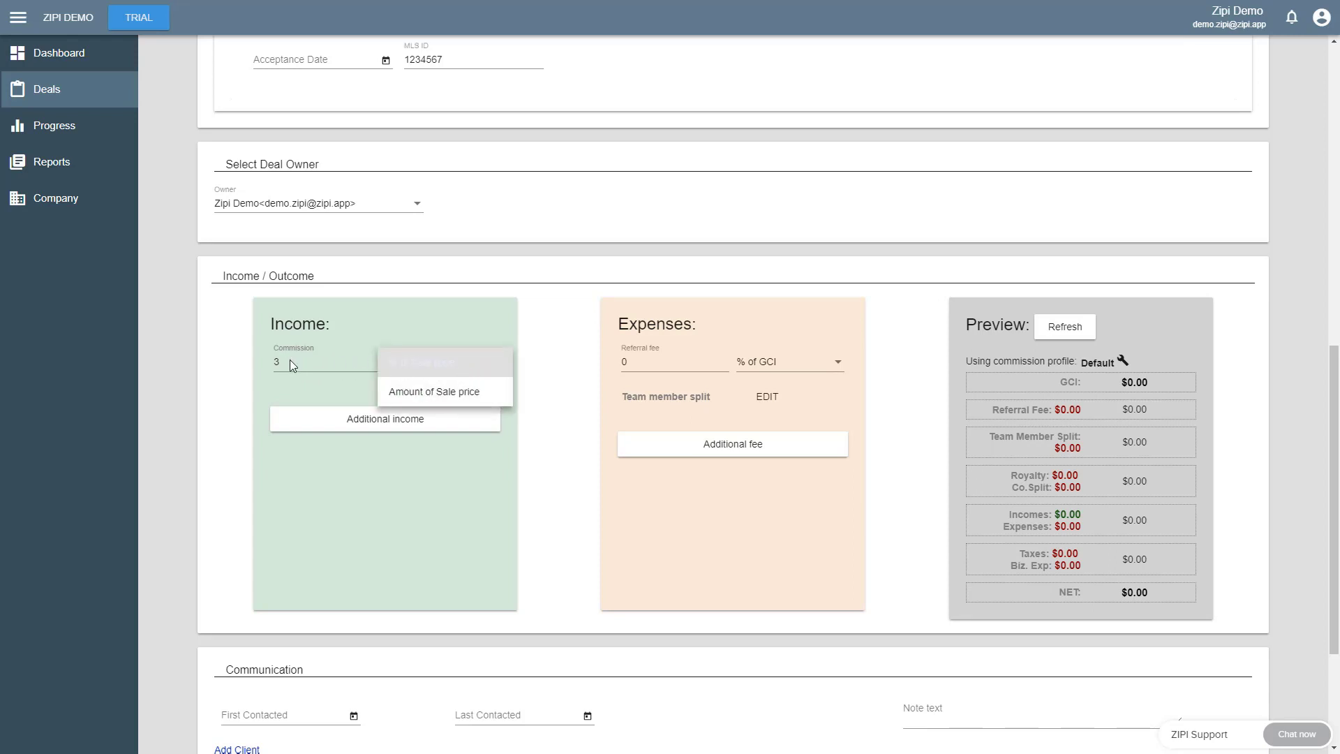
click(412, 395)
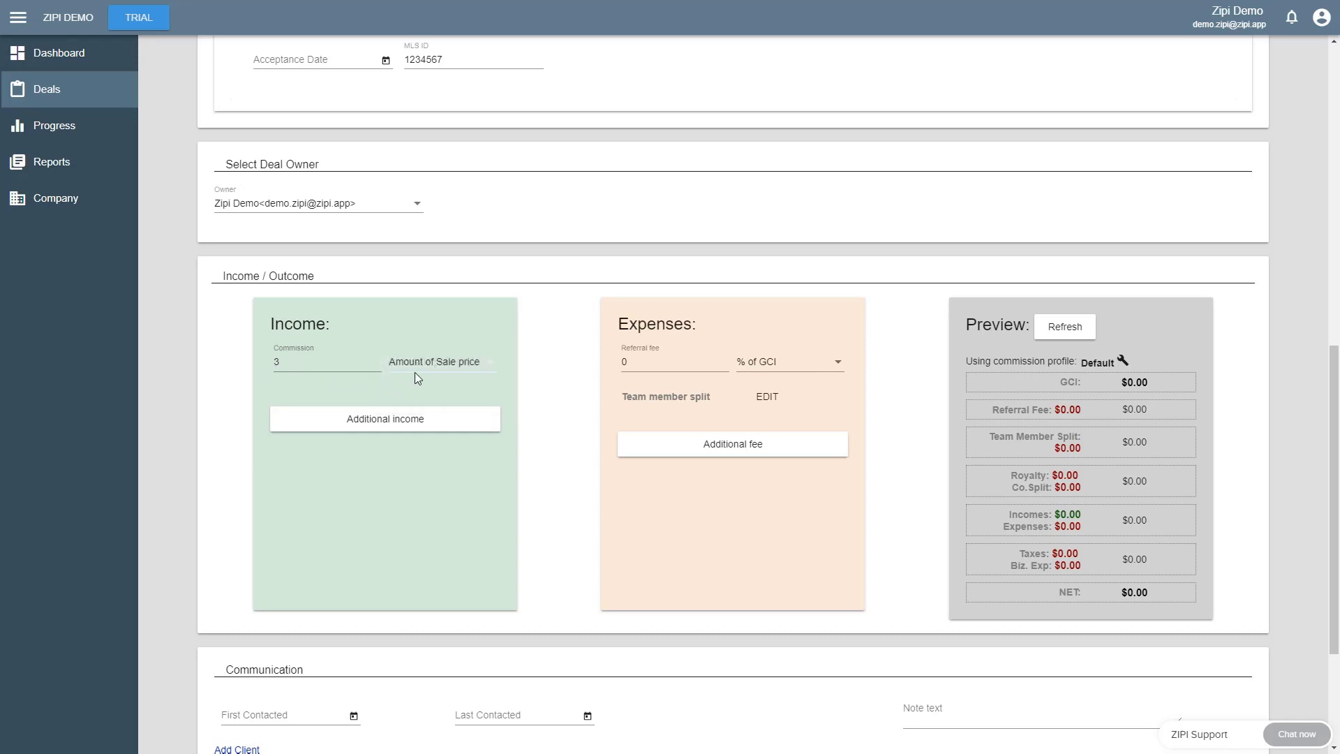
click(461, 365)
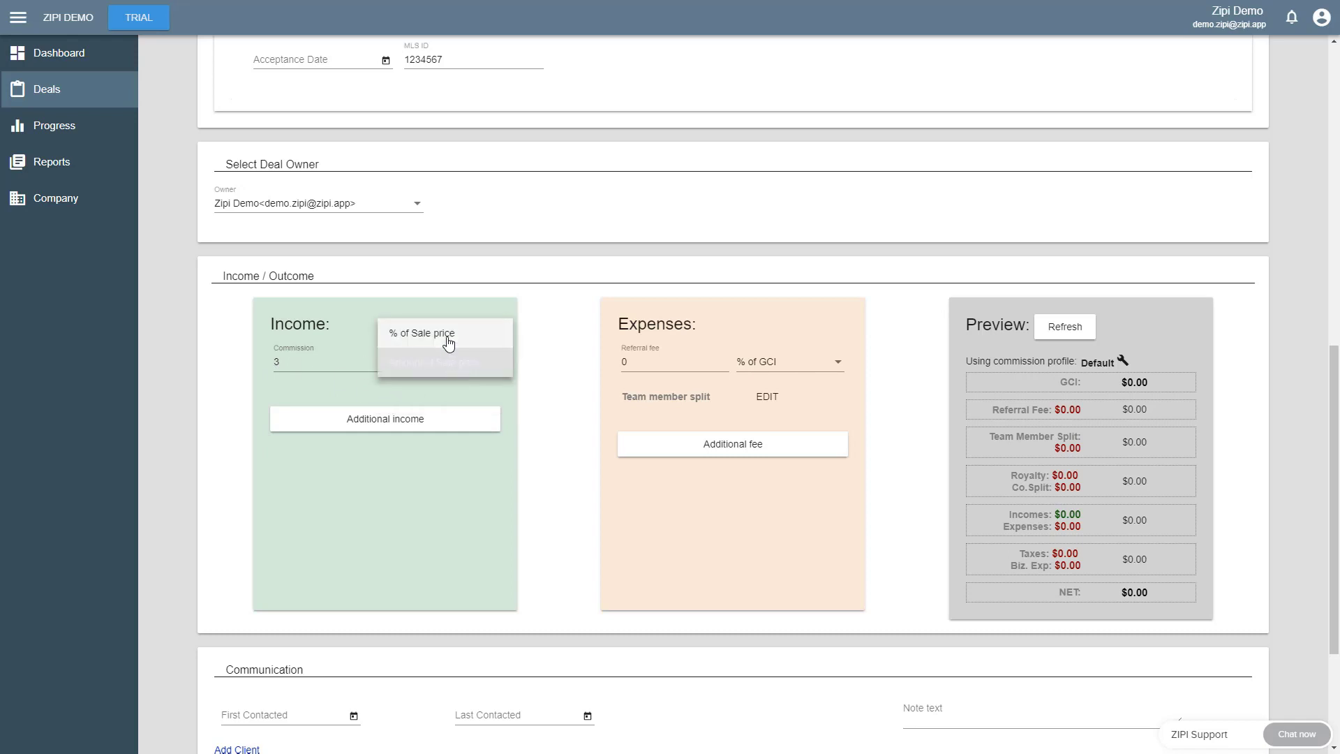
click(449, 339)
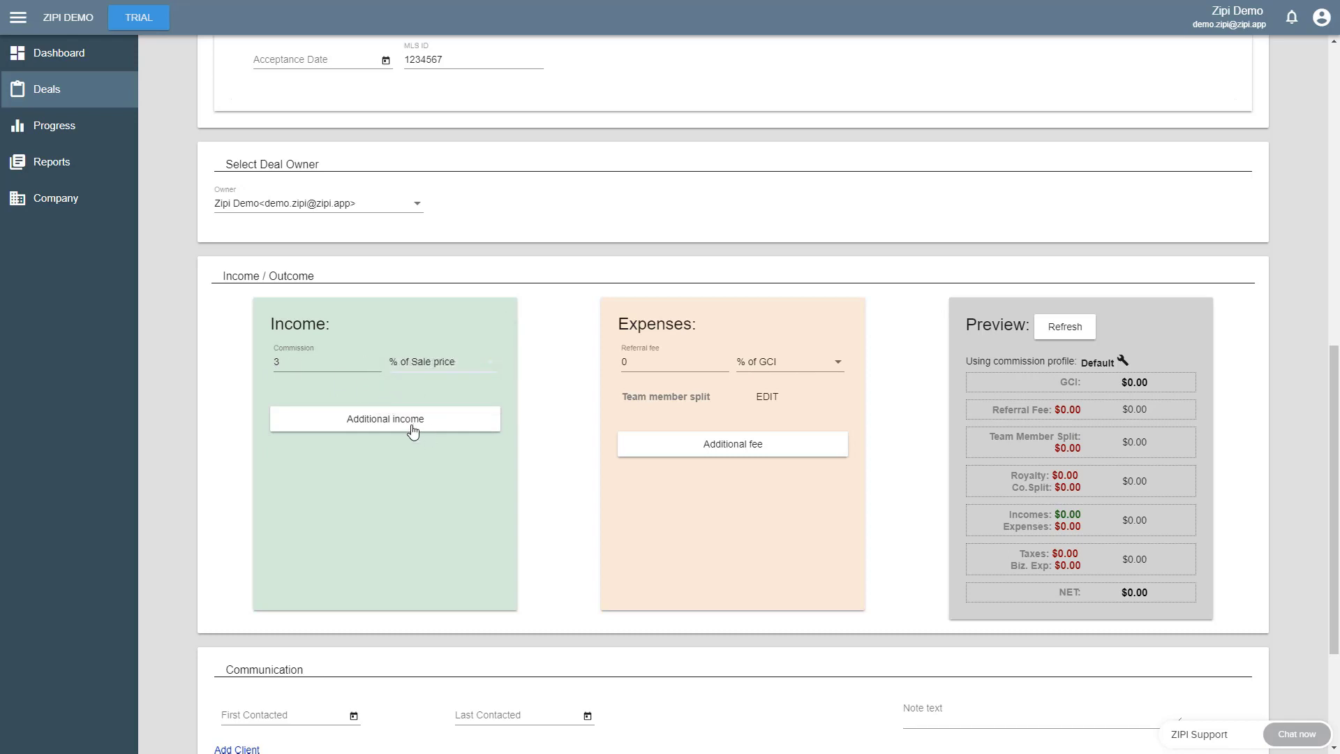
- Add an additional income item labelled bonus with an amount of $1000
click(414, 423)
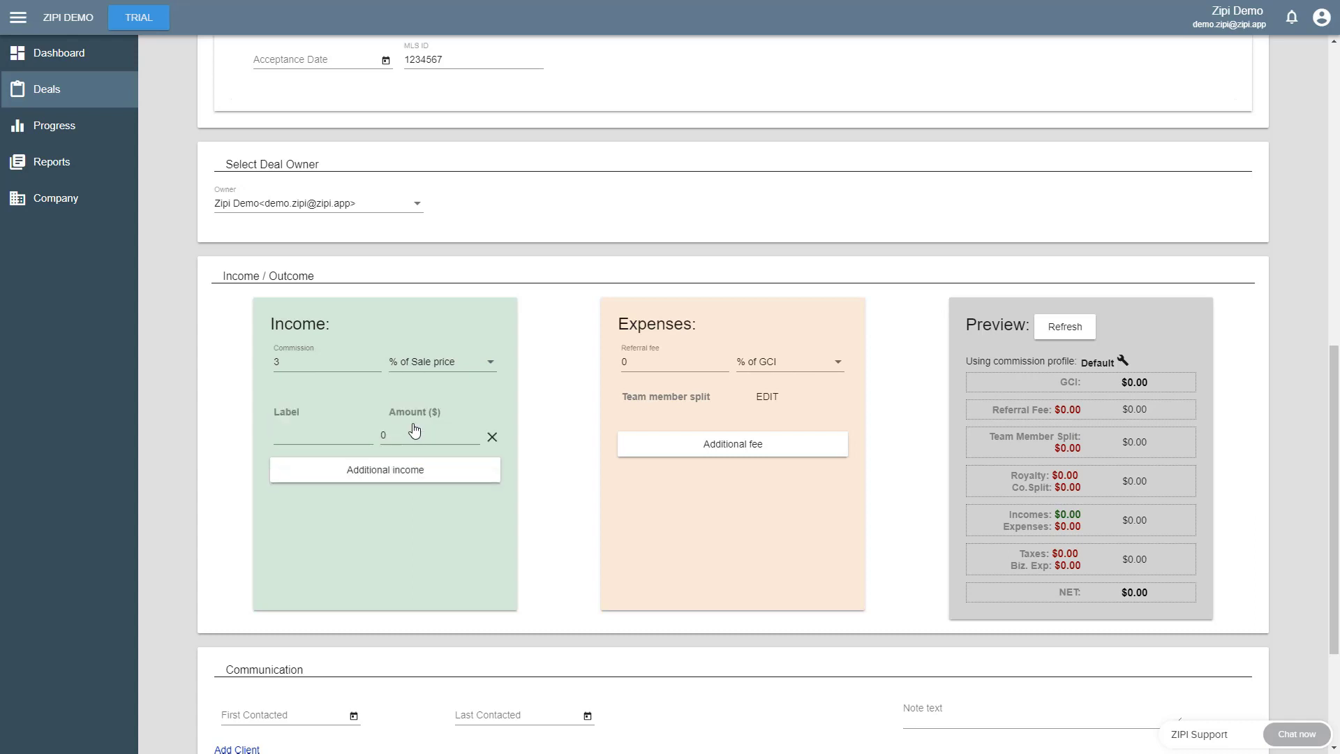
click(320, 439)
text(bonus)
key(Tab)
text(1000)
- Set the referral fee under Expenses to 1000 as a flat fee
click(679, 364)
text(25)
drag(673, 362, 576, 352)
text(1000)
click(787, 363)
click(774, 398)
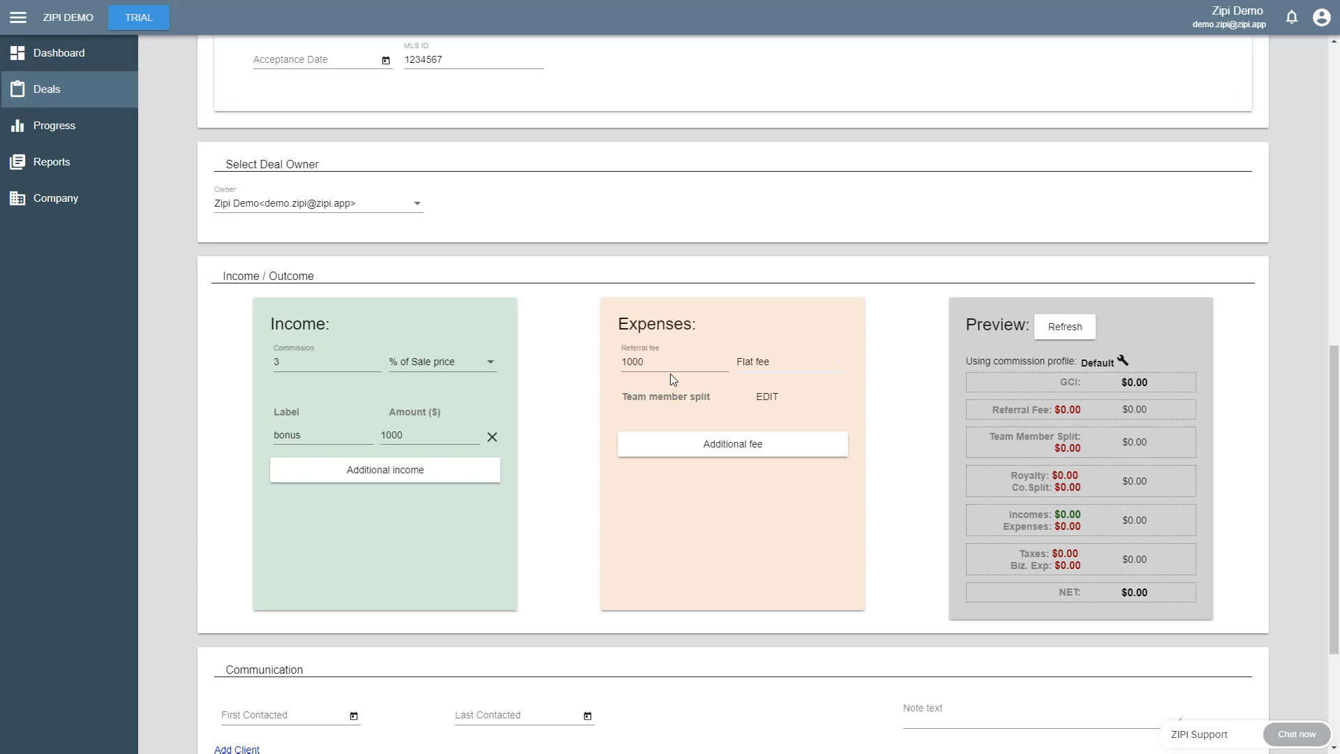
- Add the other team member by e-mail to the team member split with 50 % of Subtotal
click(763, 399)
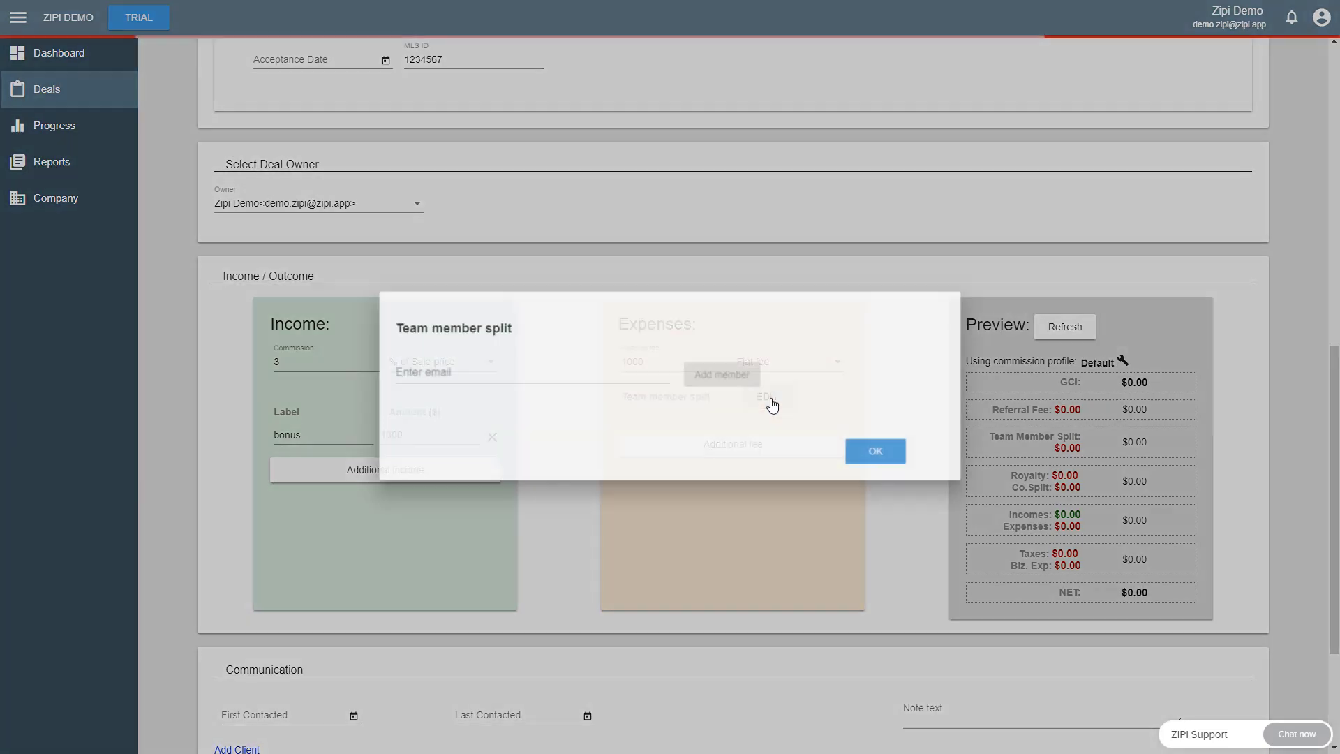
text(jesse)
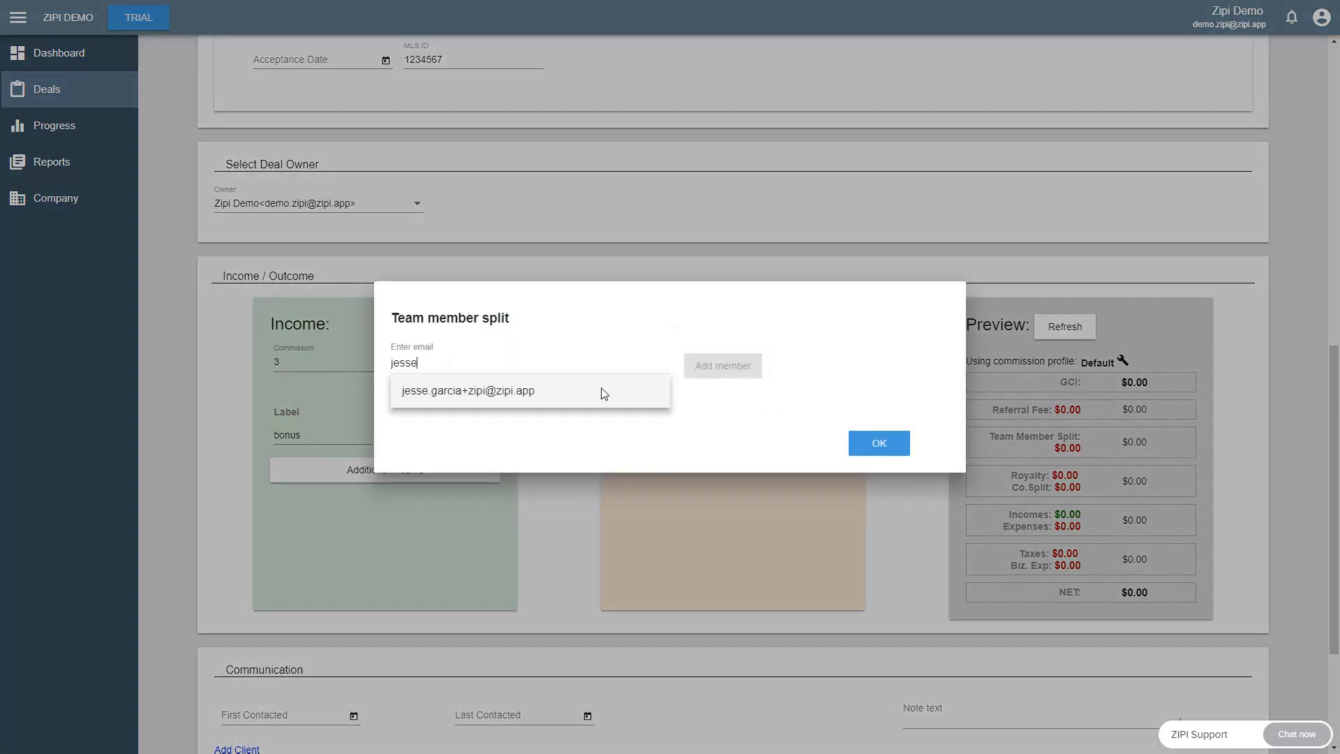
click(492, 397)
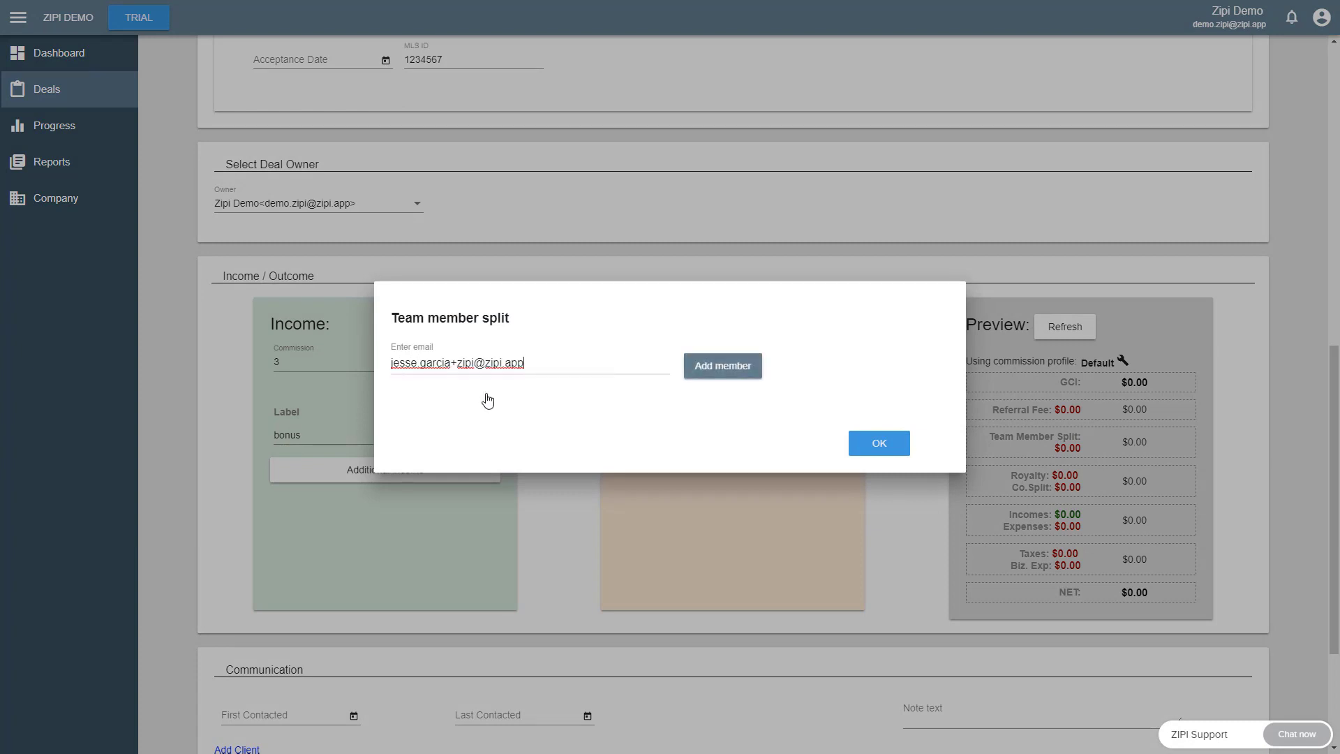
click(728, 368)
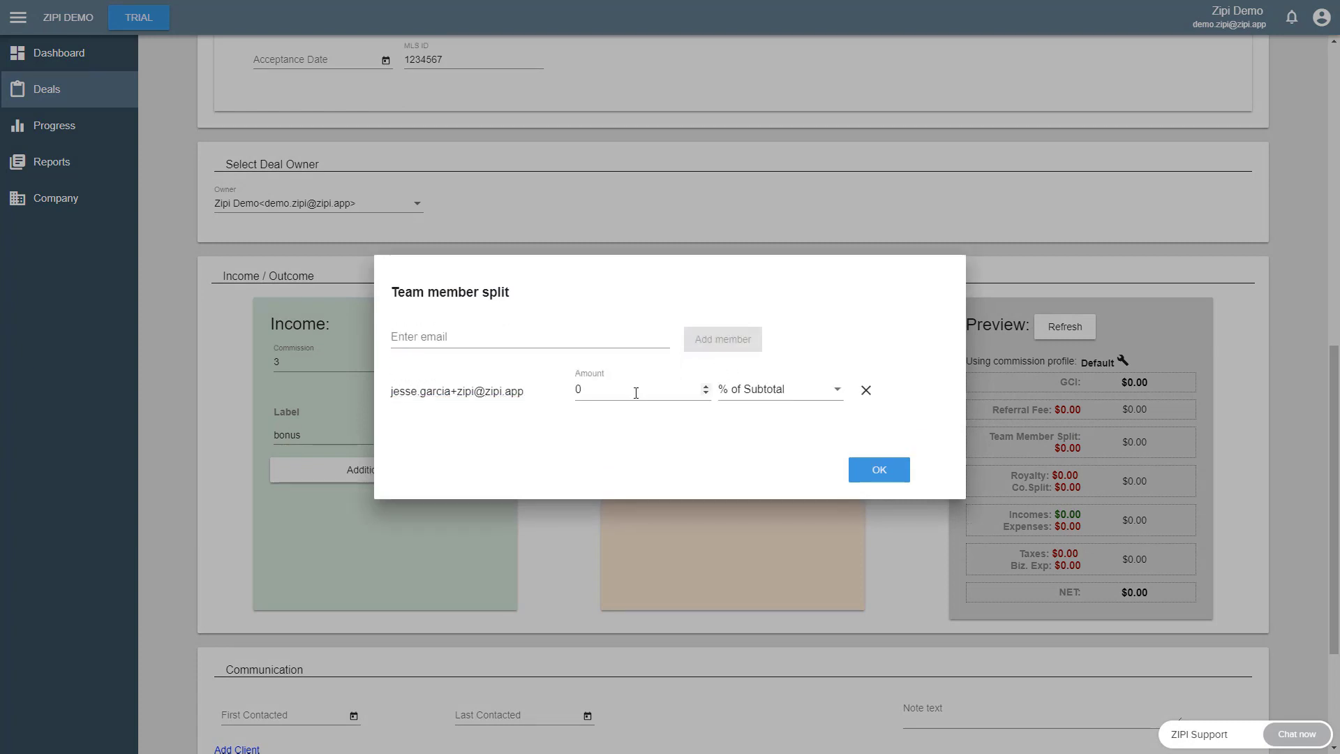
text(50)
click(751, 391)
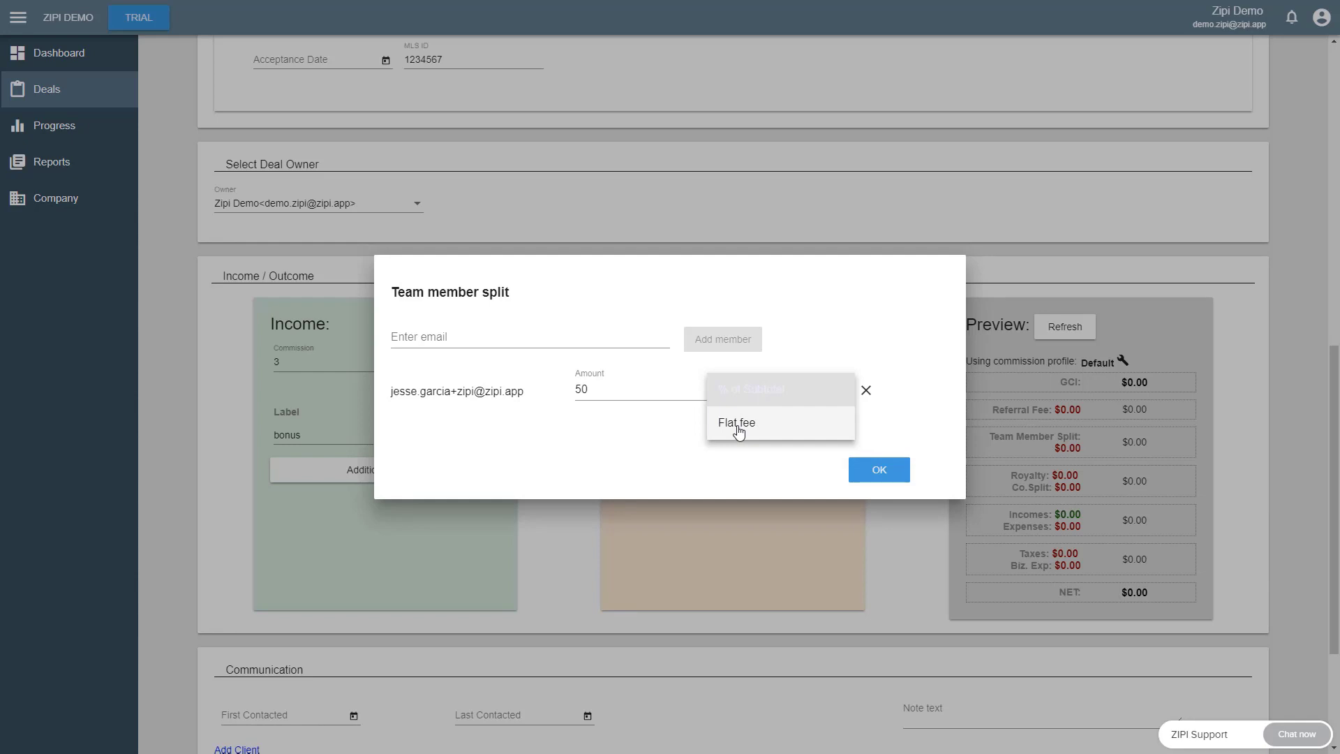
click(788, 476)
click(869, 477)
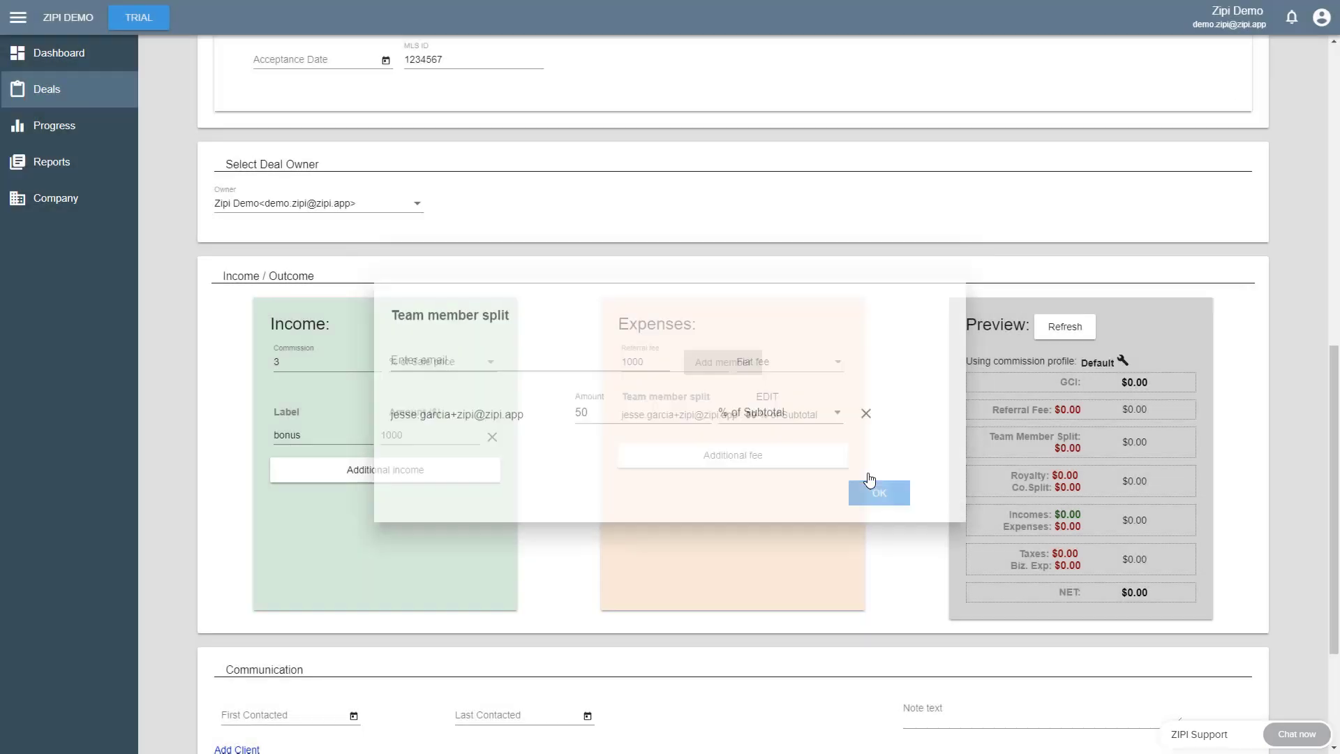
- Add two additional fees to the expenses: admin fee of $100 and tc fee of $300
click(777, 457)
click(652, 475)
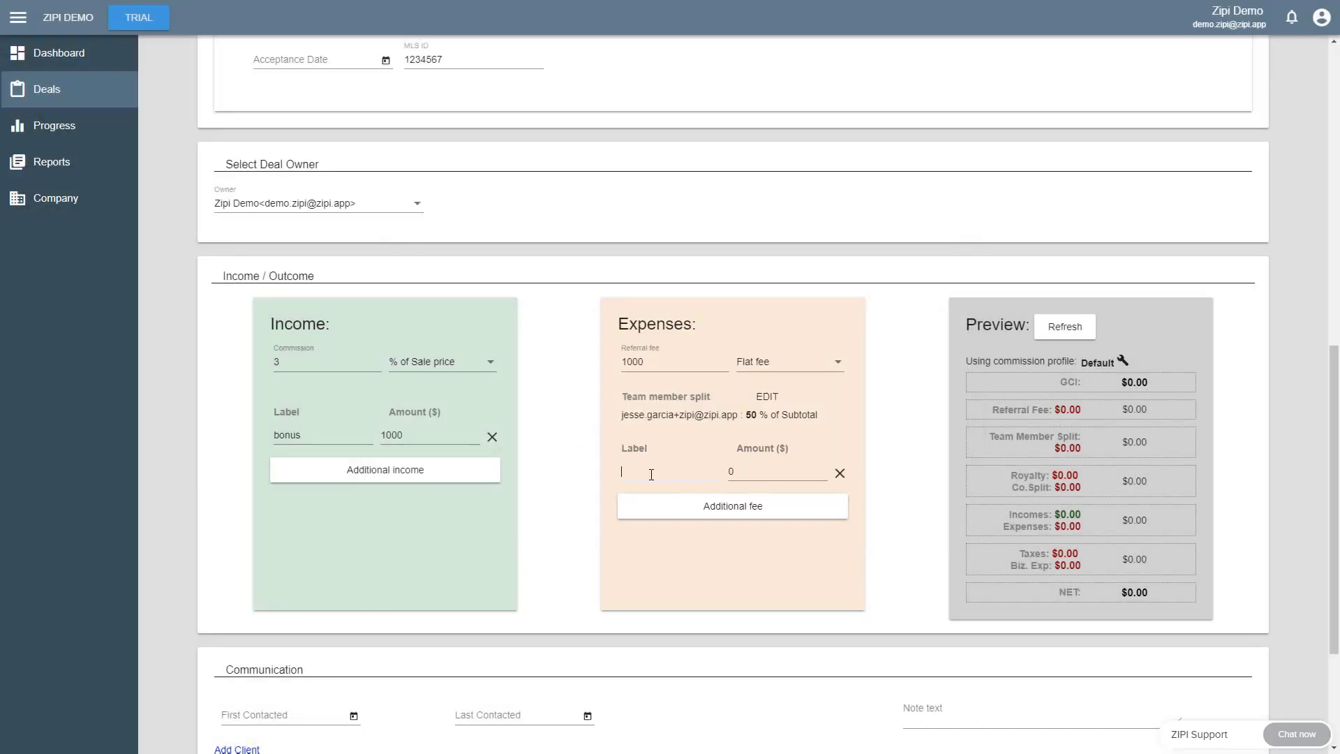
text(admin fee)
key(Tab)
text(100)
click(670, 504)
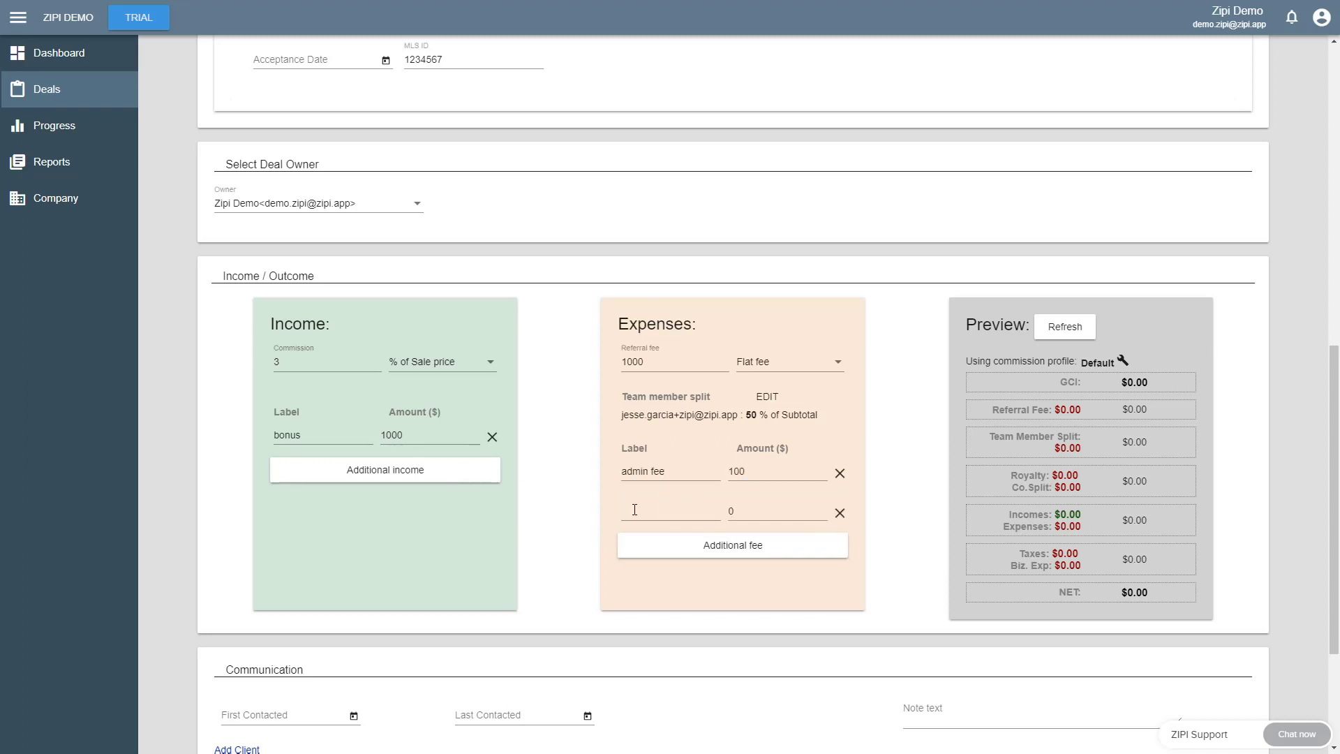
click(634, 510)
text(tc fee)
key(Tab)
text(300)
- Refresh the commission preview and review the deductions from GCI down to NET
click(1072, 336)
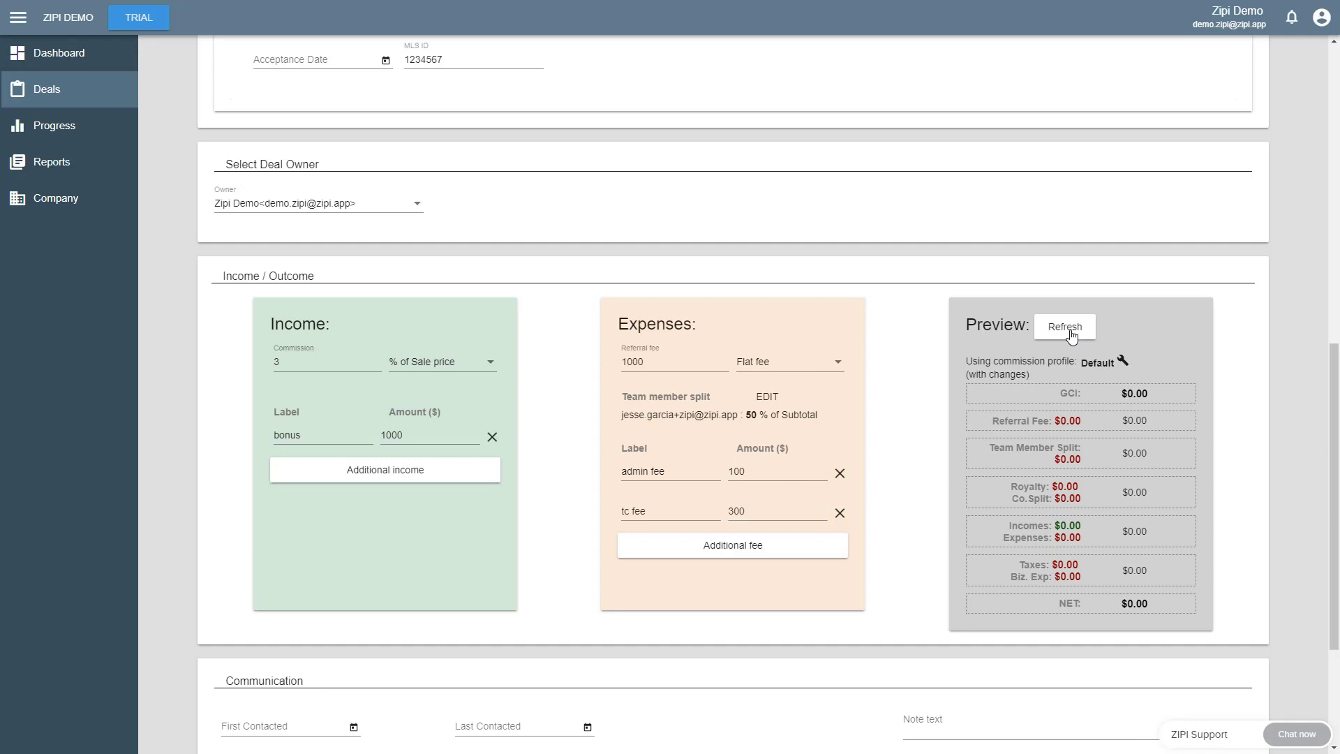
click(1072, 336)
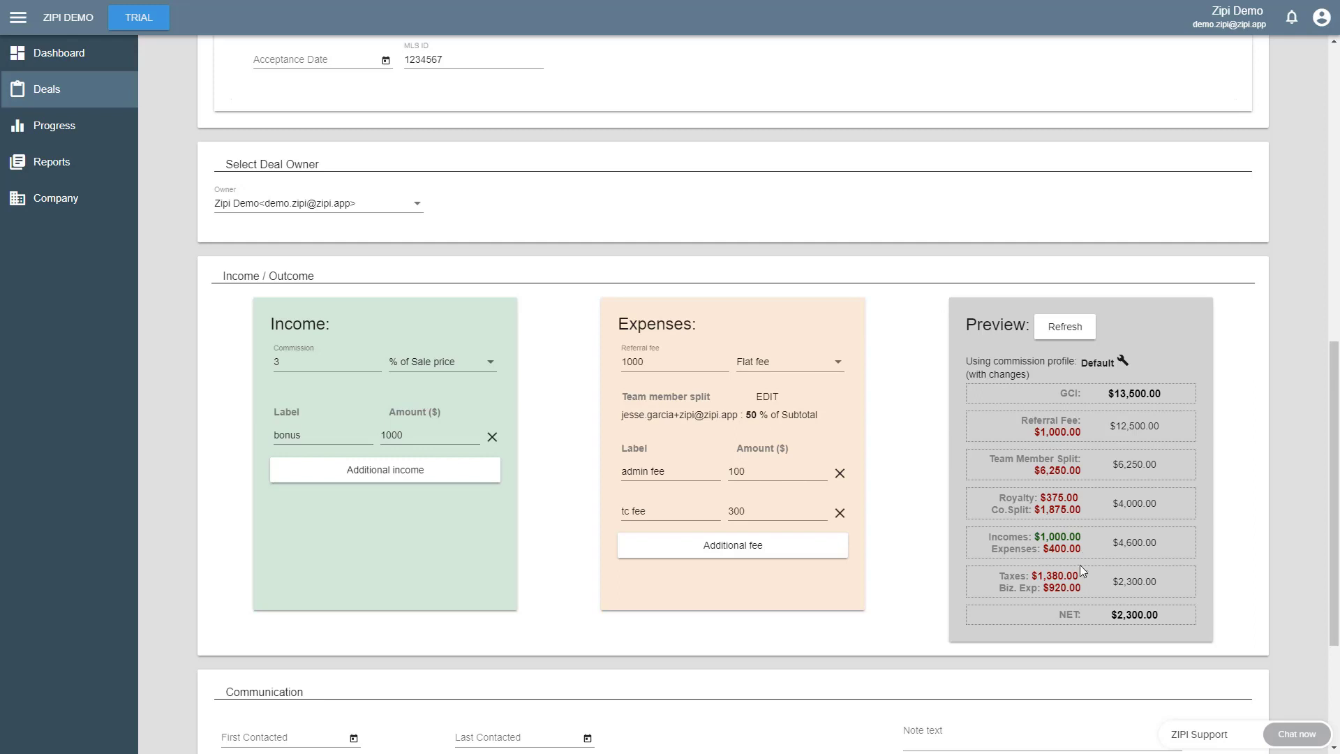
drag(1114, 545, 1159, 547)
click(1116, 615)
- Set the tax budget in the deal's commission profile to 20% and refresh the preview
click(1124, 363)
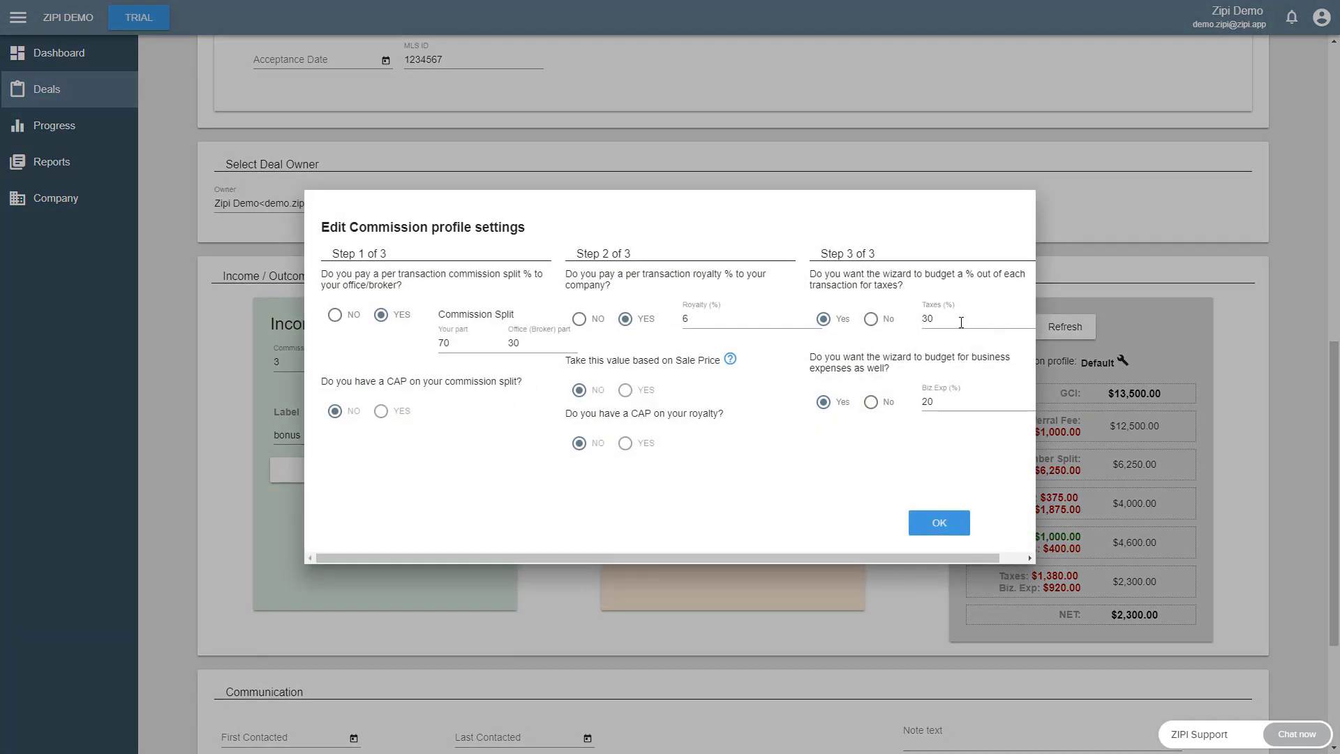
drag(962, 322, 886, 327)
text(20)
click(939, 525)
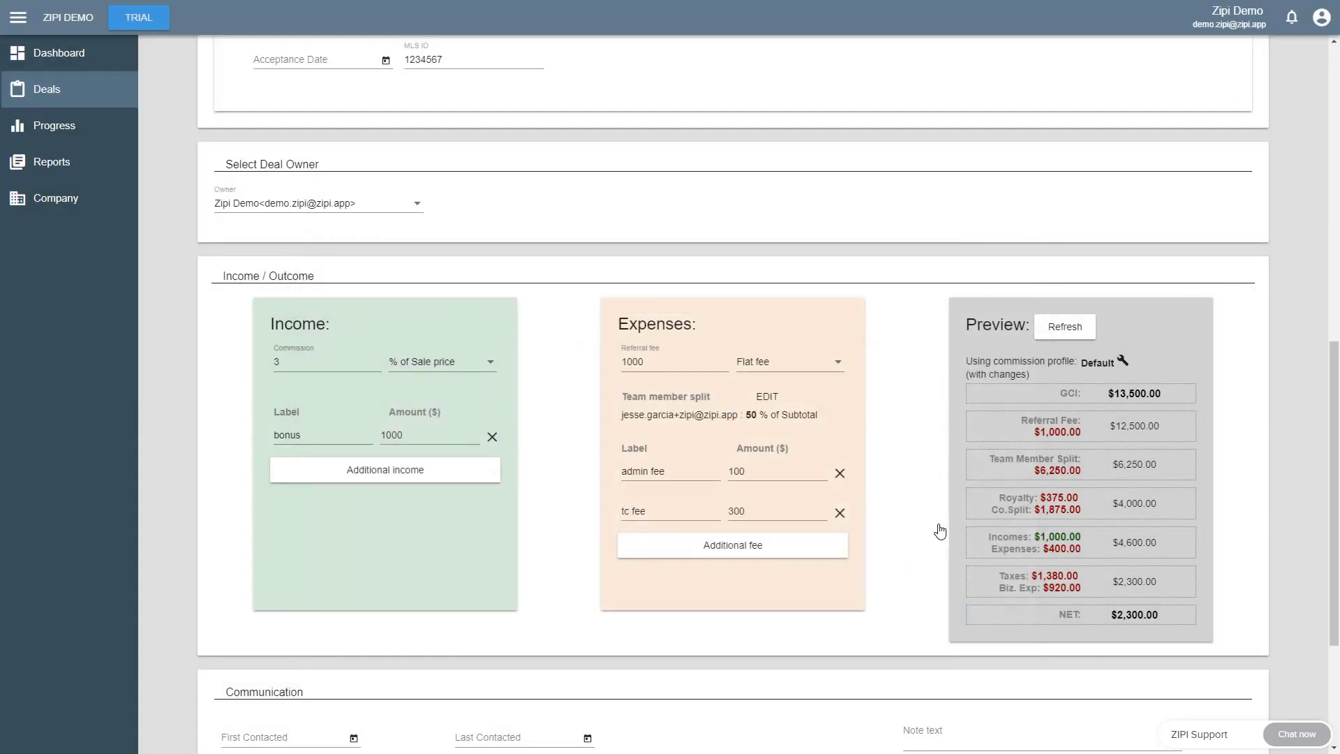
click(1067, 337)
- Set the deal's first contacted date to 7/1/2018 and its last contacted date to 7/11/2018
scroll(913, 524, down, 2)
scroll(916, 530, down, 3)
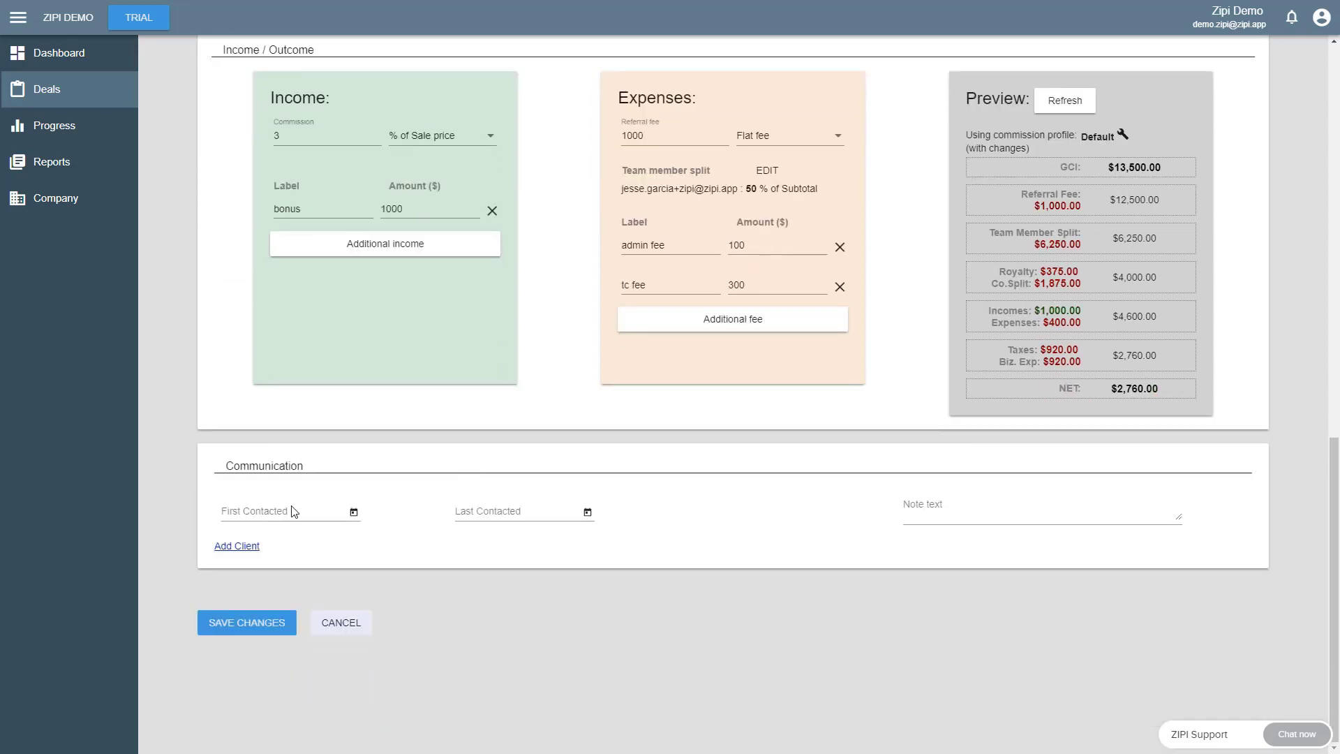
click(353, 512)
click(244, 388)
click(587, 514)
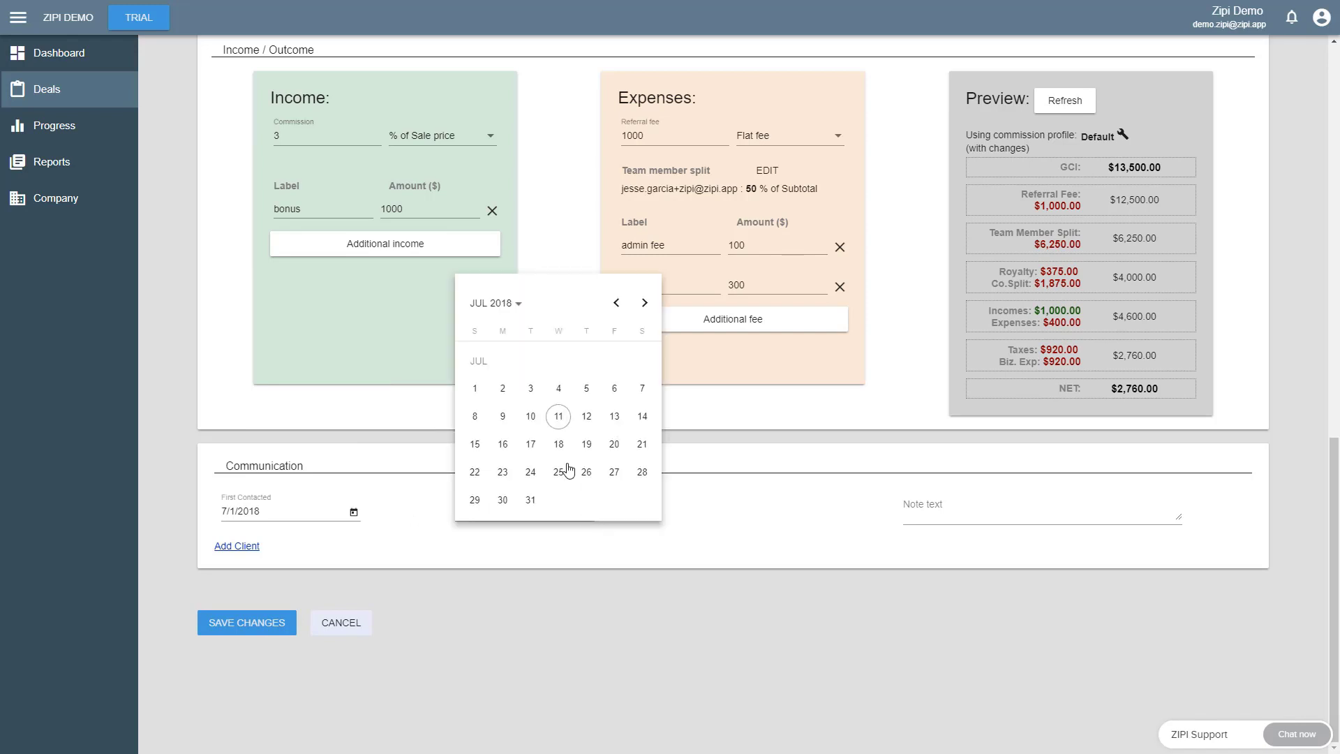
click(559, 417)
- Add the note "Hi" to the deal's communication section
click(921, 515)
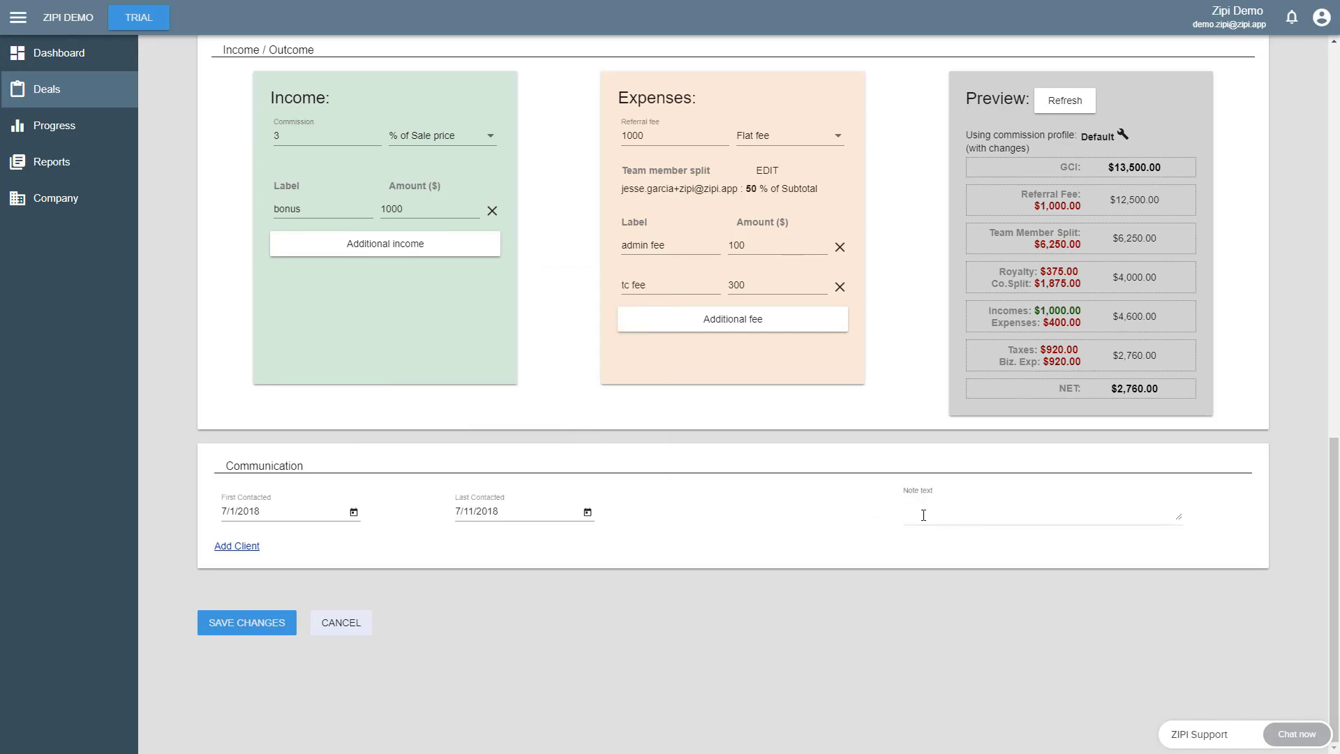
text(Hi)
click(1212, 495)
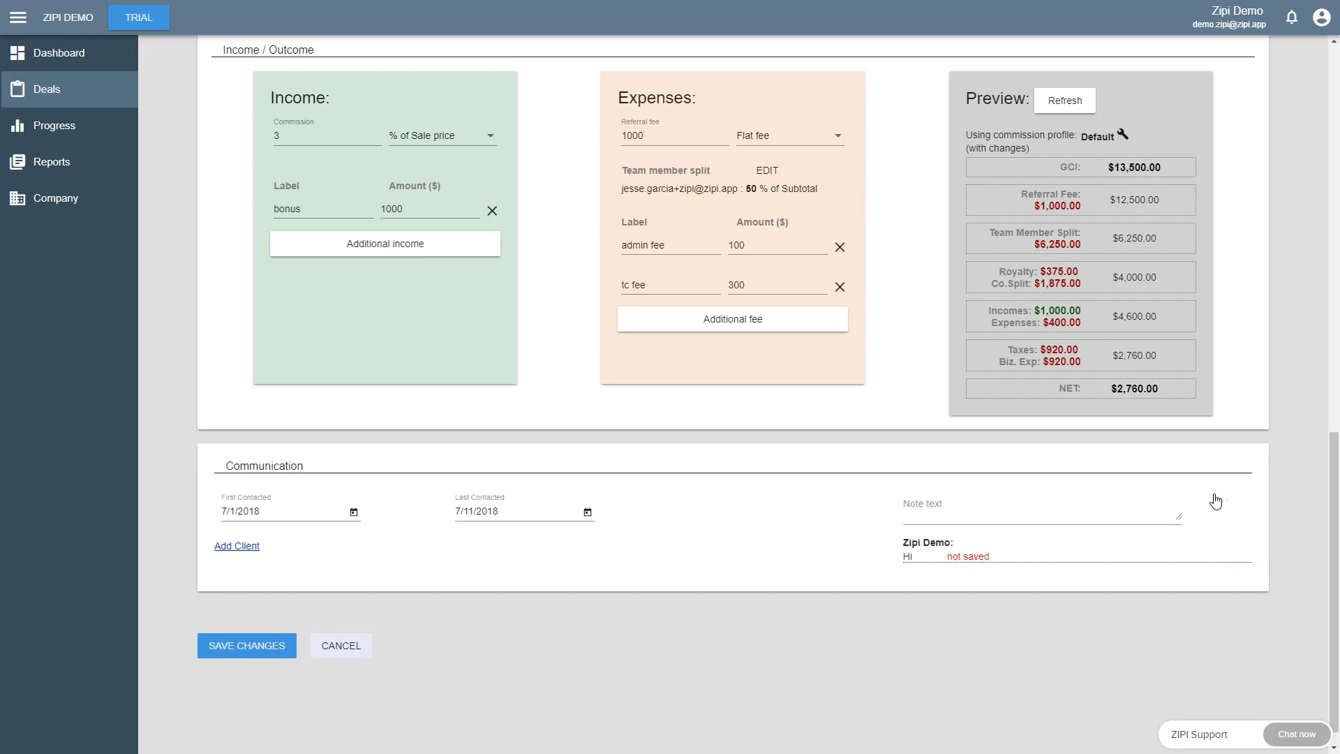
- Add Jeff Bezos as a client of the deal, leaving phone and email blank, and save the deal
click(225, 547)
click(239, 559)
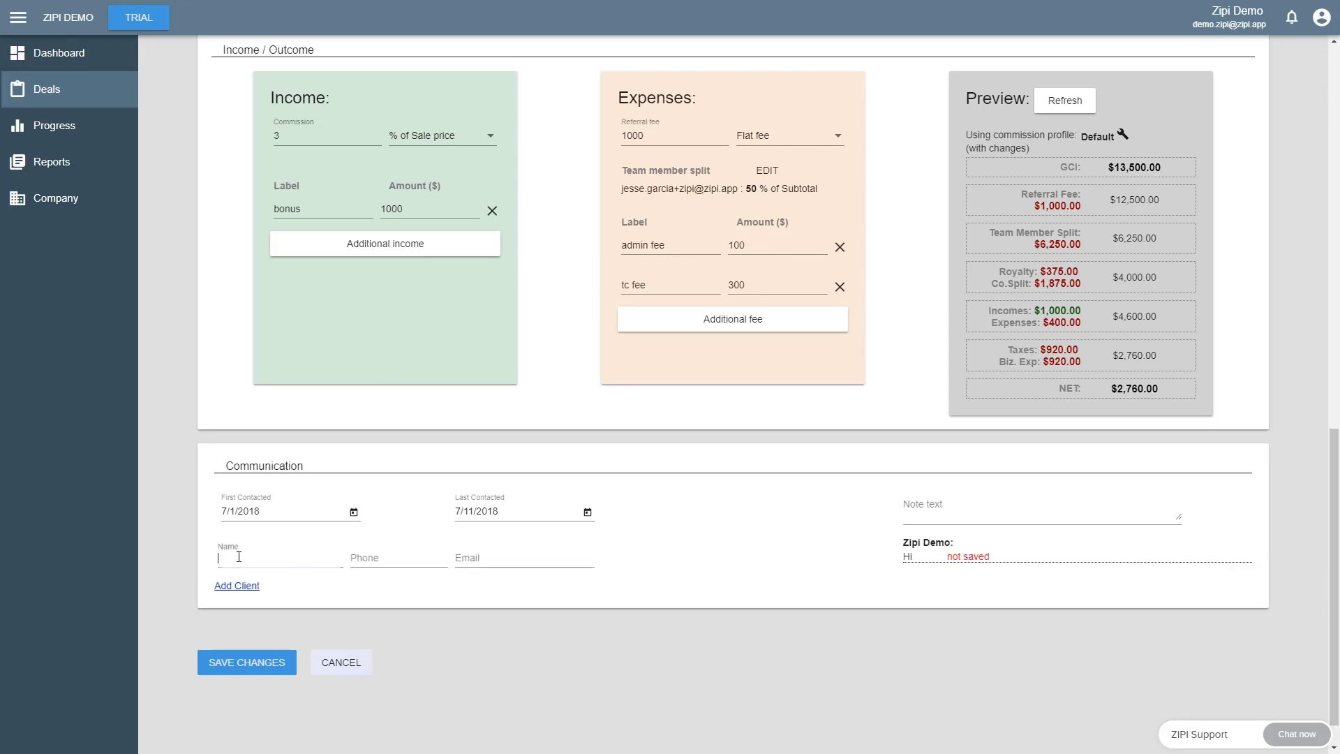
text(Jeff Bezos)
key(Tab)
key(Tab)
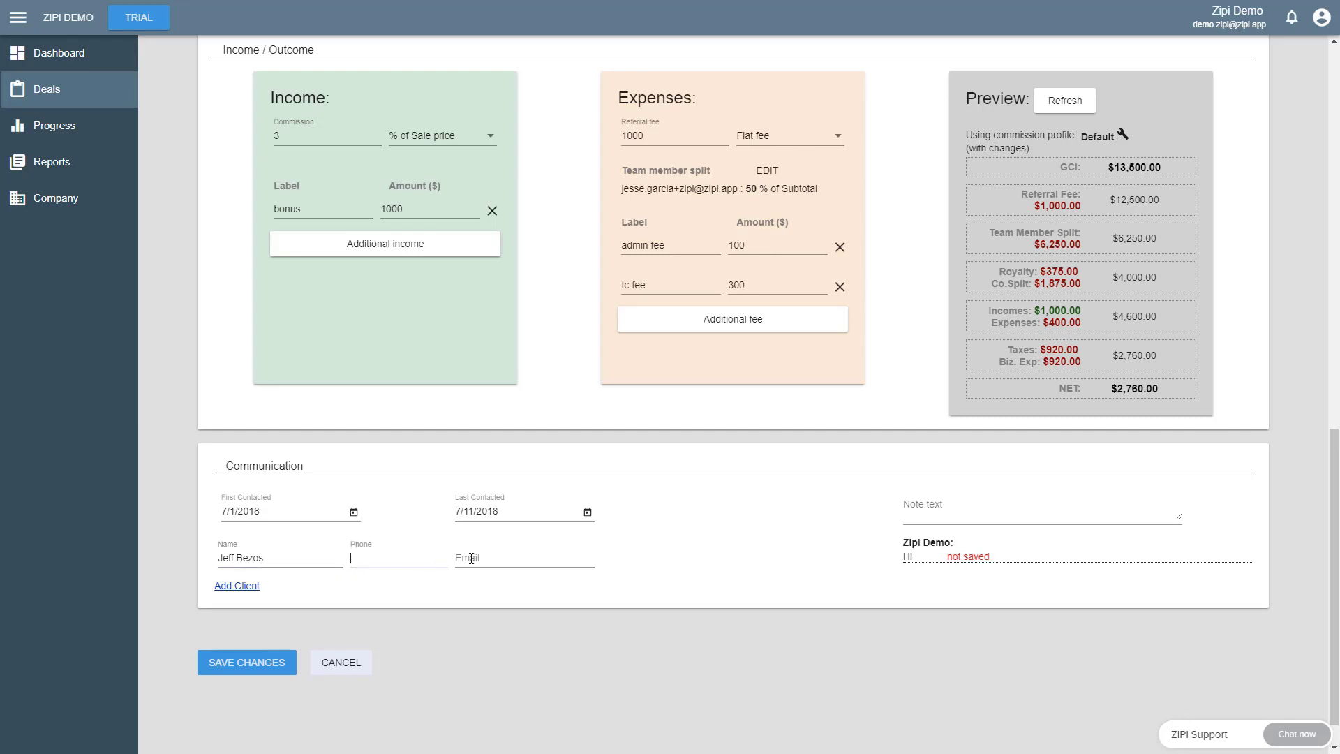
click(251, 669)
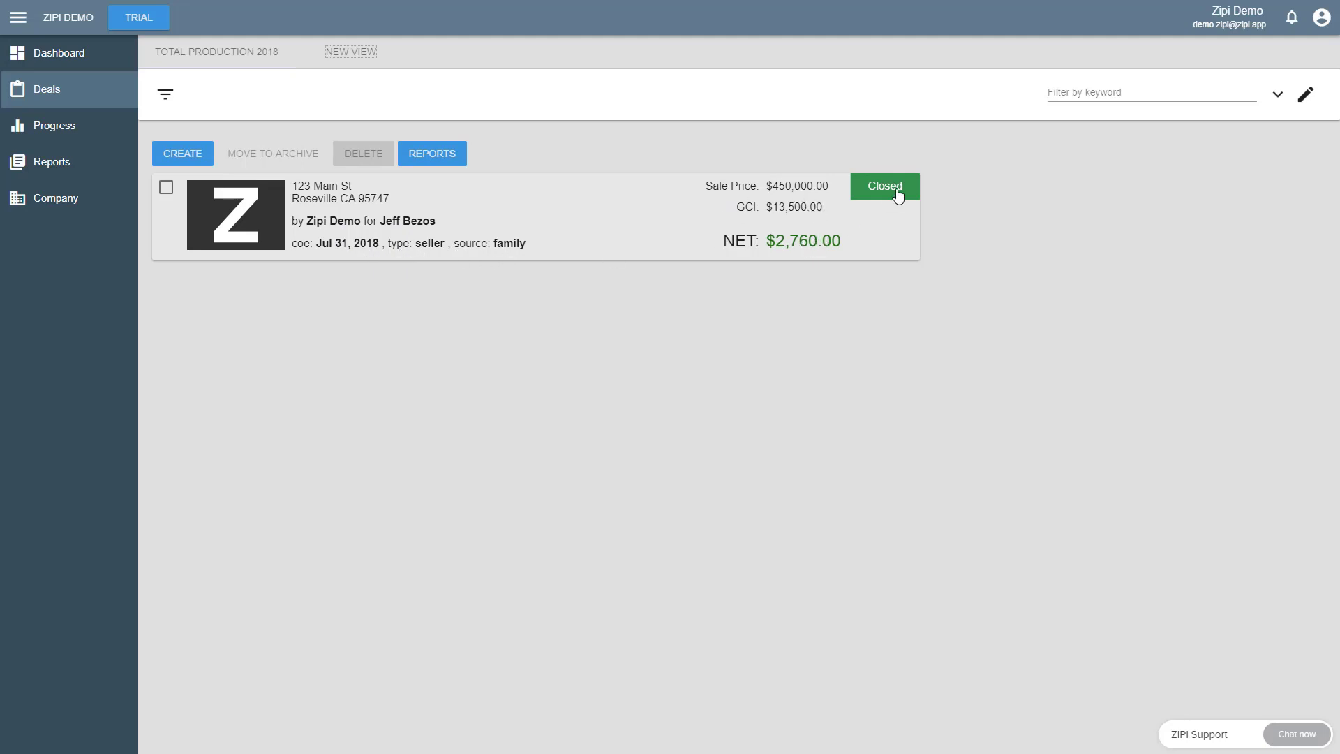
- Open the saved 123 Main St deal and examine the deal owner's income, expenses and commission preview
click(509, 216)
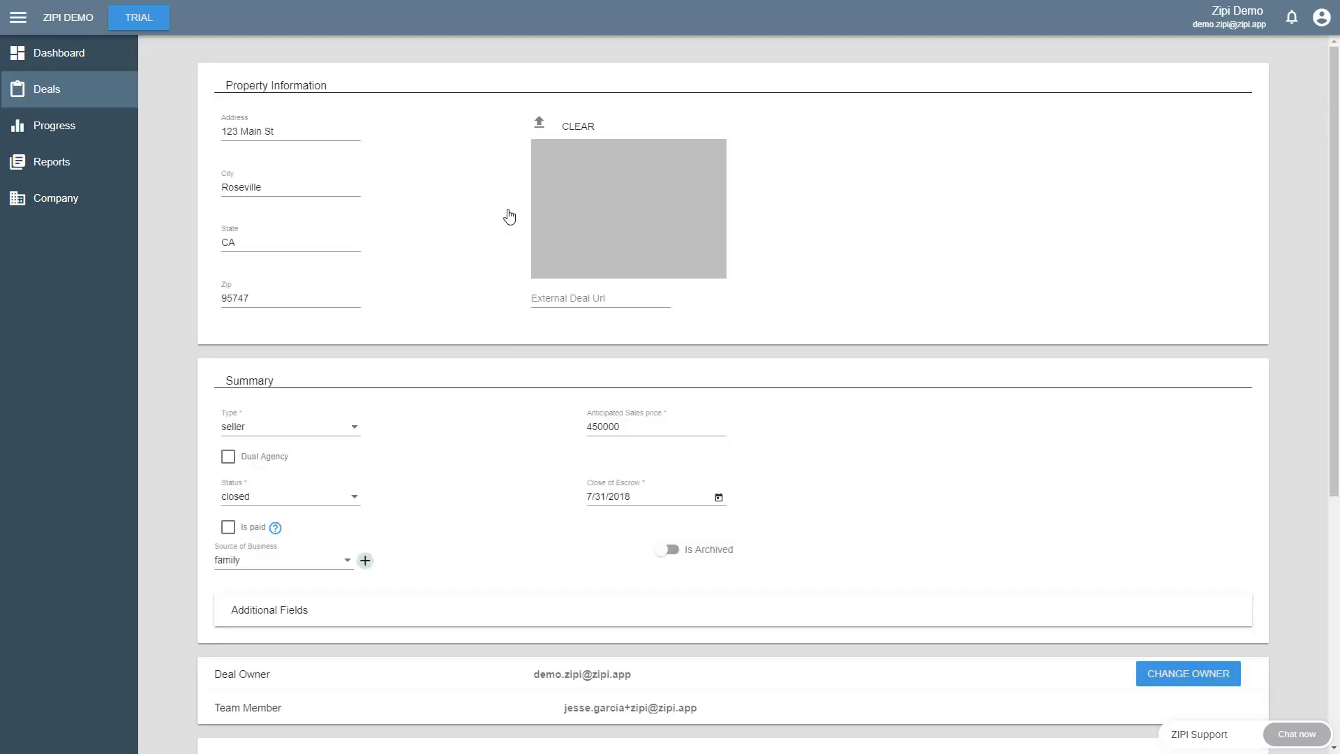
scroll(643, 279, down, 3)
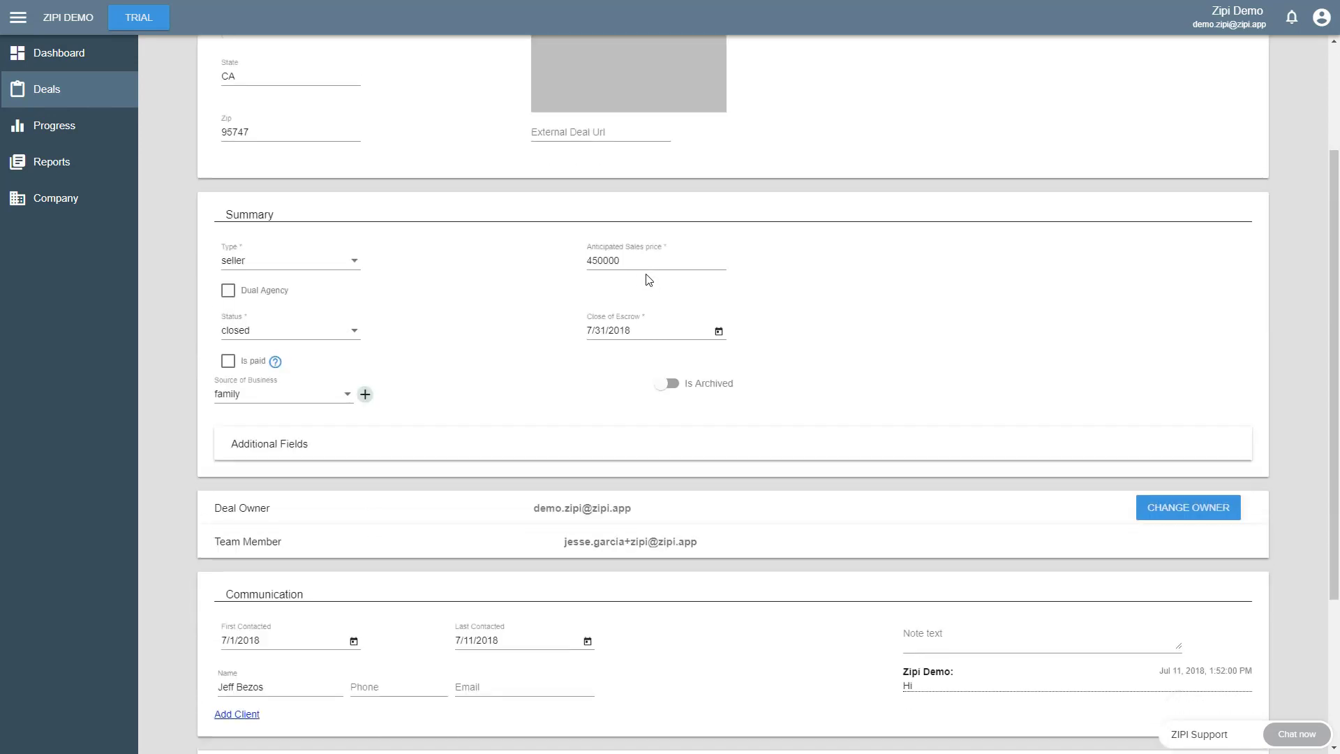
scroll(630, 359, down, 1)
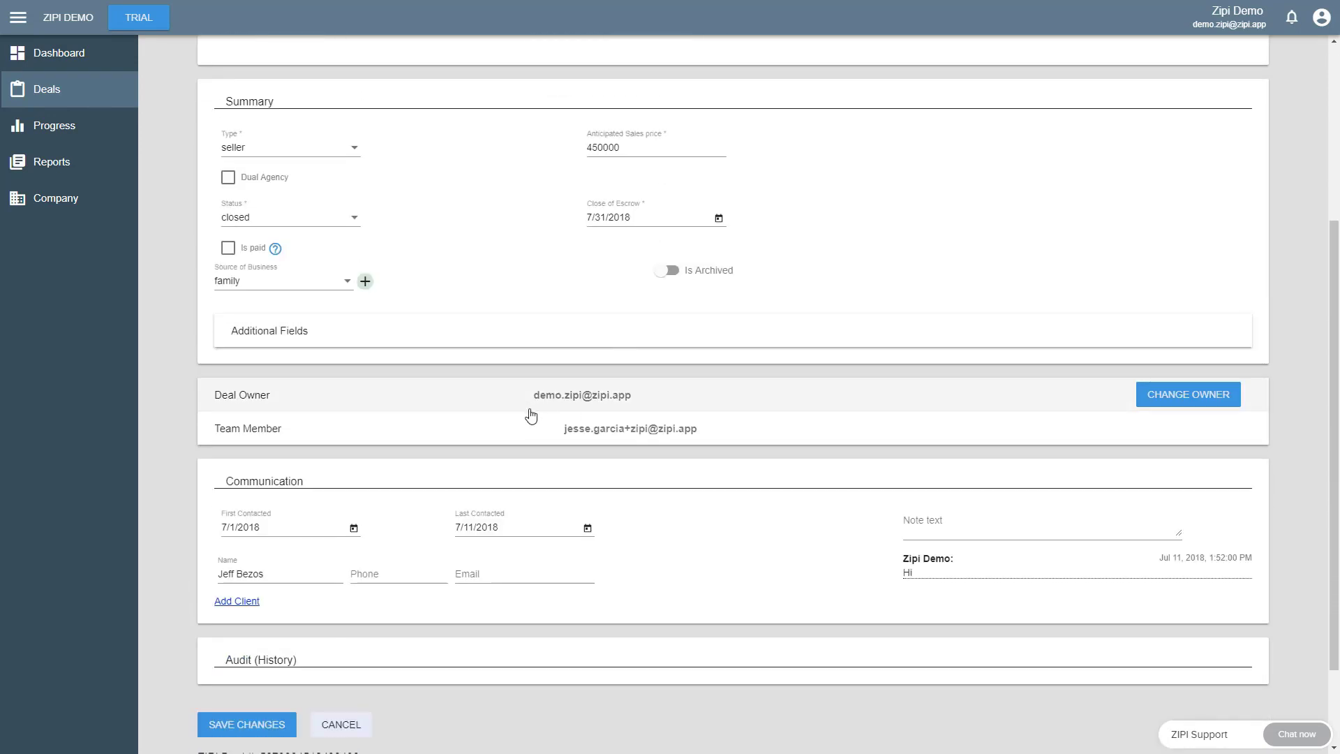
click(423, 395)
scroll(446, 386, down, 3)
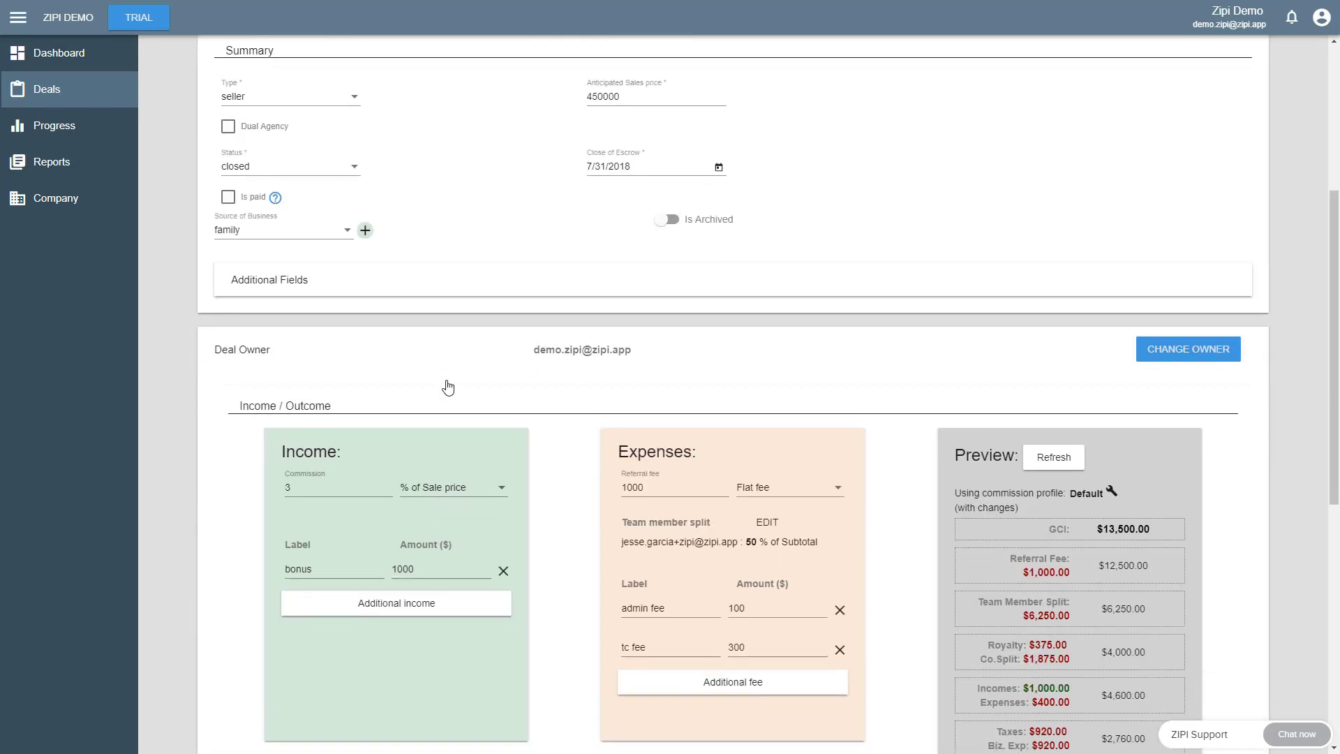
scroll(450, 363, down, 3)
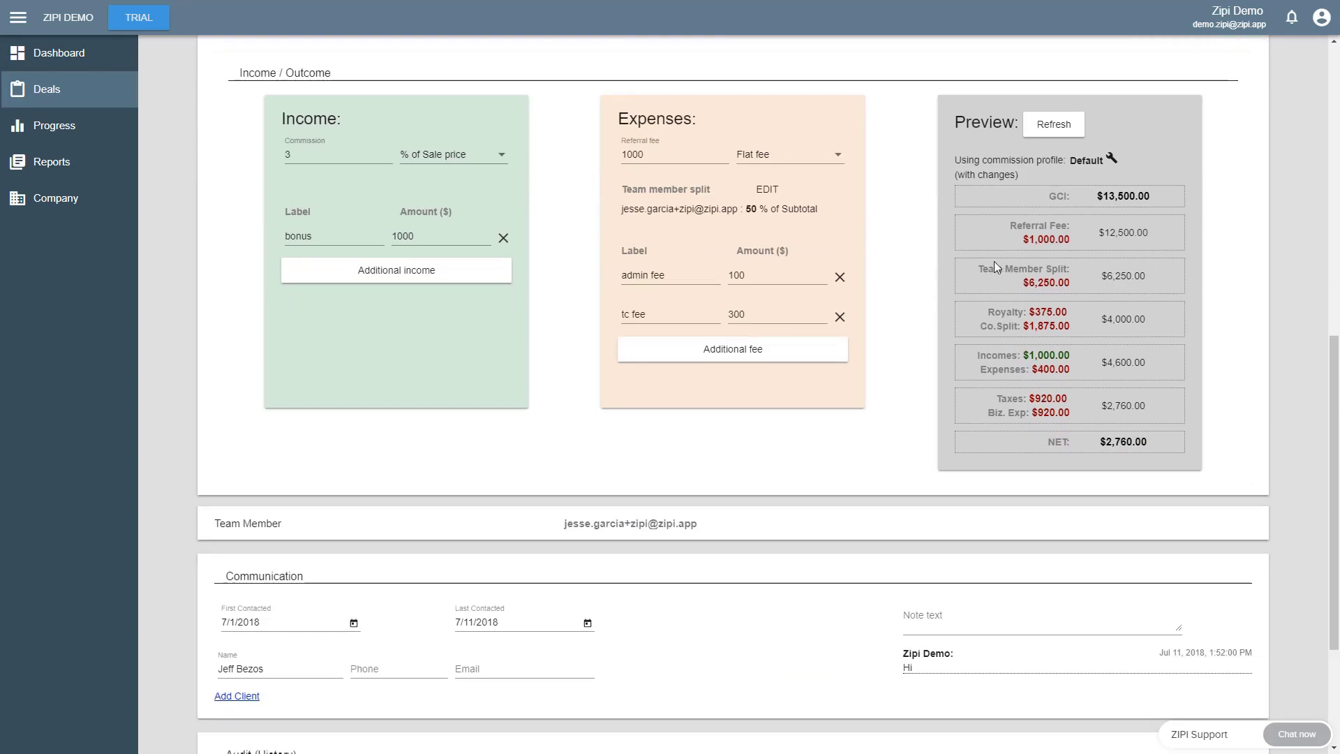
scroll(985, 326, up, 1)
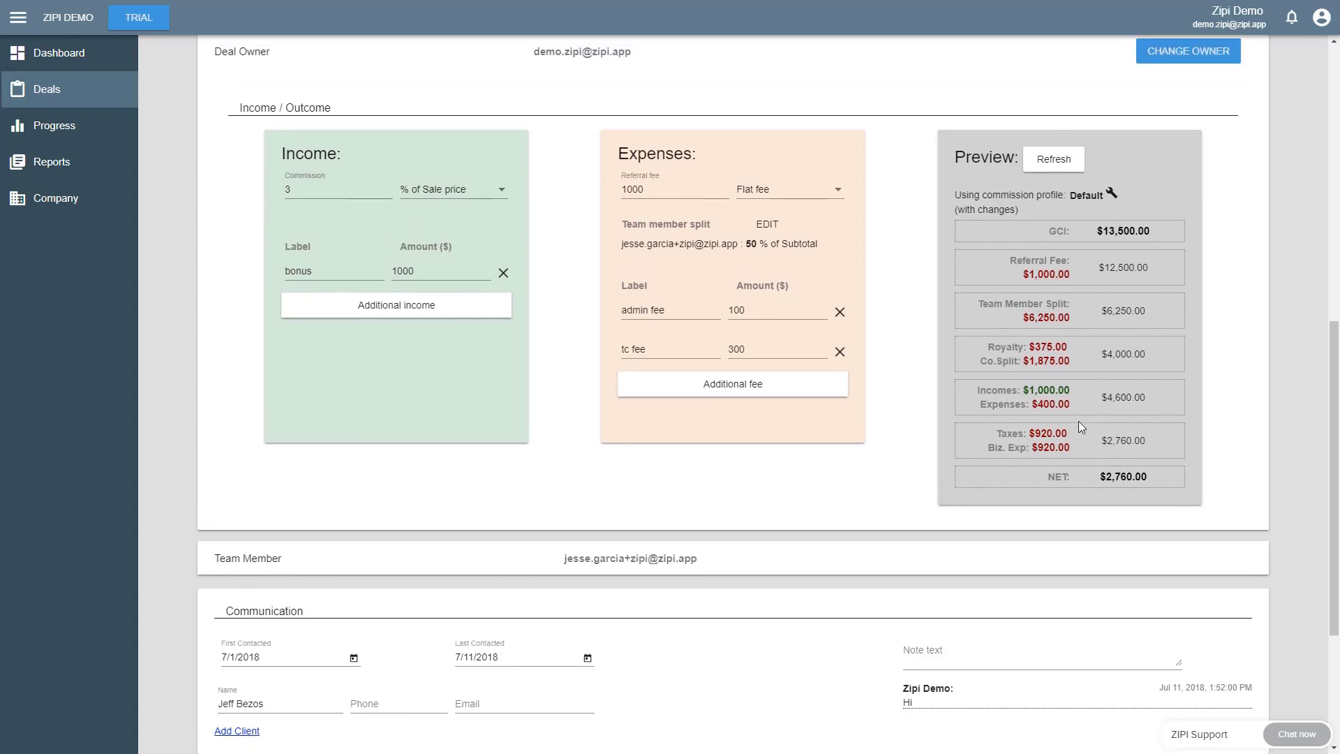
drag(1105, 397, 1173, 405)
click(935, 409)
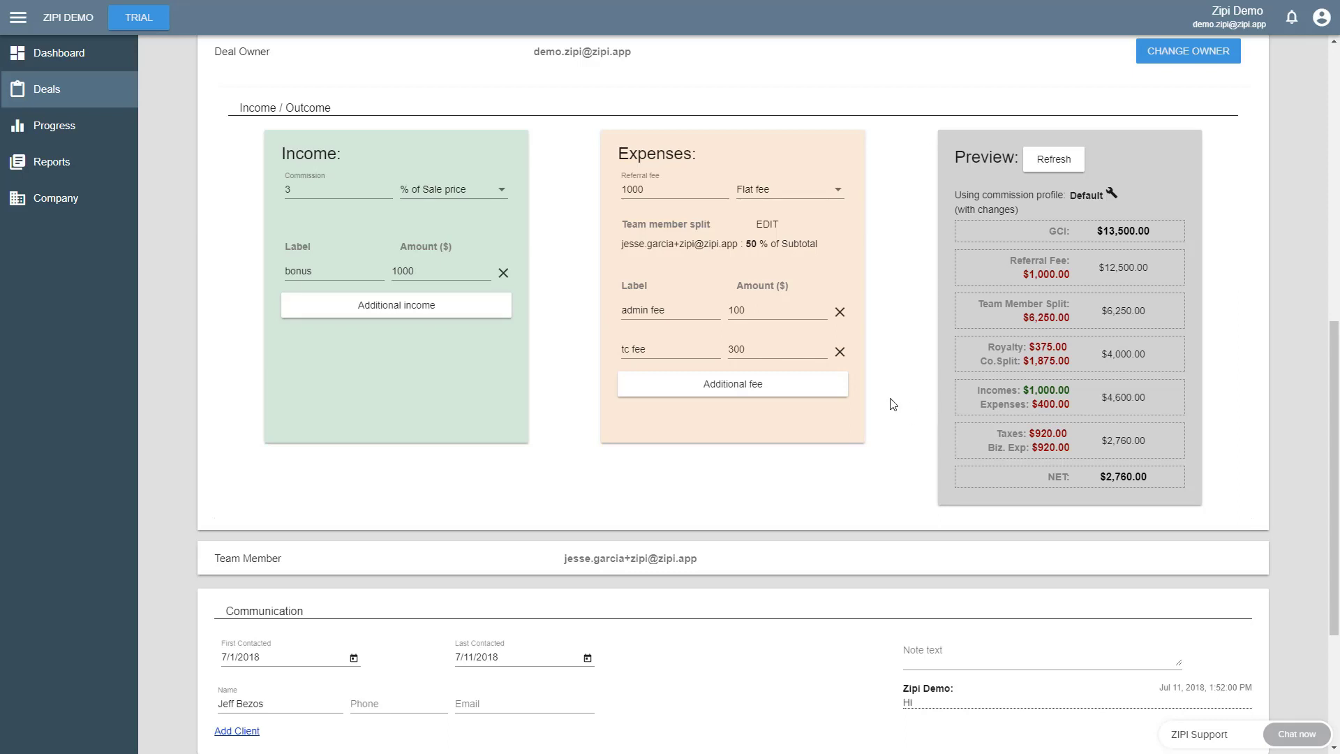
- Set the team member's commission profile to a 70/30 office split and 6% royalty without a tax budget, and refresh the preview
click(737, 565)
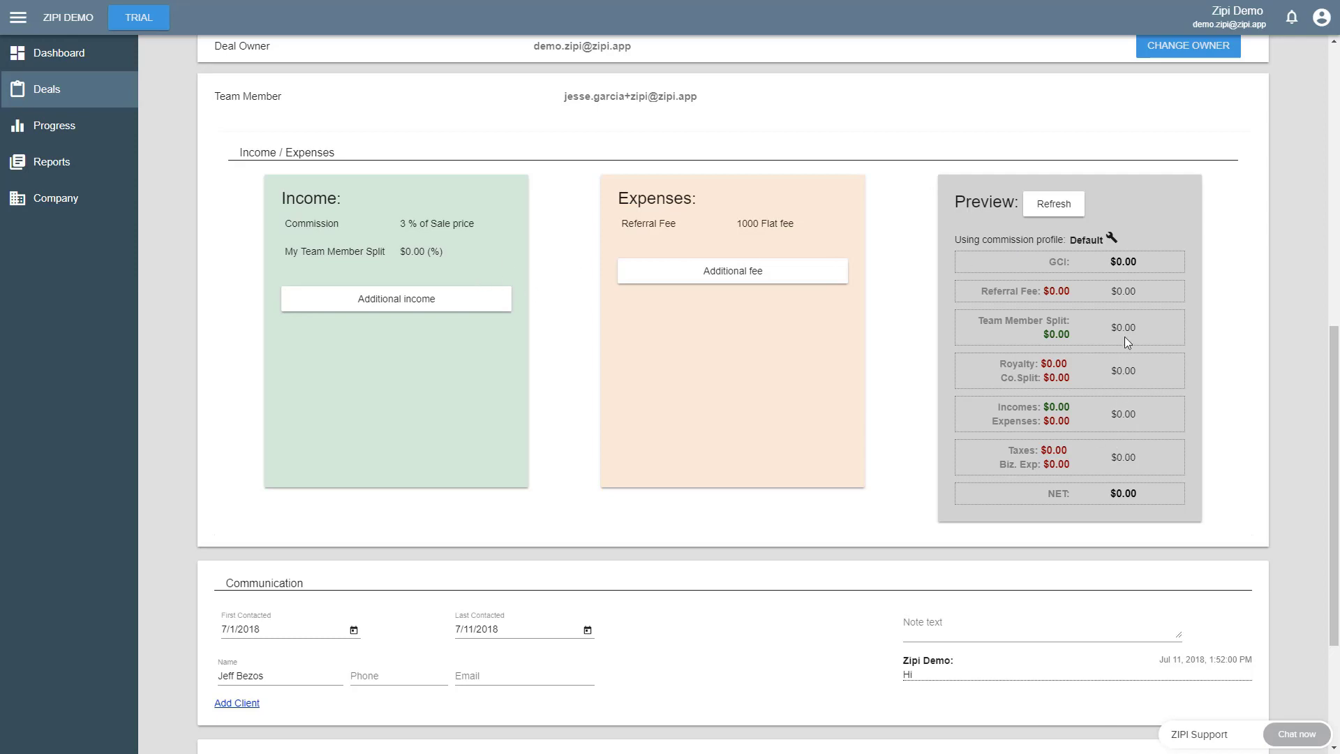
click(1112, 239)
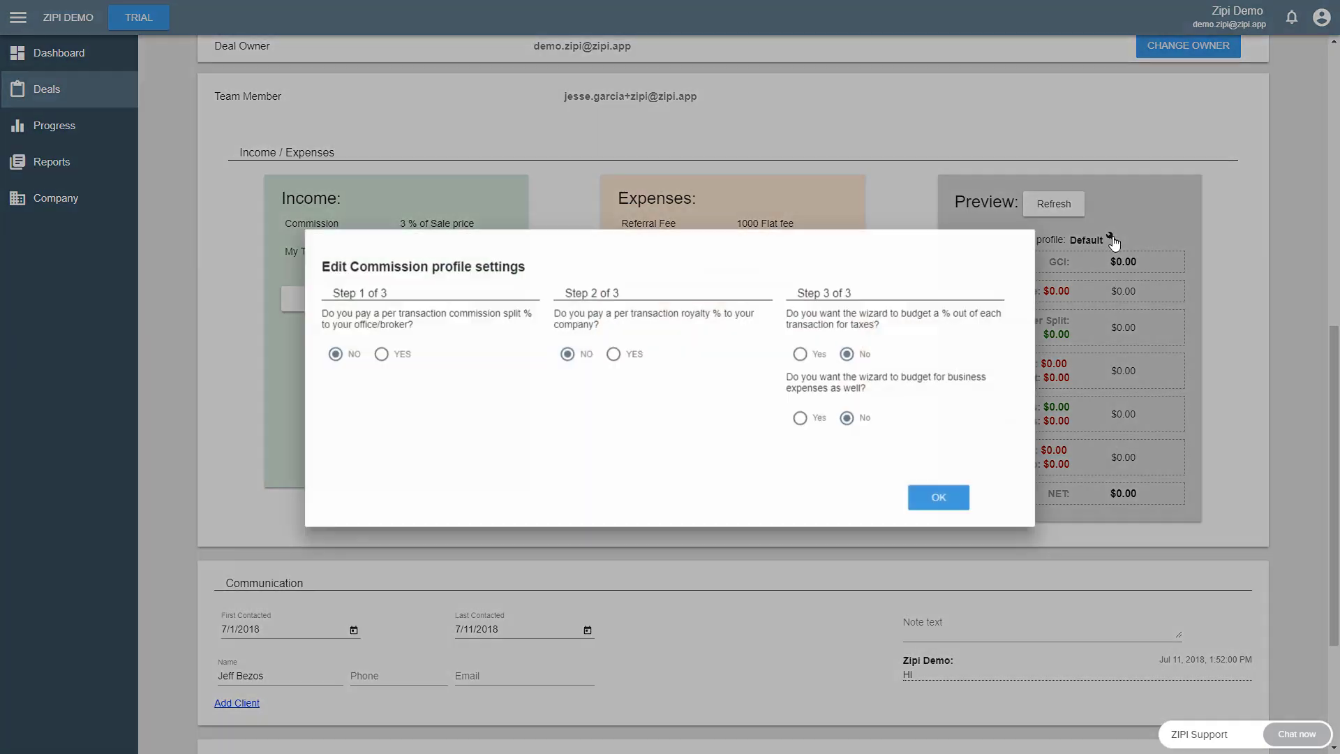
click(382, 353)
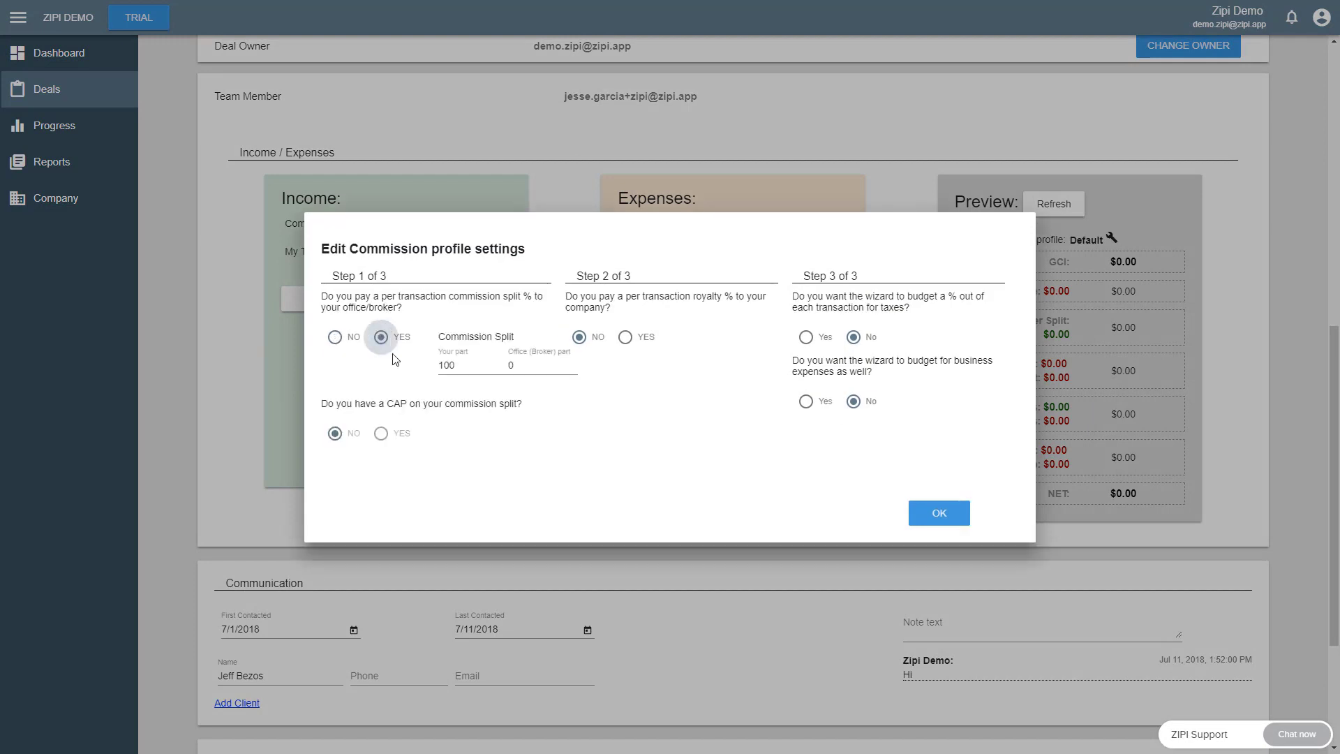
click(624, 353)
drag(462, 349, 435, 350)
text(70)
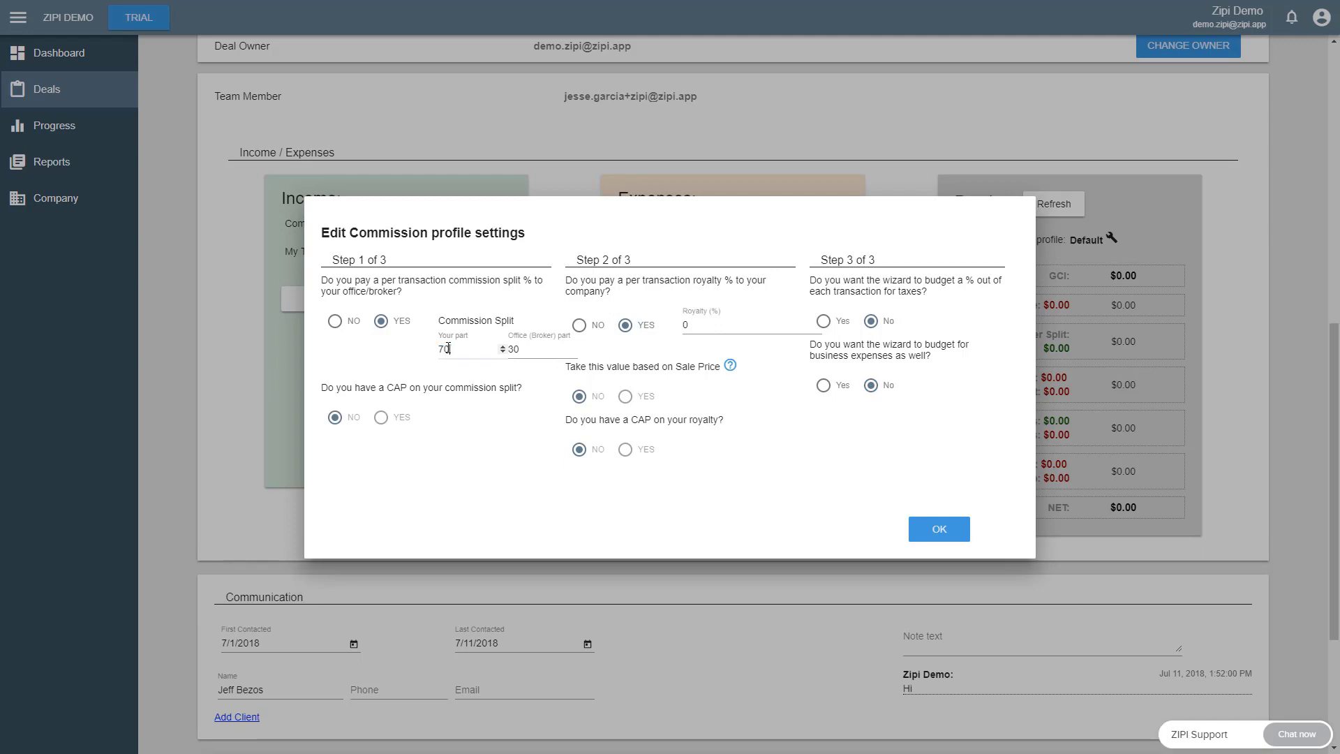
drag(692, 326, 665, 332)
text(6)
click(824, 321)
click(872, 321)
click(940, 529)
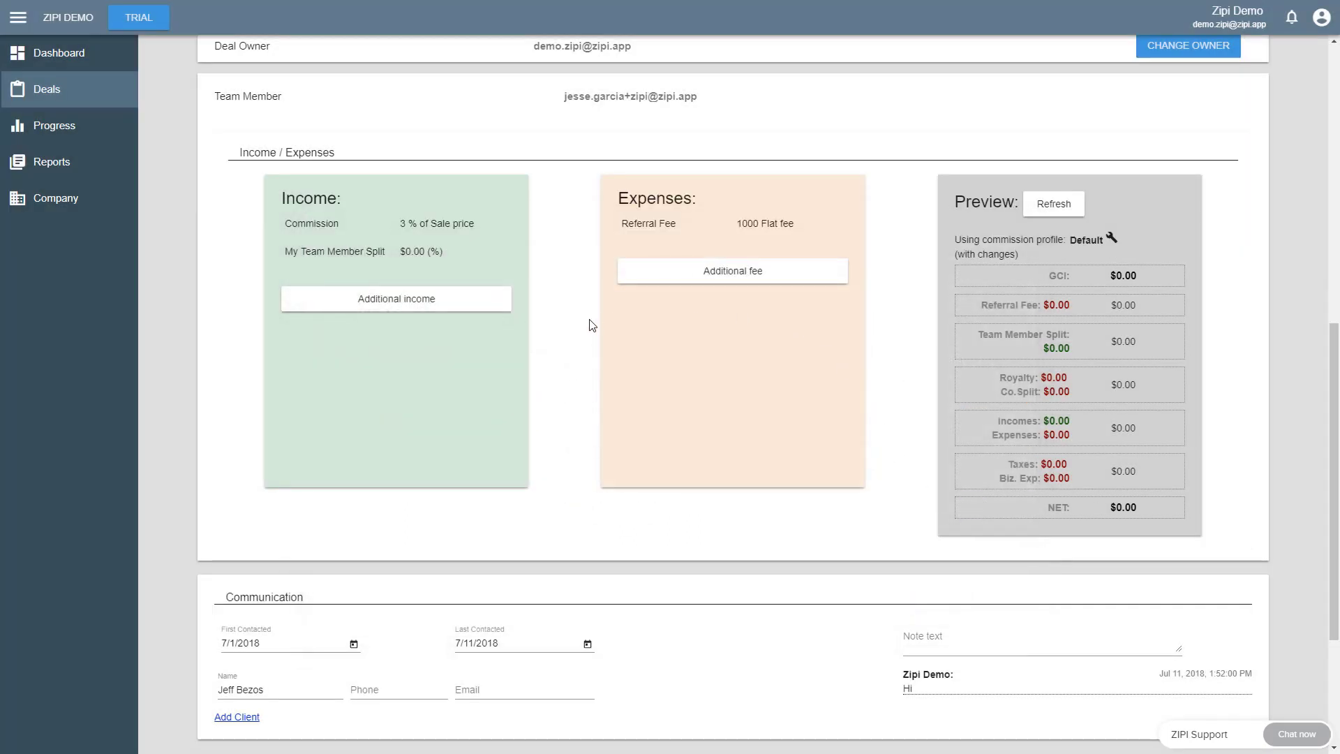
click(1072, 204)
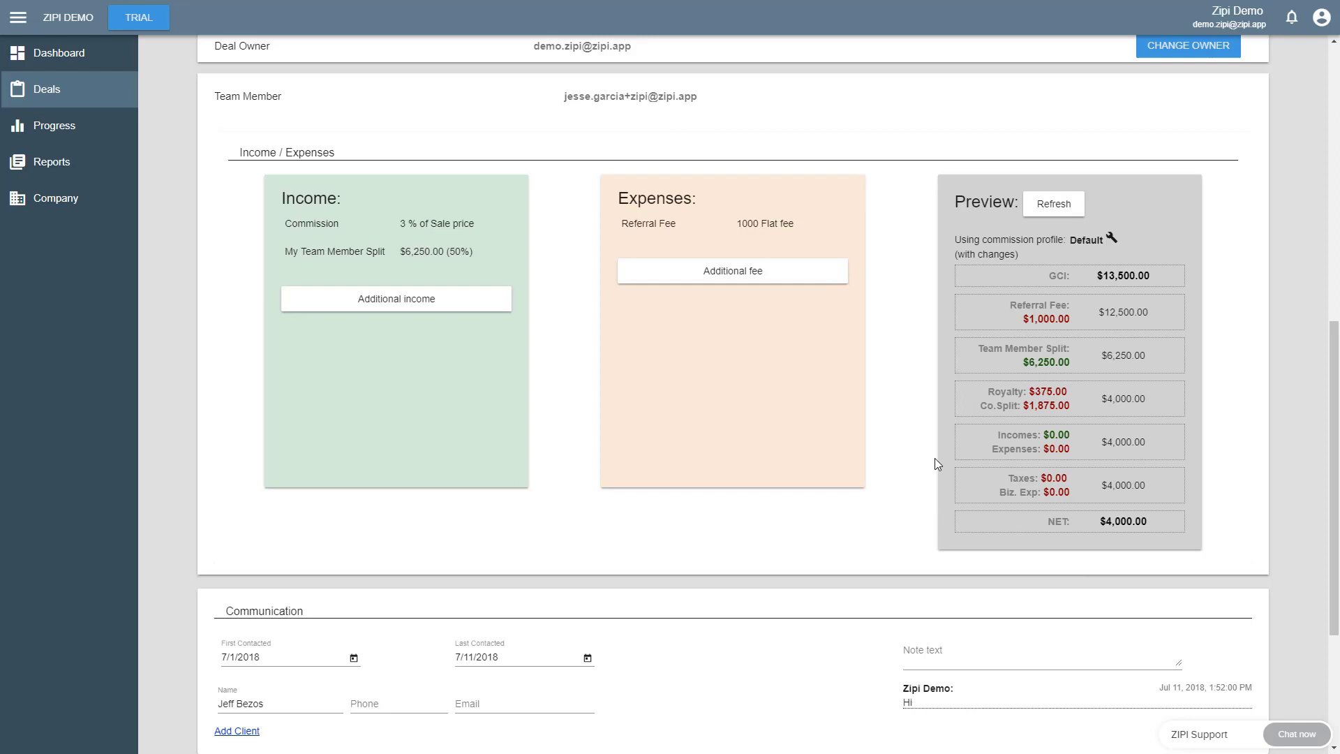
- Examine the deal's audit history, expanding the calculation entries of the team member and the deal owner
scroll(921, 433, up, 2)
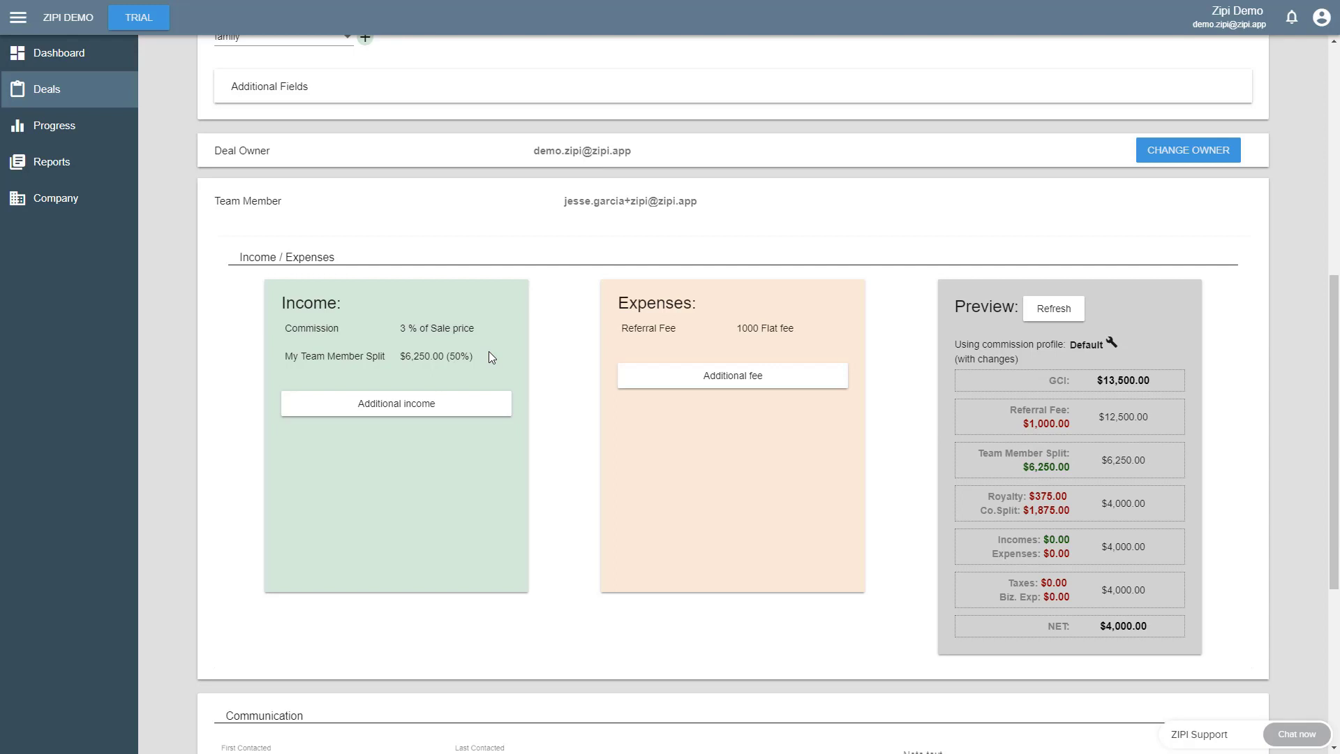
scroll(570, 415, down, 2)
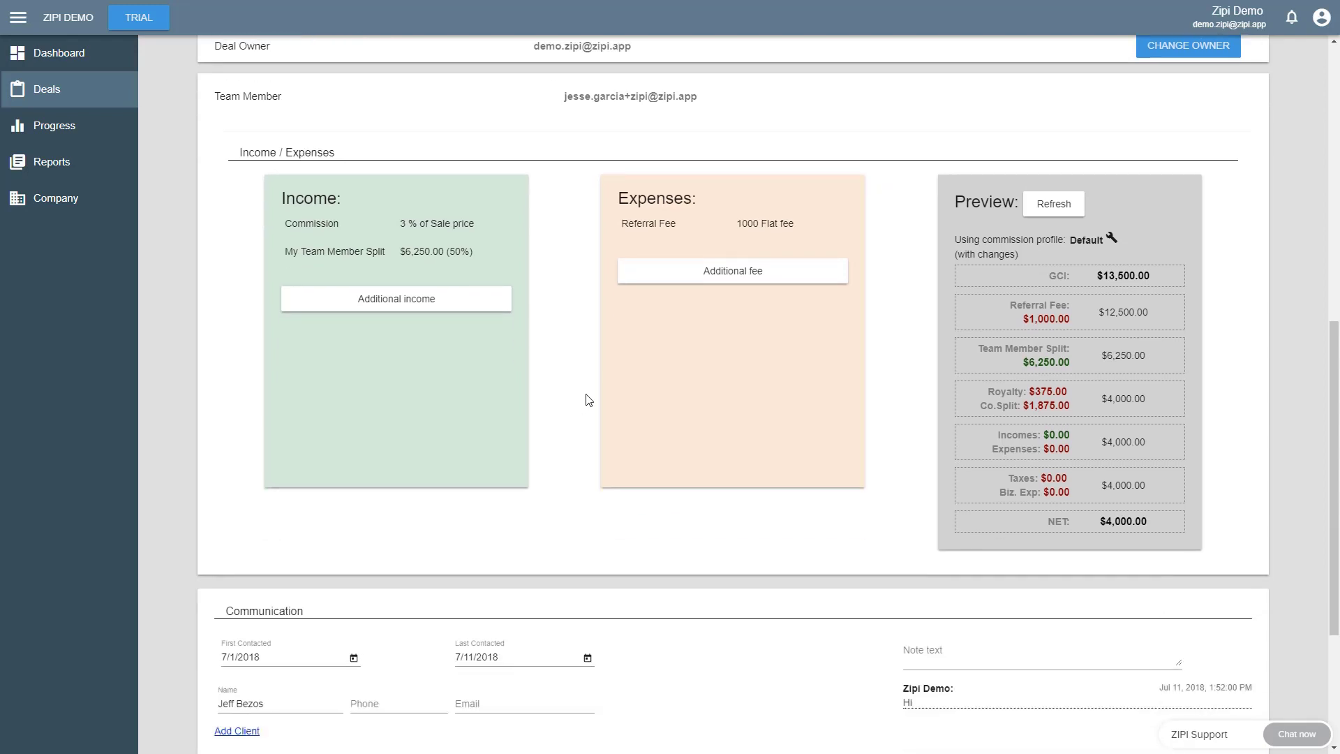
scroll(588, 400, down, 1)
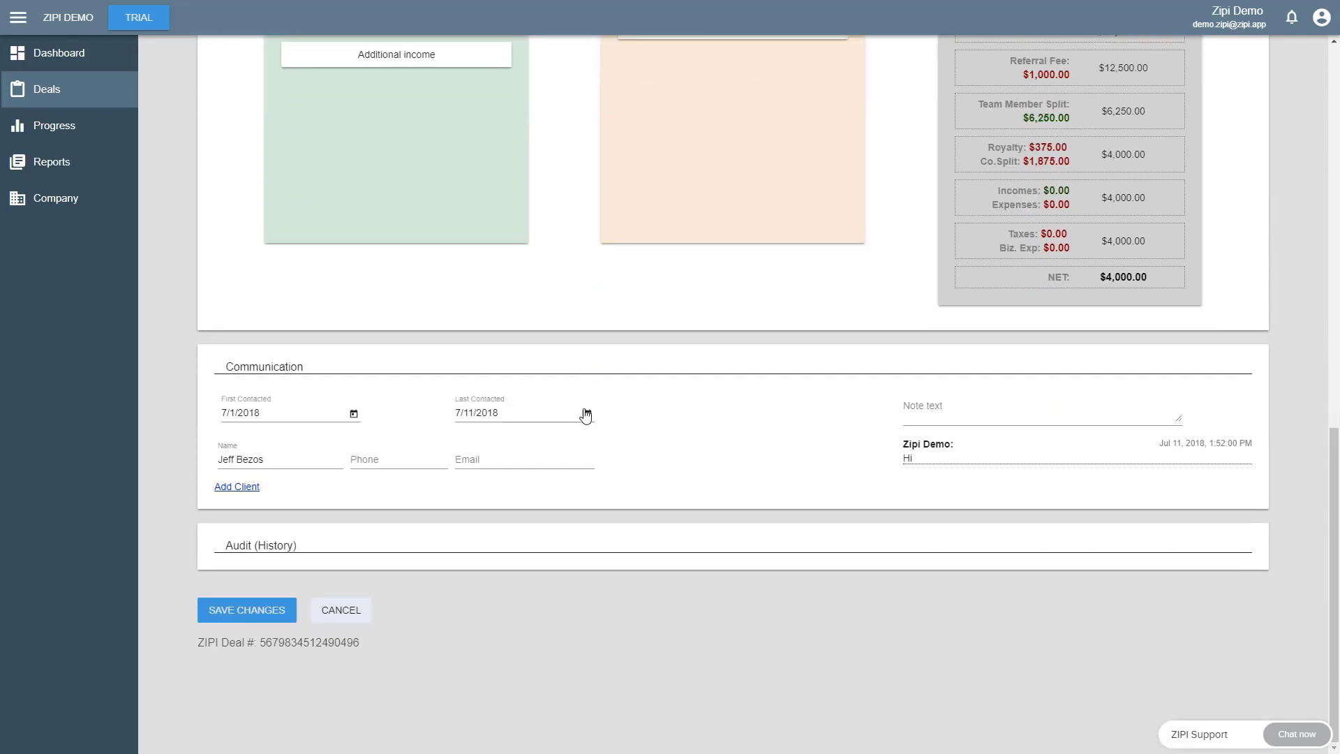
click(508, 552)
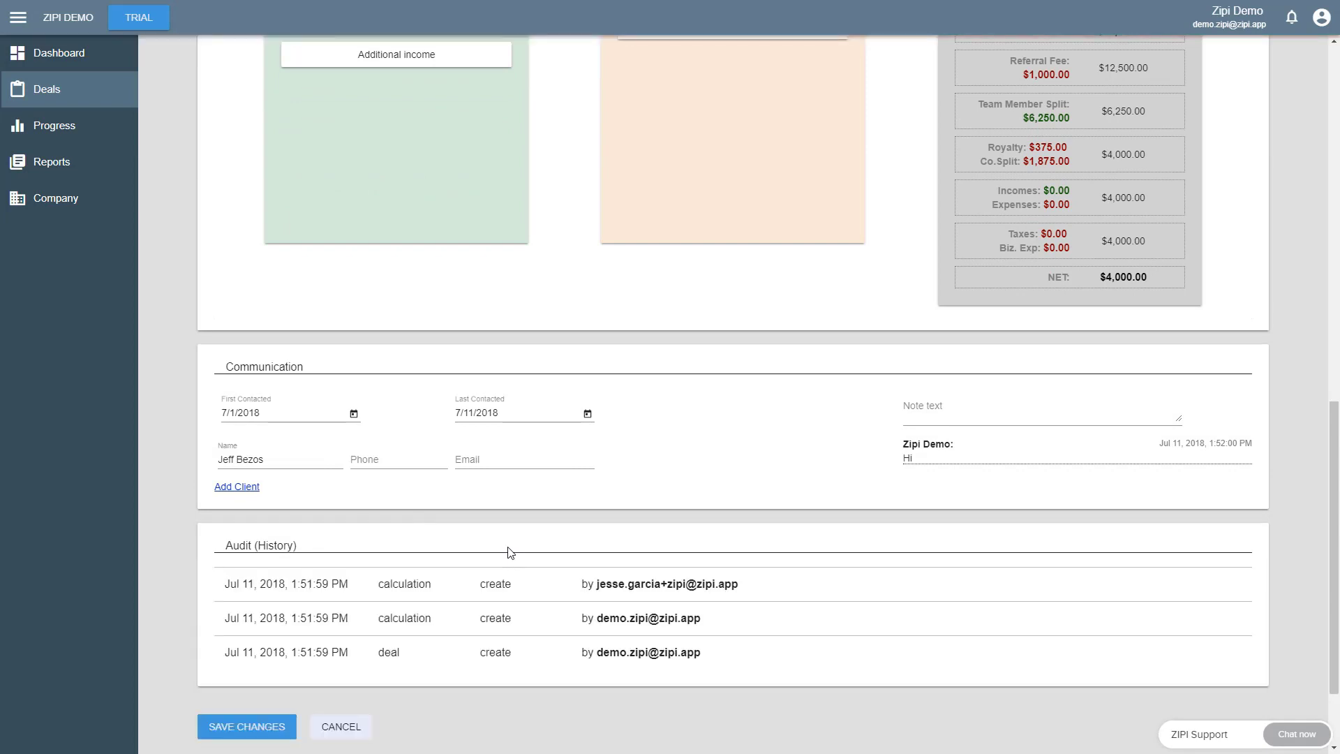
scroll(619, 546, down, 2)
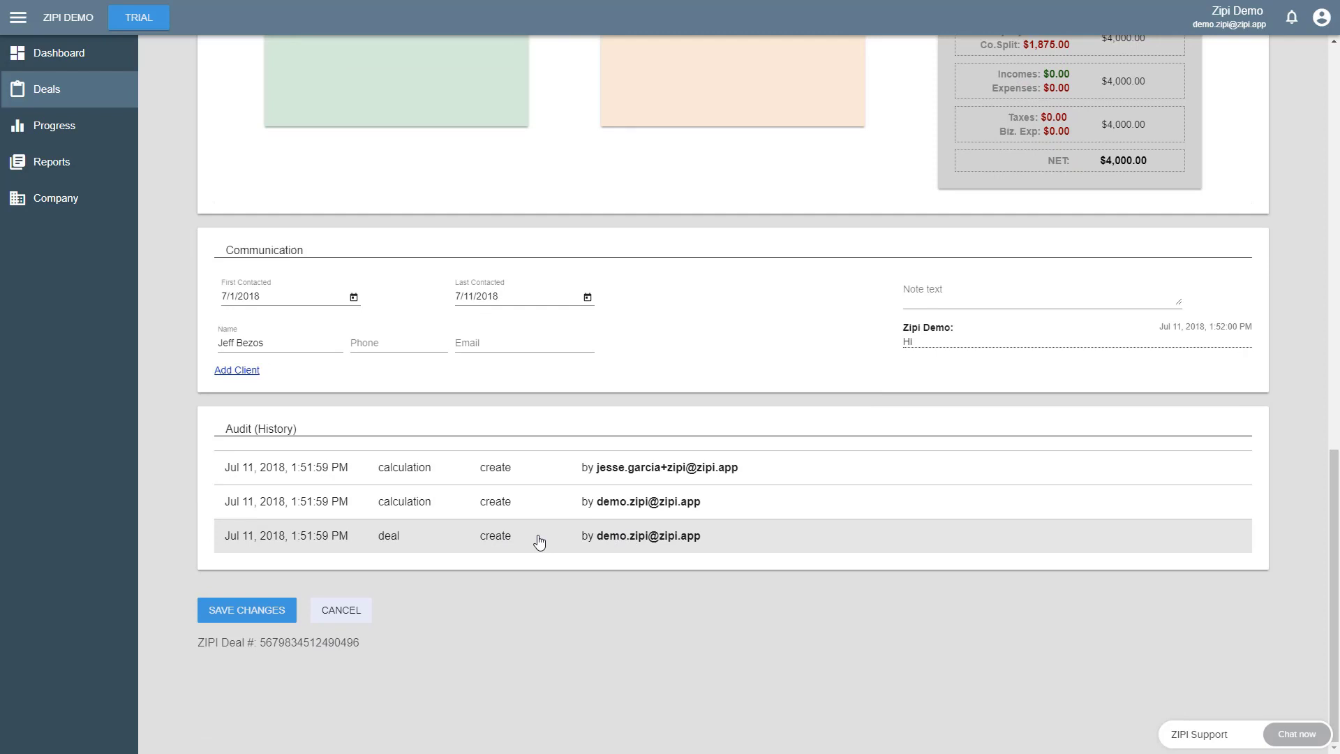
click(573, 476)
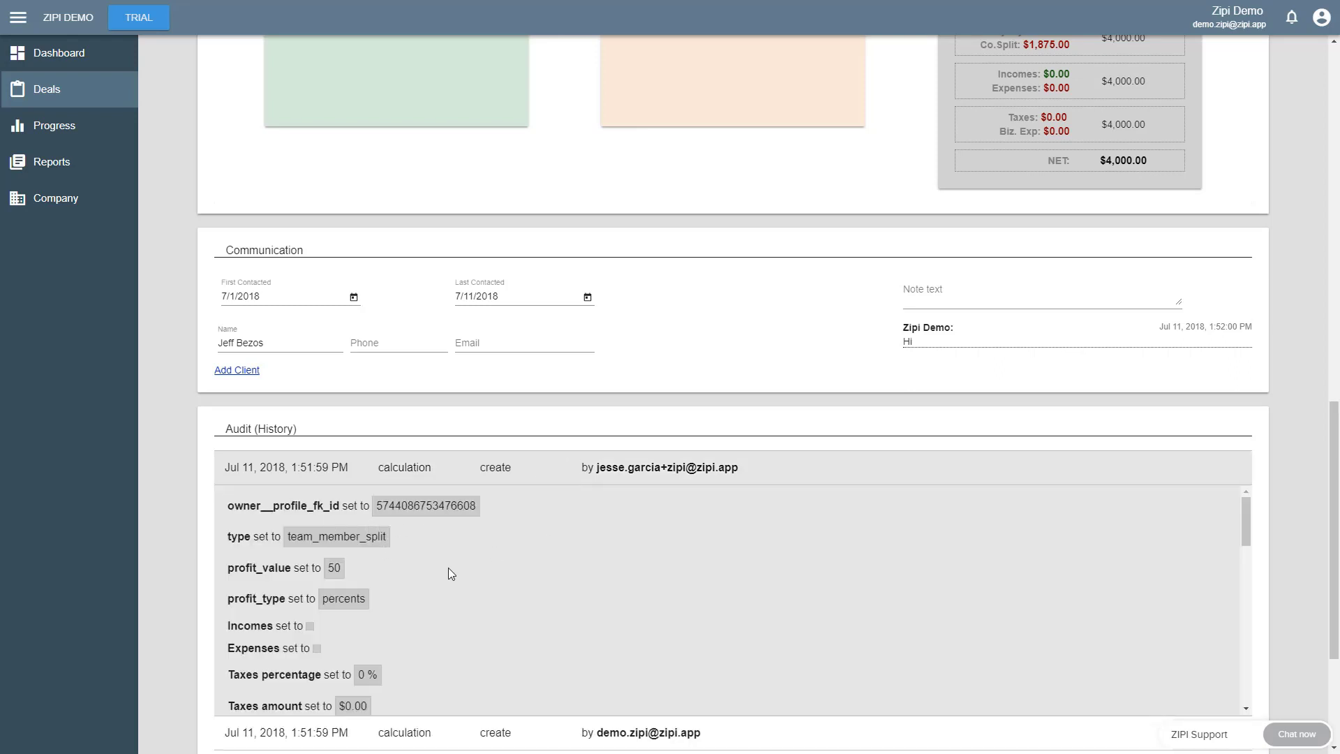
scroll(413, 581, down, 10)
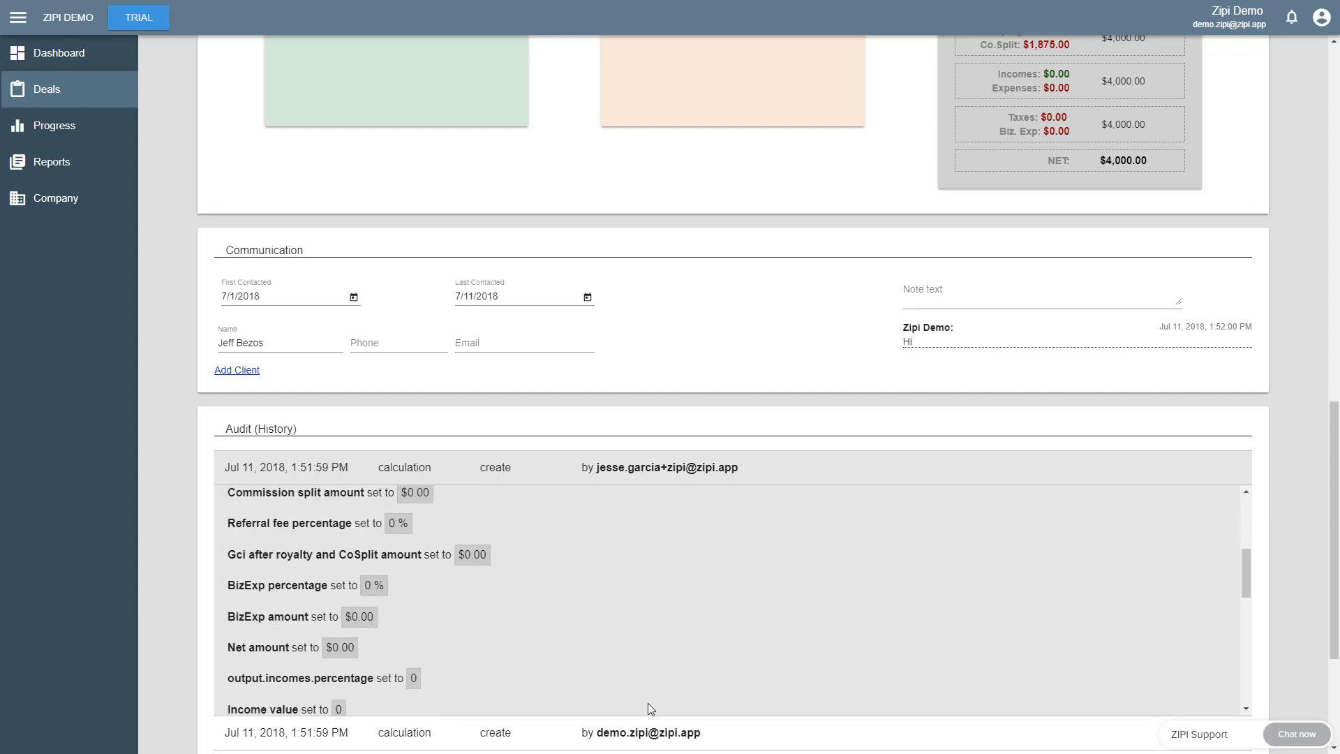
scroll(714, 621, down, 8)
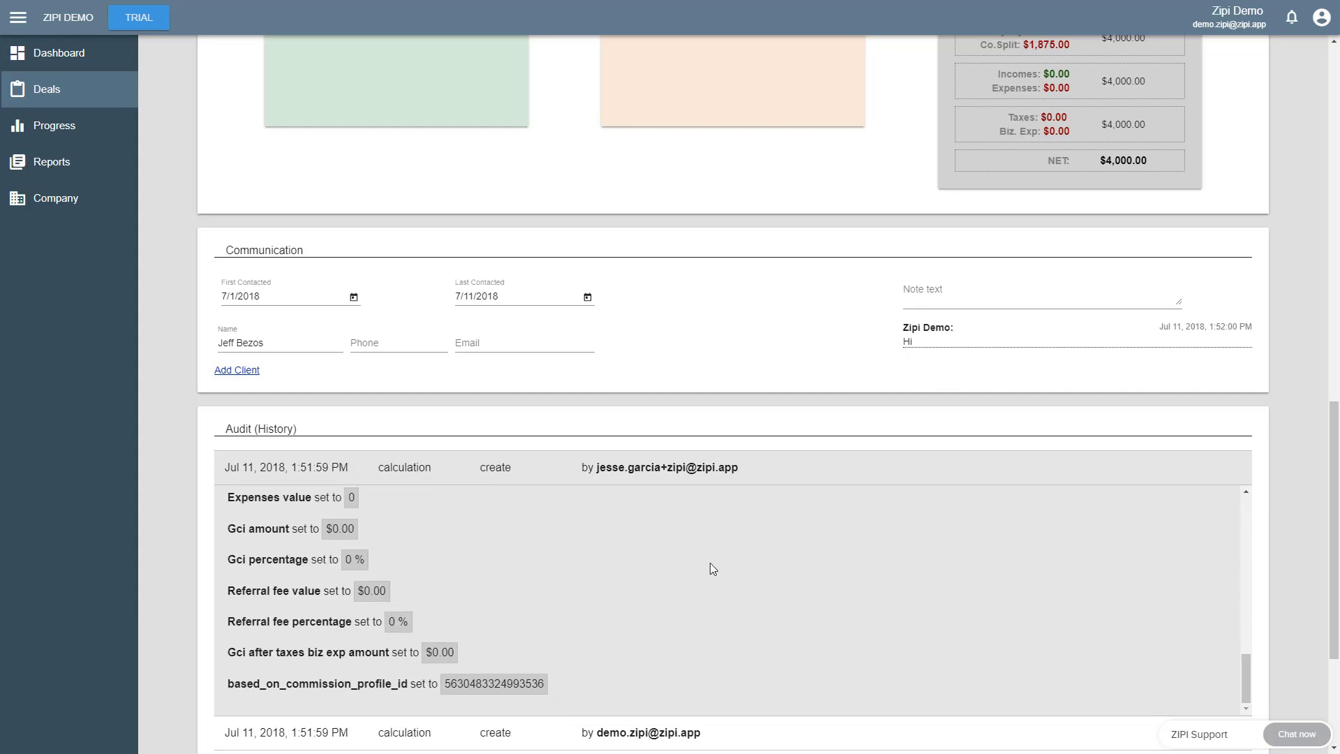
scroll(684, 676, down, 3)
click(632, 510)
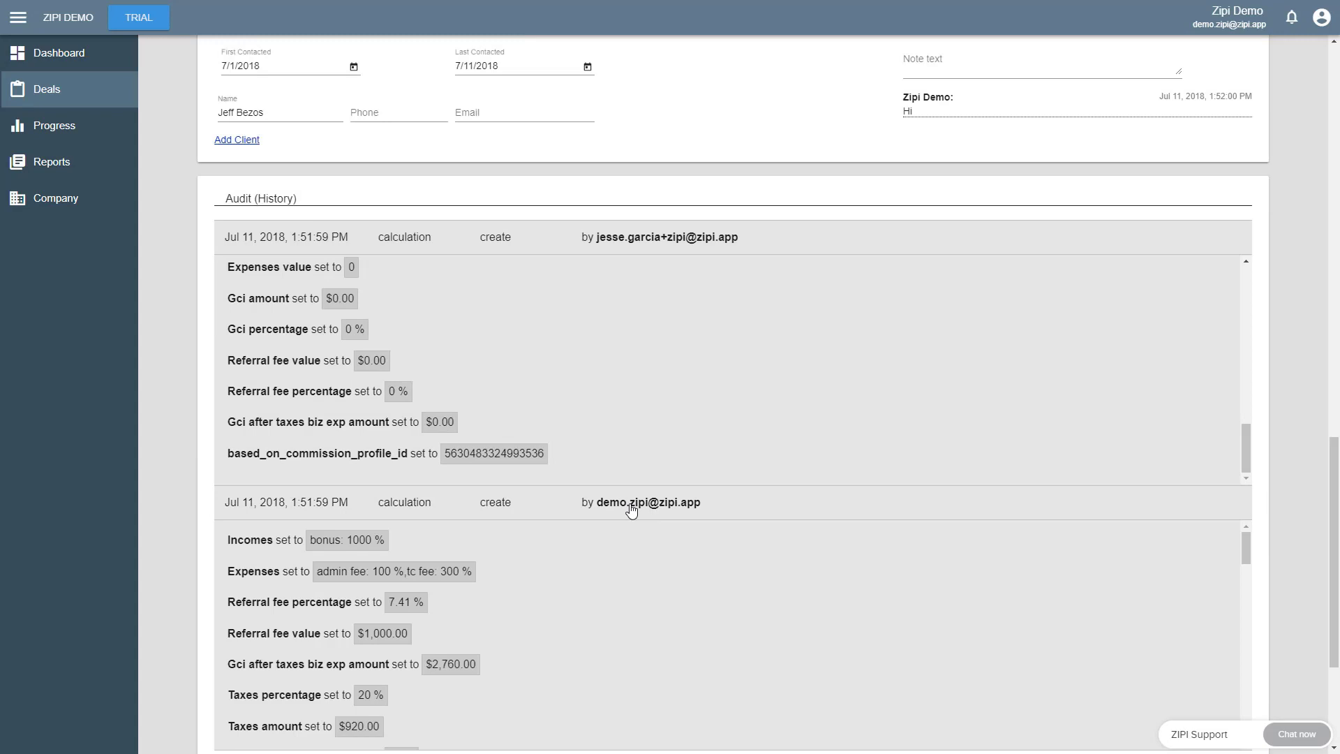
scroll(633, 526, down, 3)
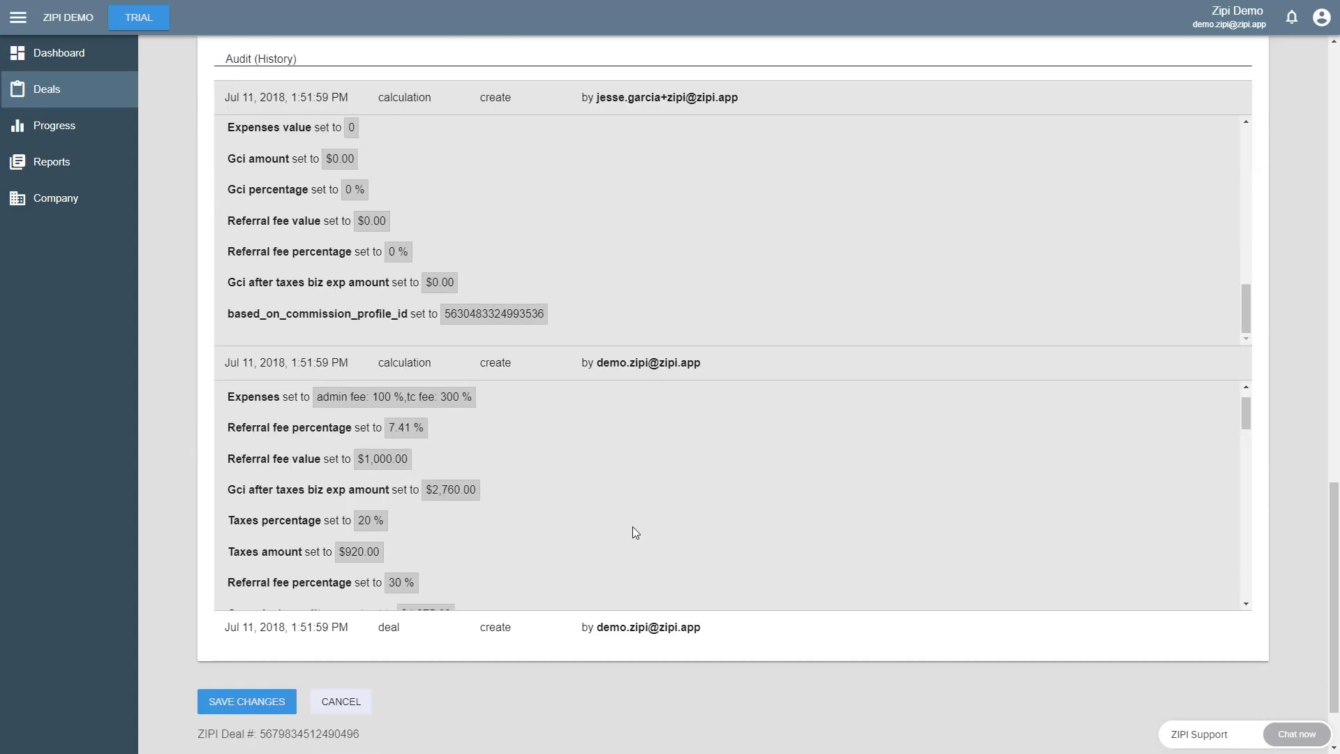
scroll(633, 533, down, 3)
scroll(632, 527, up, 3)
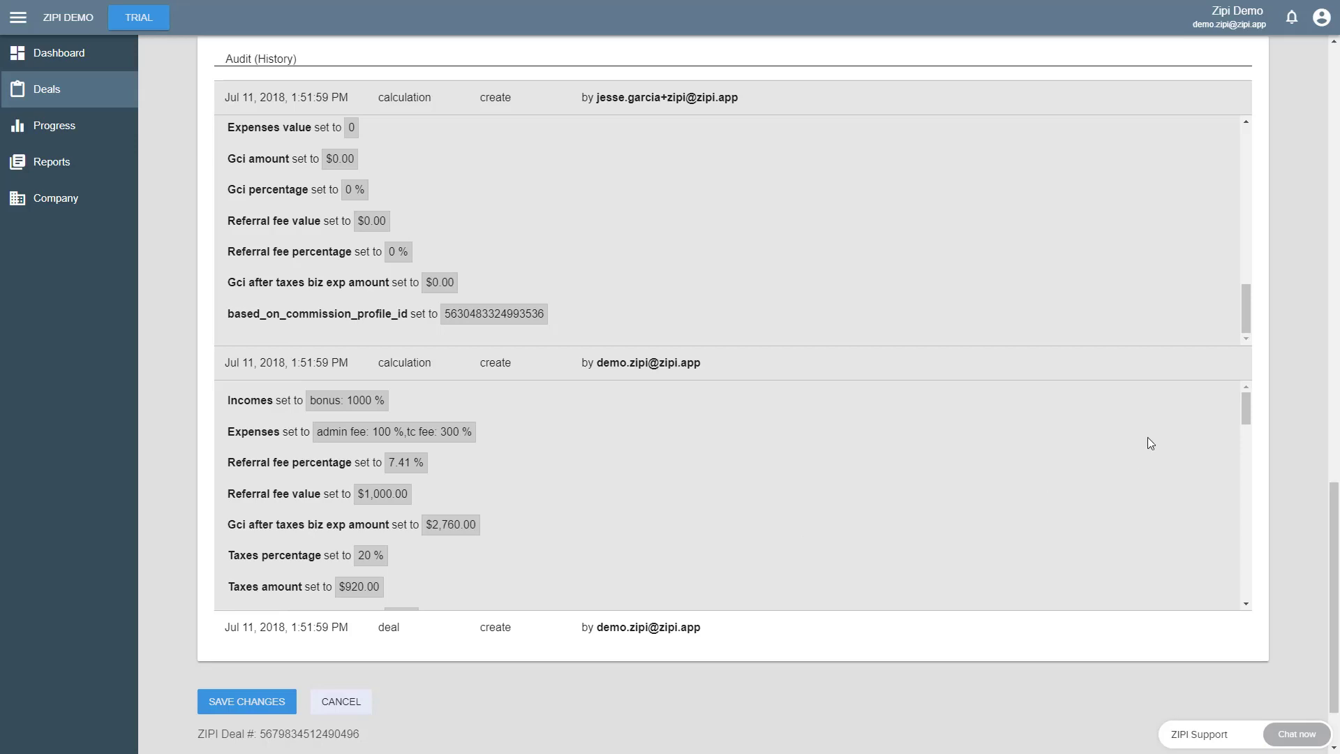
scroll(1289, 413, up, 15)
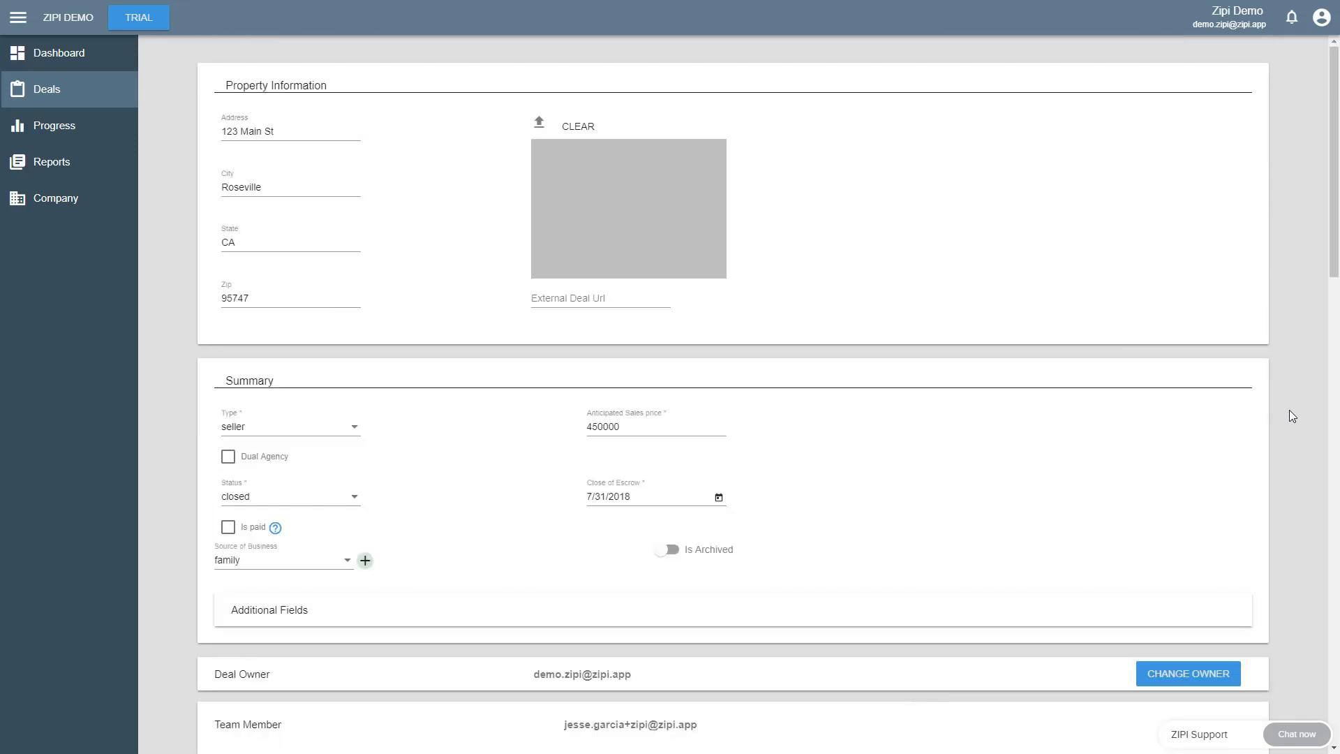
scroll(1289, 411, down, 5)
scroll(1290, 408, up, 5)
- Create a new deals report named "YTD 2018 CLOSED"
click(58, 97)
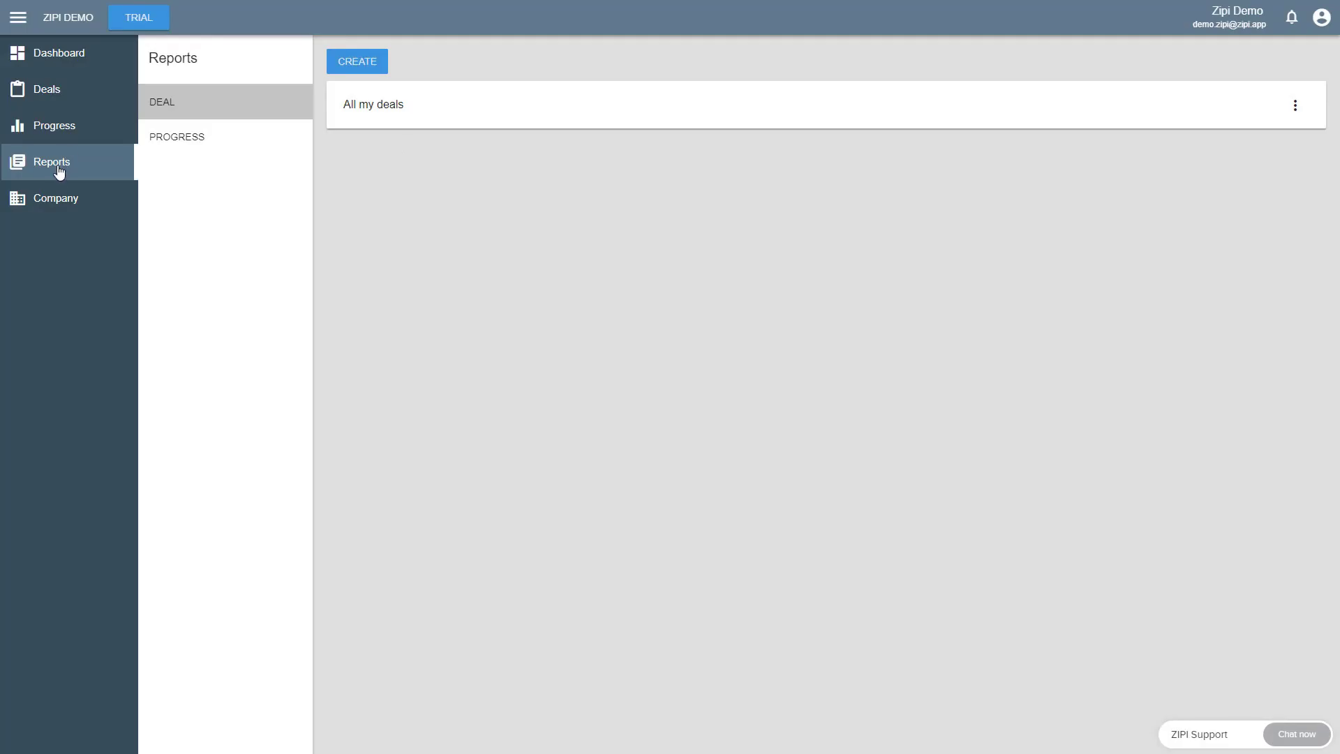
click(358, 65)
click(512, 99)
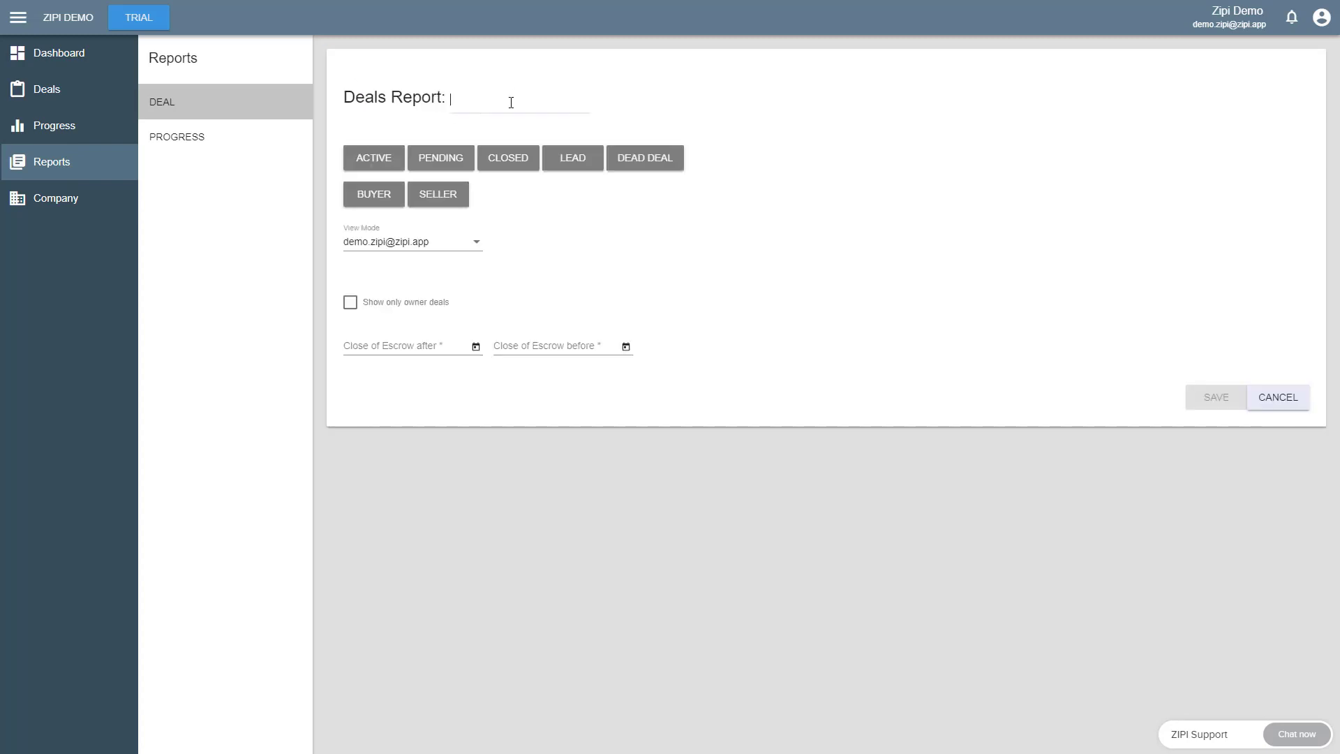
text(YTD 2018 CLosed)
key(BackSpace)
key(BackSpace)
key(BackSpace)
key(BackSpace)
key(BackSpace)
text(LOSED)
- Filter the report to closed deals covering both buyer and seller sides
click(518, 167)
click(447, 200)
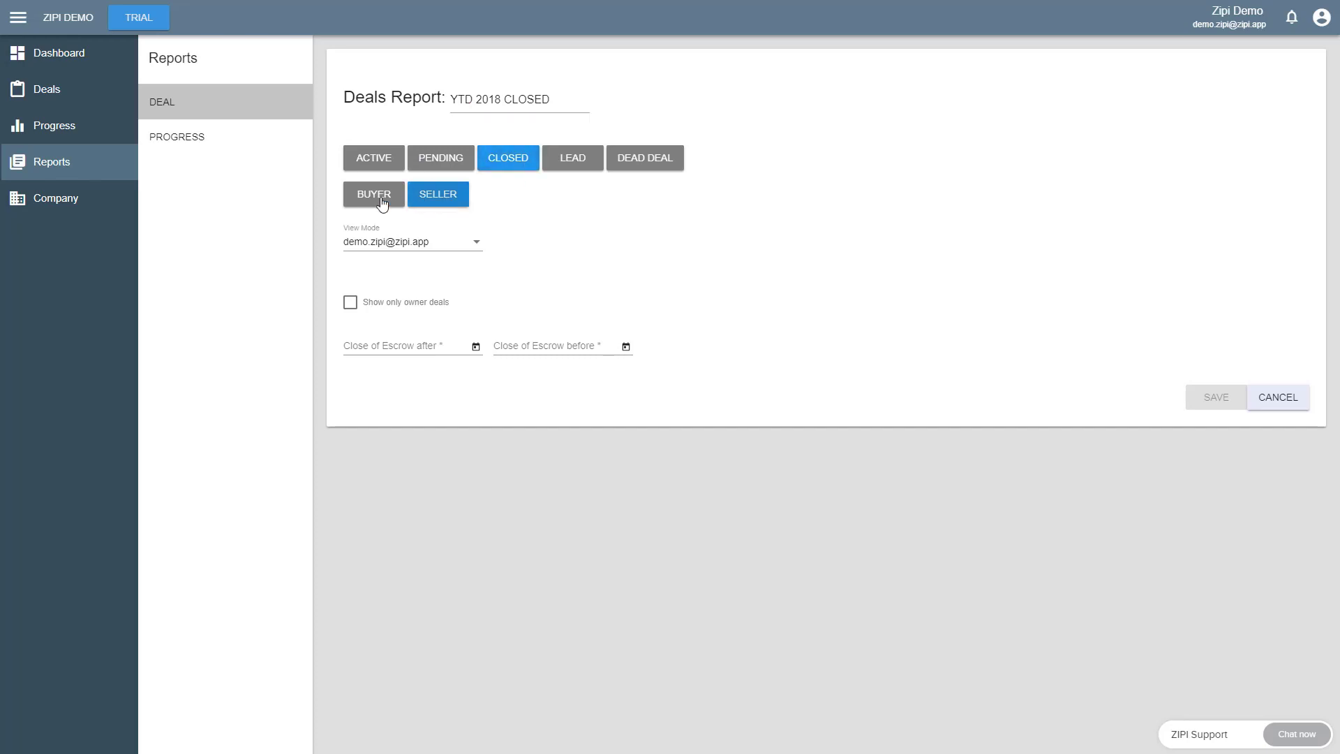
click(381, 198)
click(392, 241)
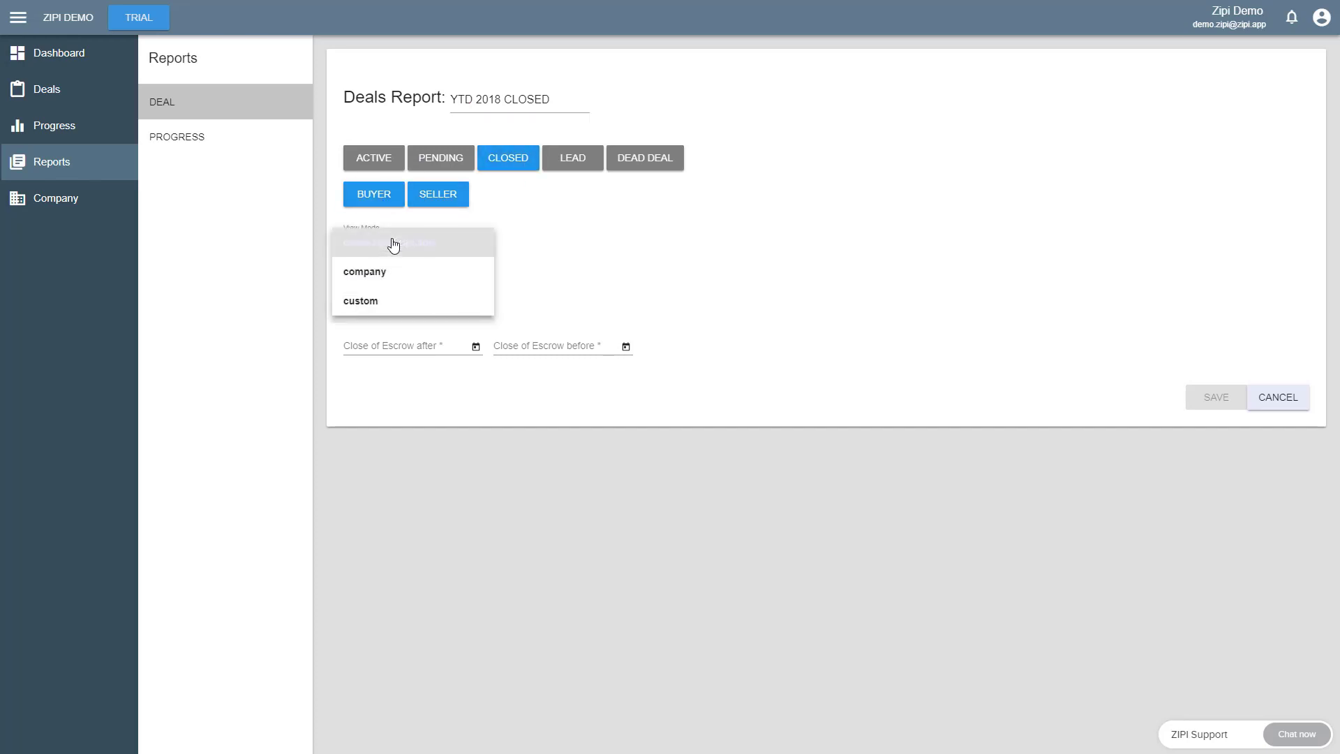
click(576, 263)
- Set the close of escrow range from 1/1/2018 to 12/31/2018 and save the report
click(475, 346)
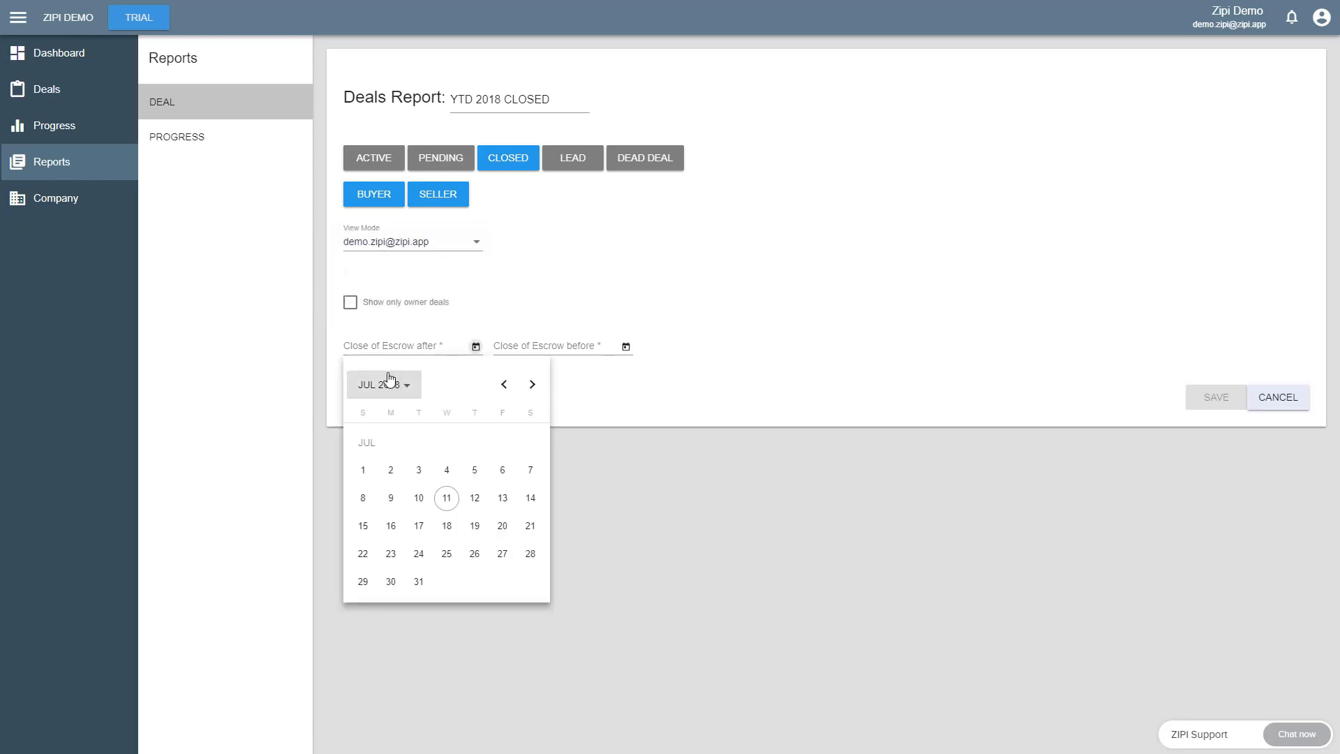
click(390, 382)
click(371, 454)
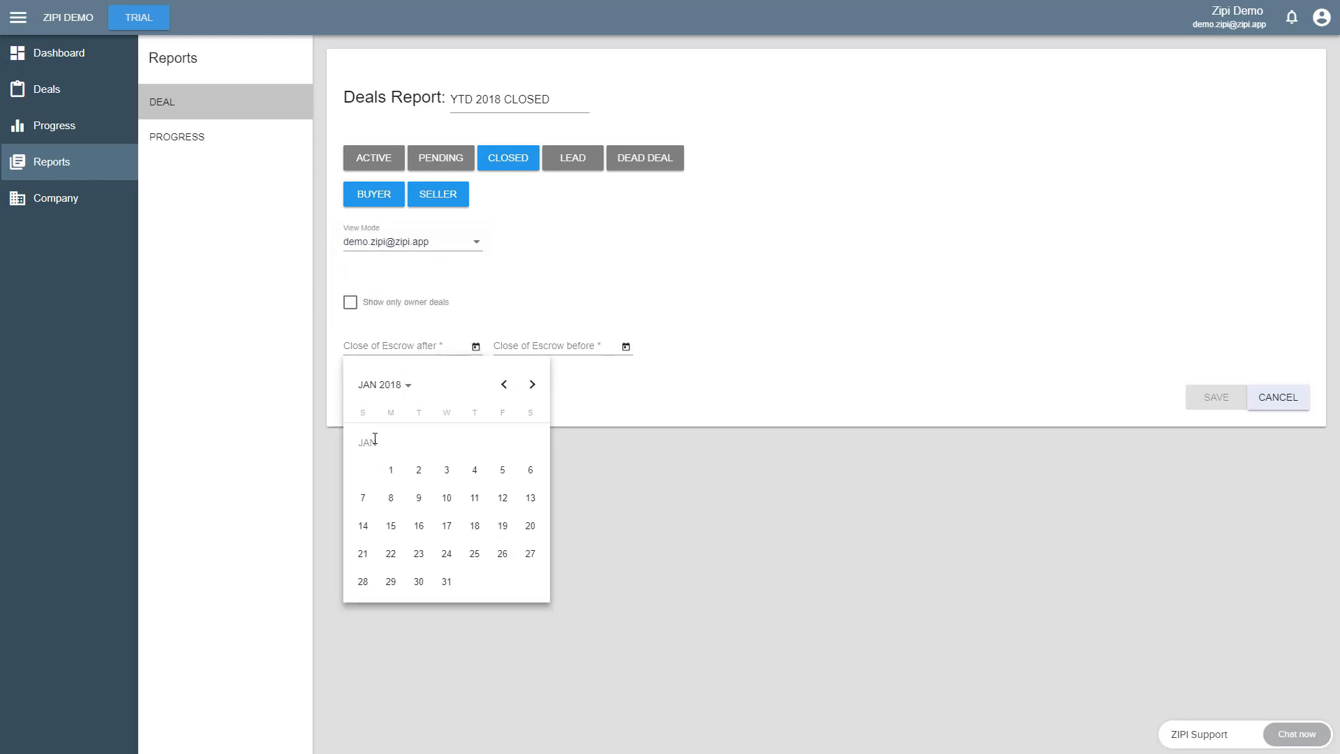
click(388, 472)
click(626, 347)
click(569, 390)
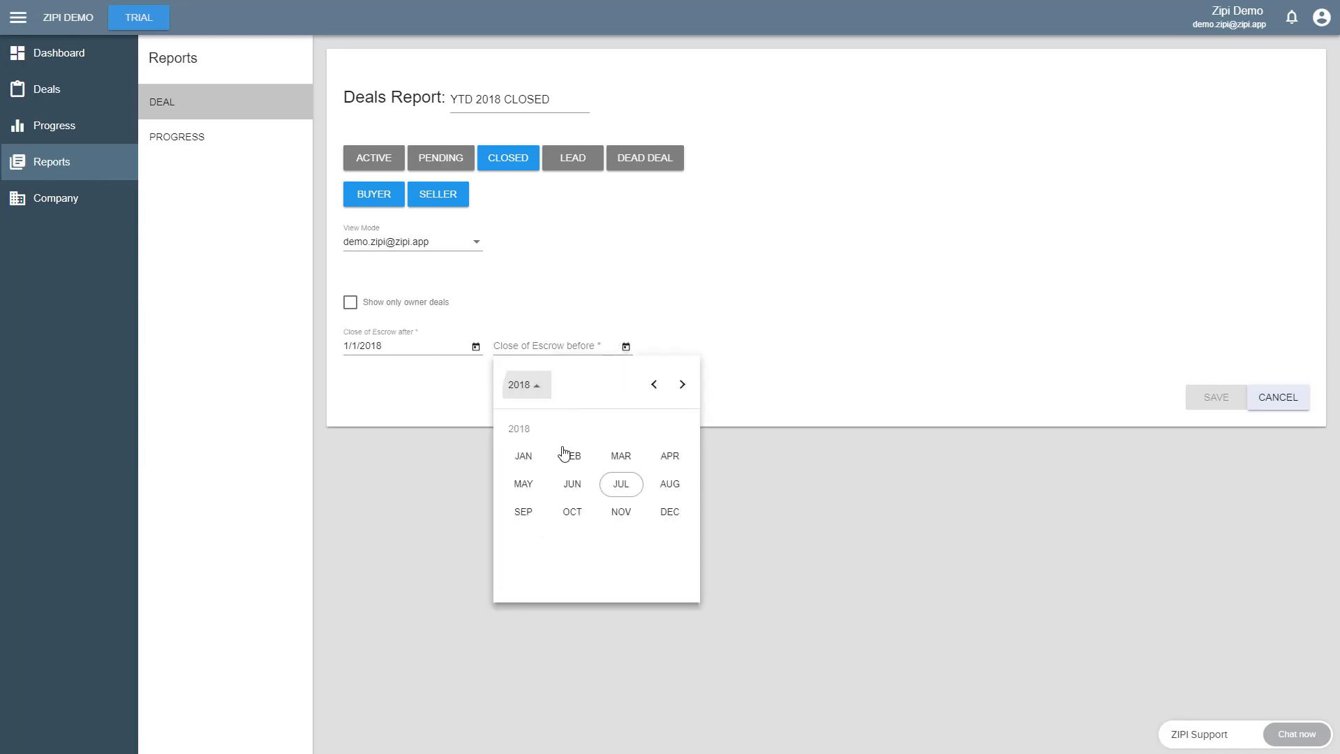
click(670, 512)
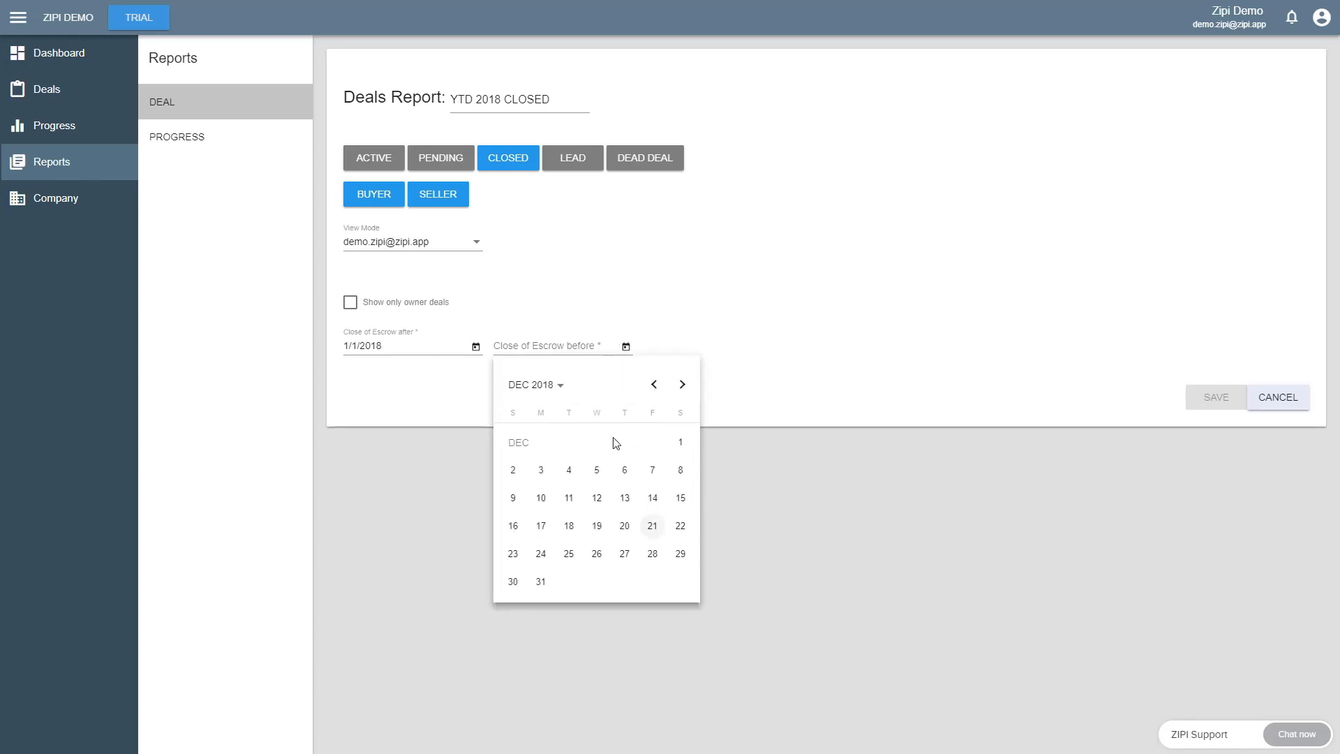
click(541, 582)
click(1206, 399)
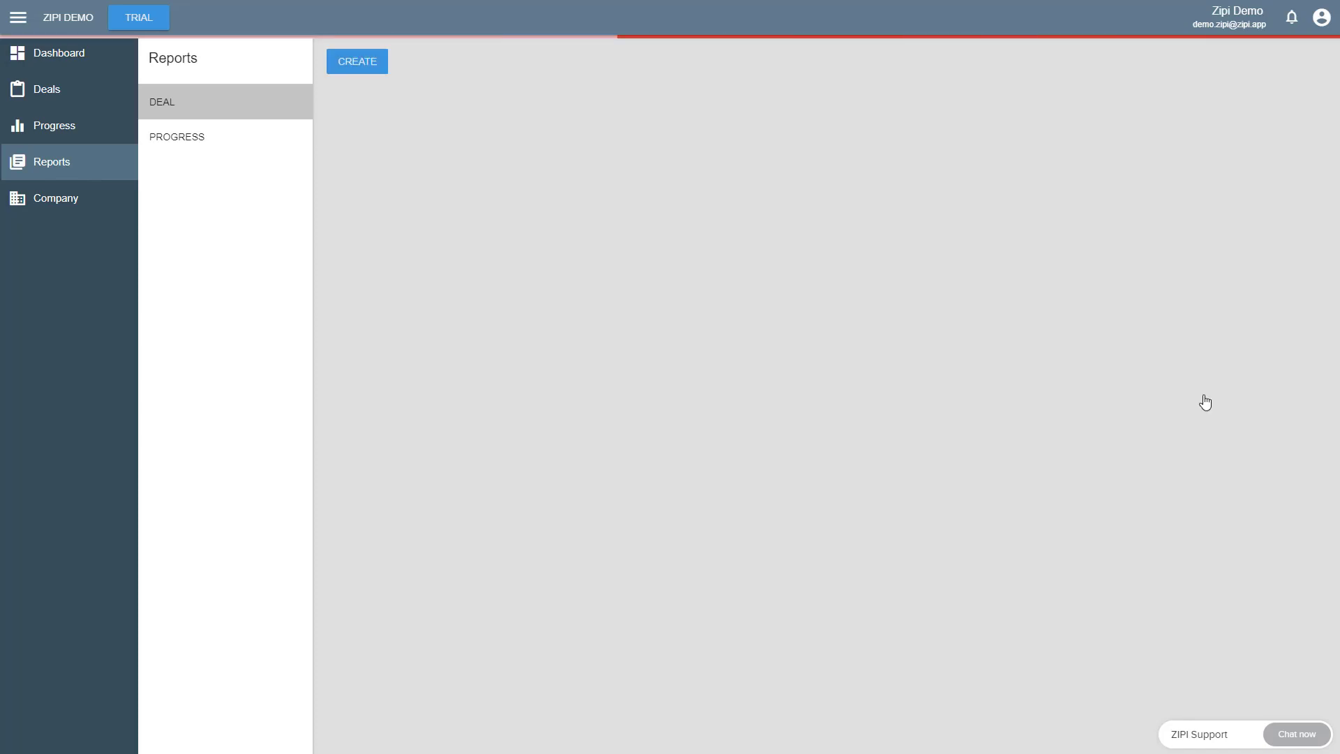
- Examine the YTD 2018 CLOSED report's SOB charts and its commission, production and average sales views
mouse_move(358, 182)
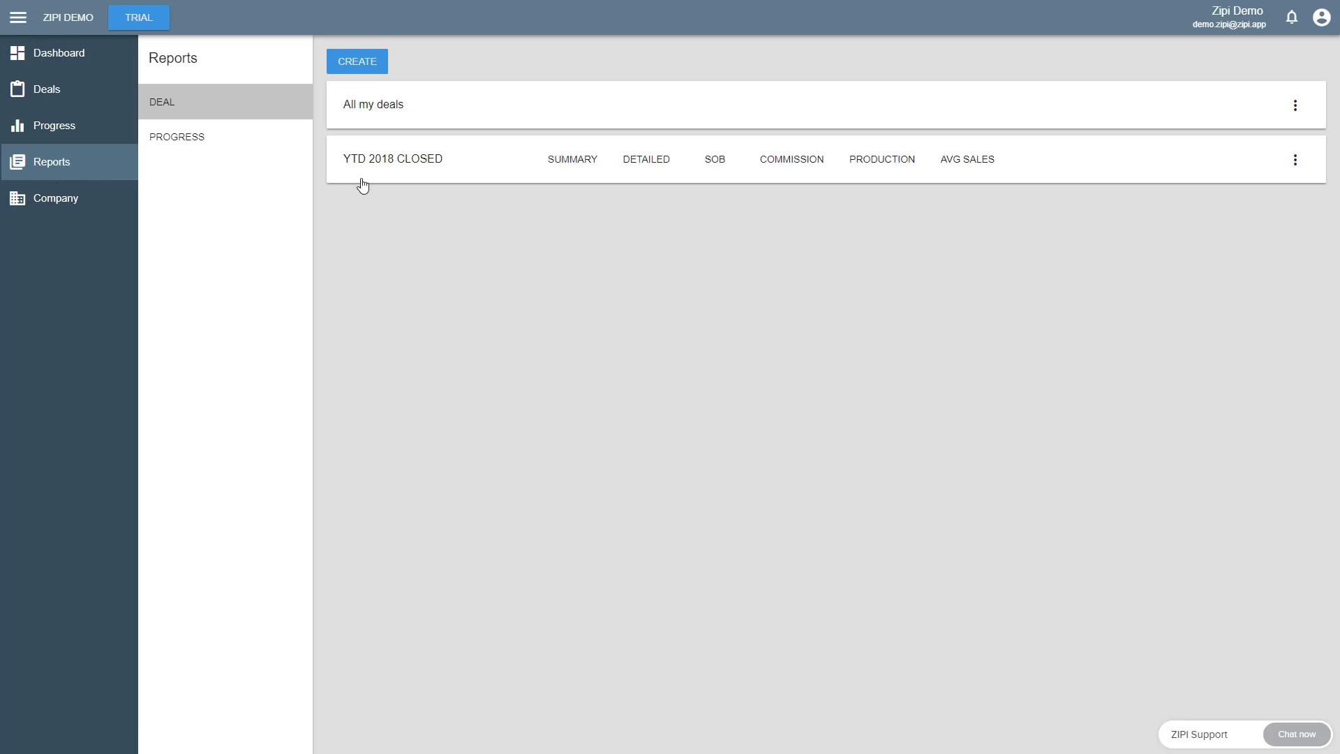
click(722, 160)
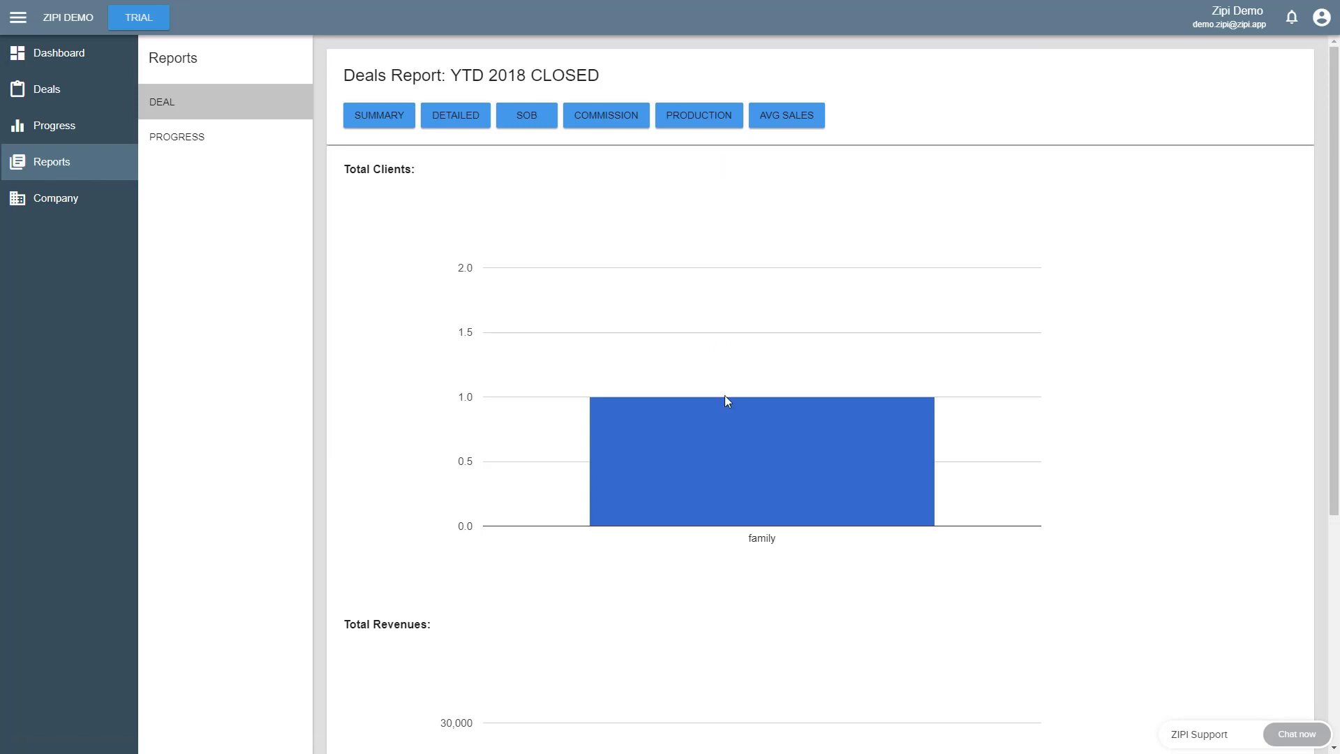
mouse_move(734, 441)
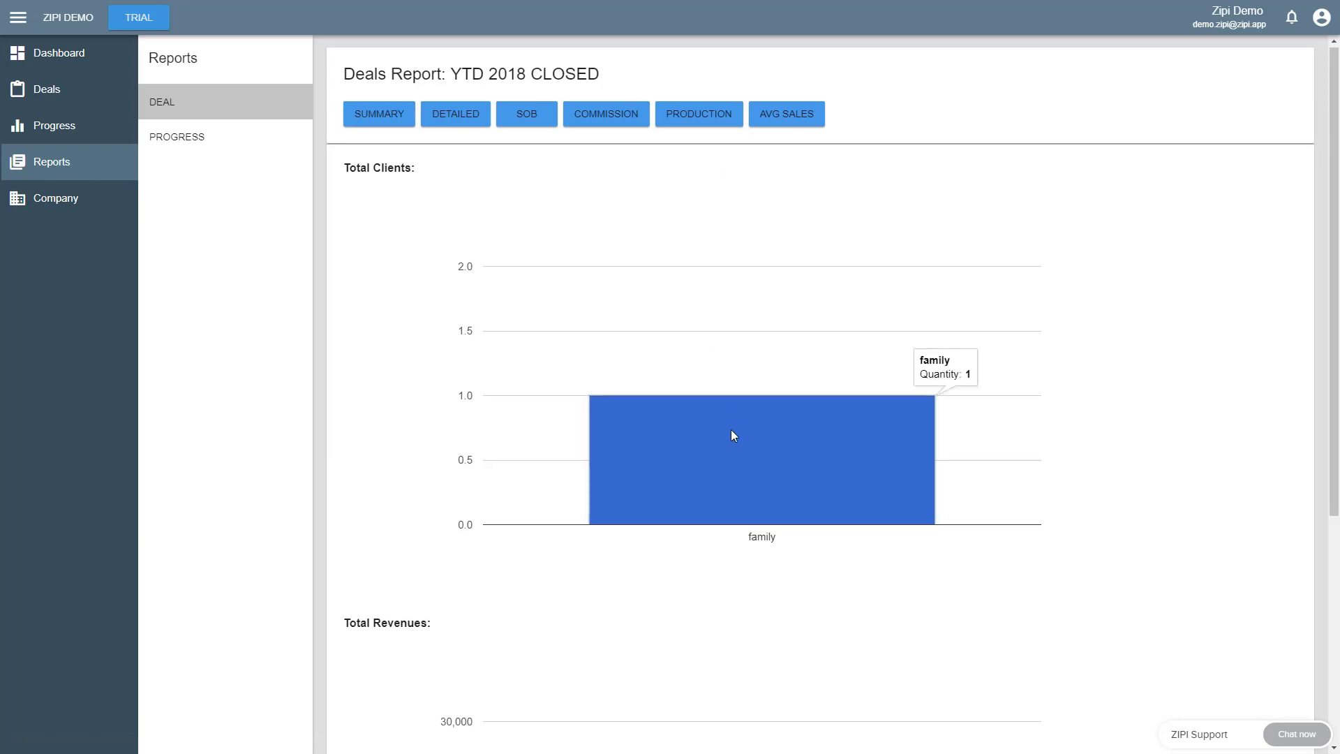
scroll(733, 434, down, 5)
mouse_move(781, 561)
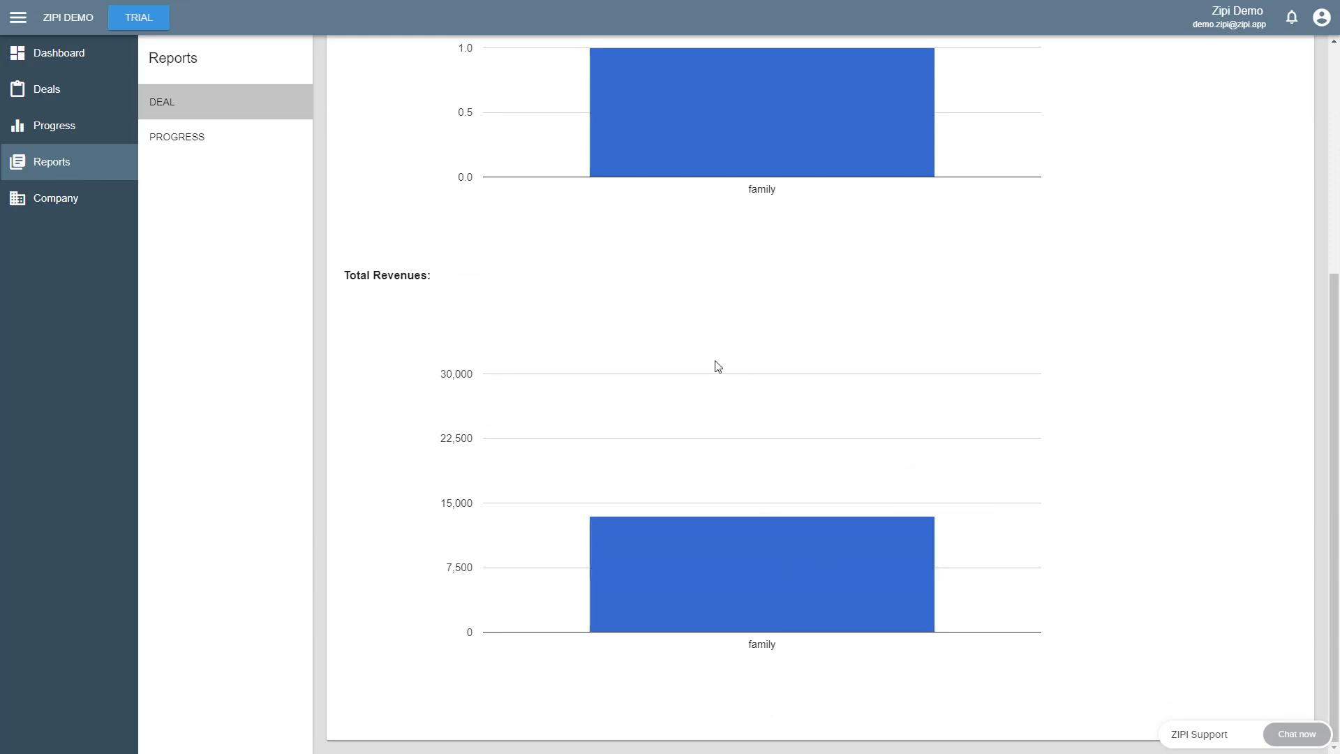
scroll(719, 366, up, 5)
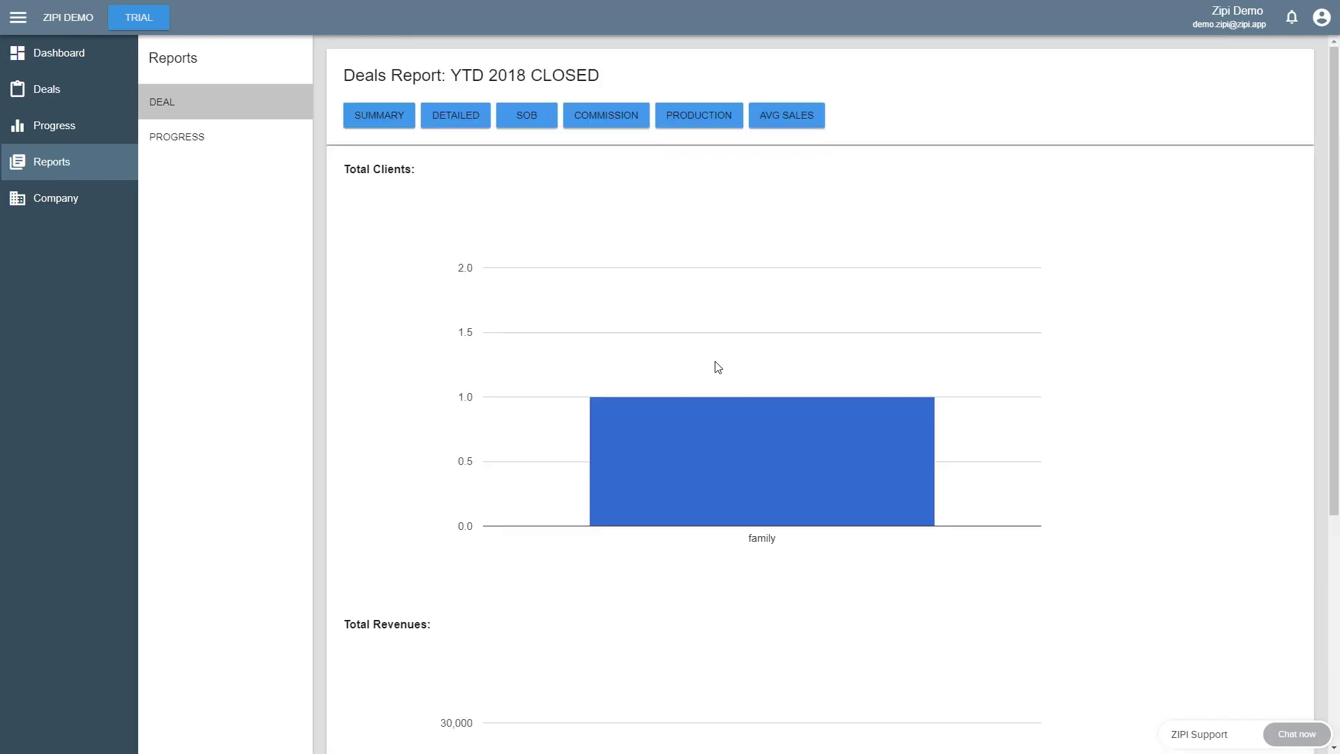
click(592, 113)
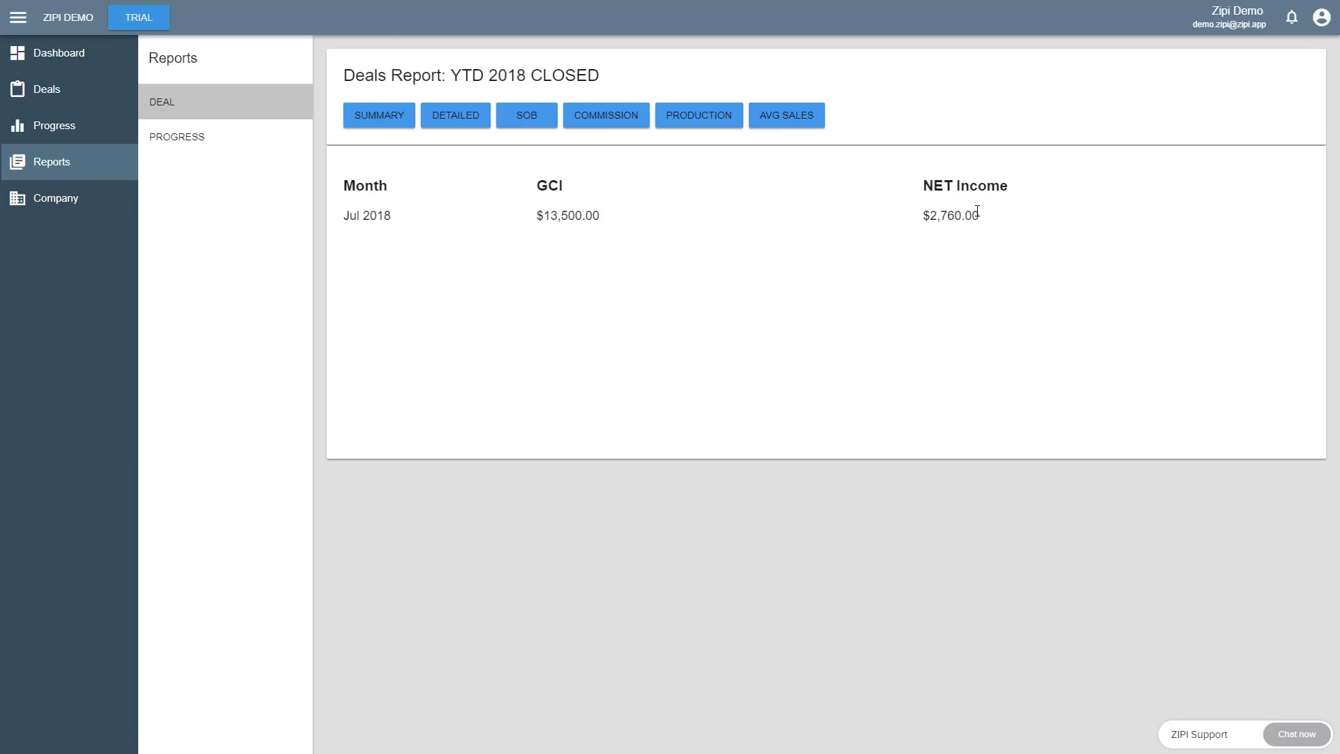
click(709, 123)
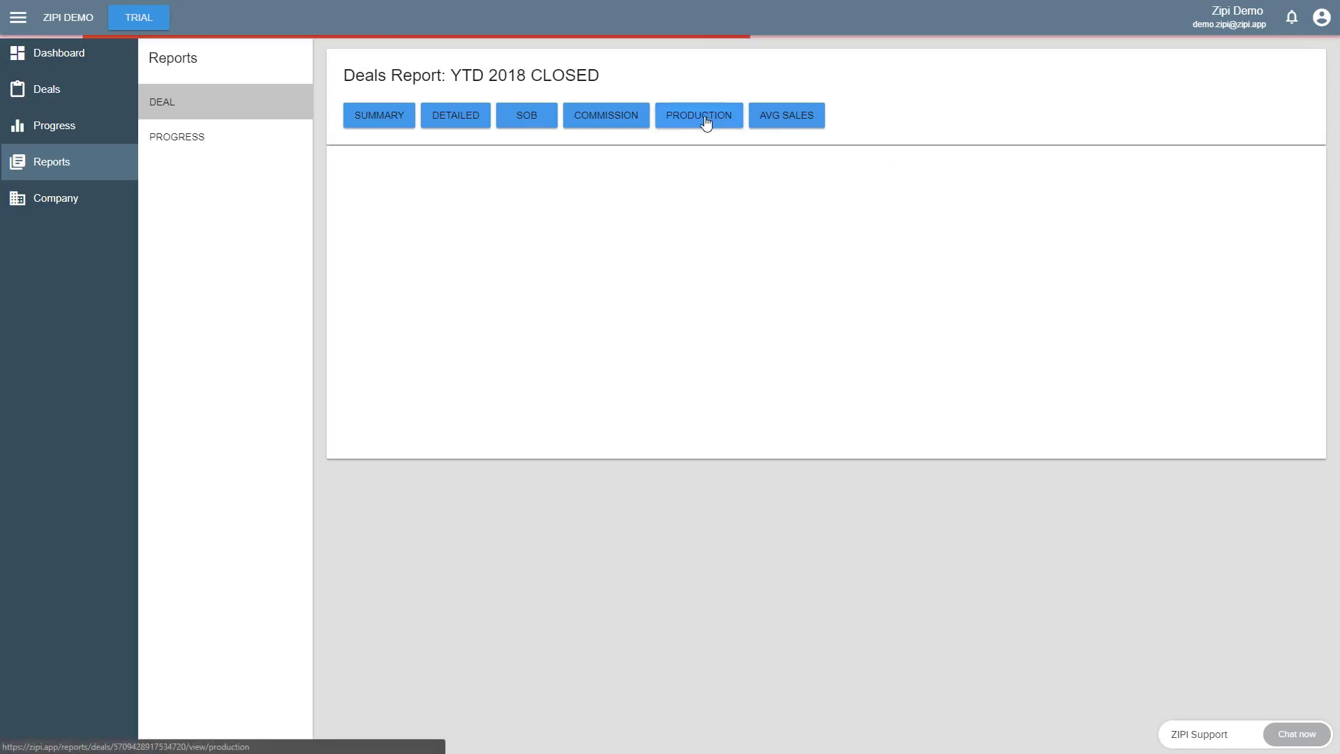
click(762, 117)
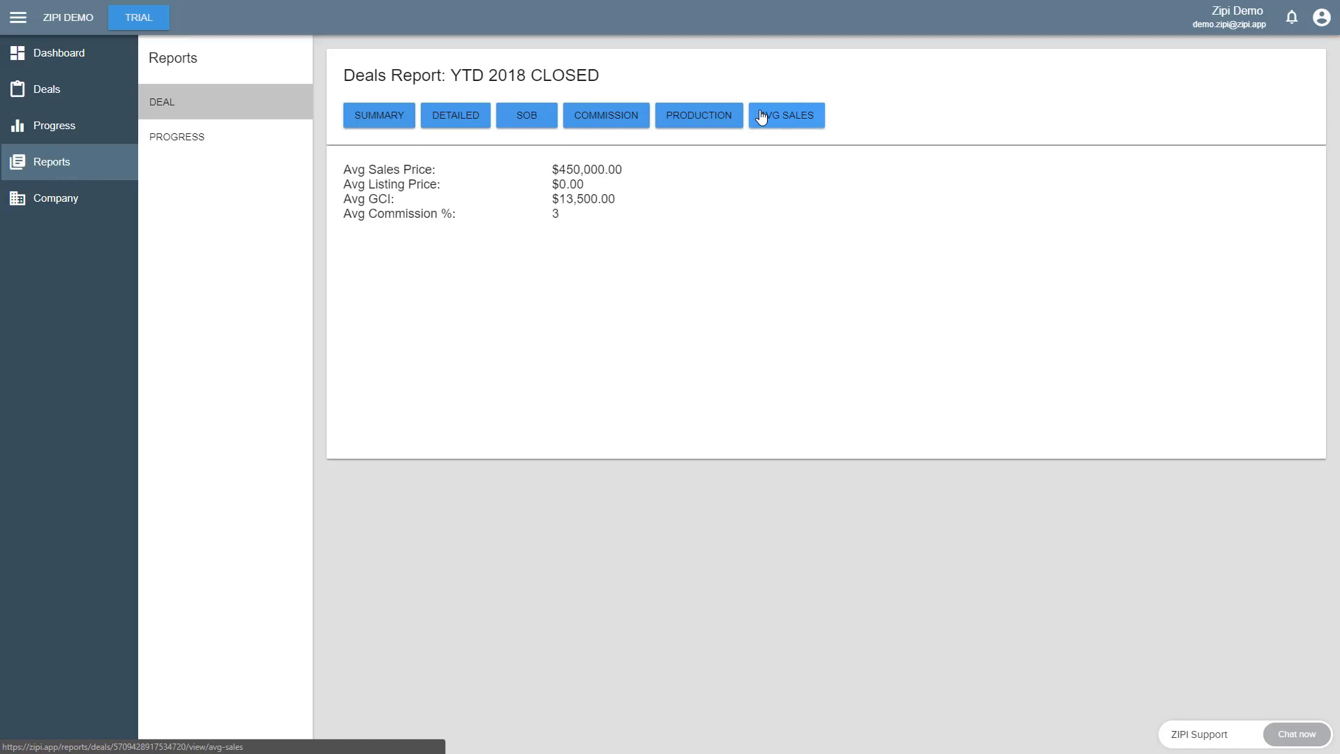
- Generate a CSV of the report's detailed view and open the downloaded file in Excel
click(453, 119)
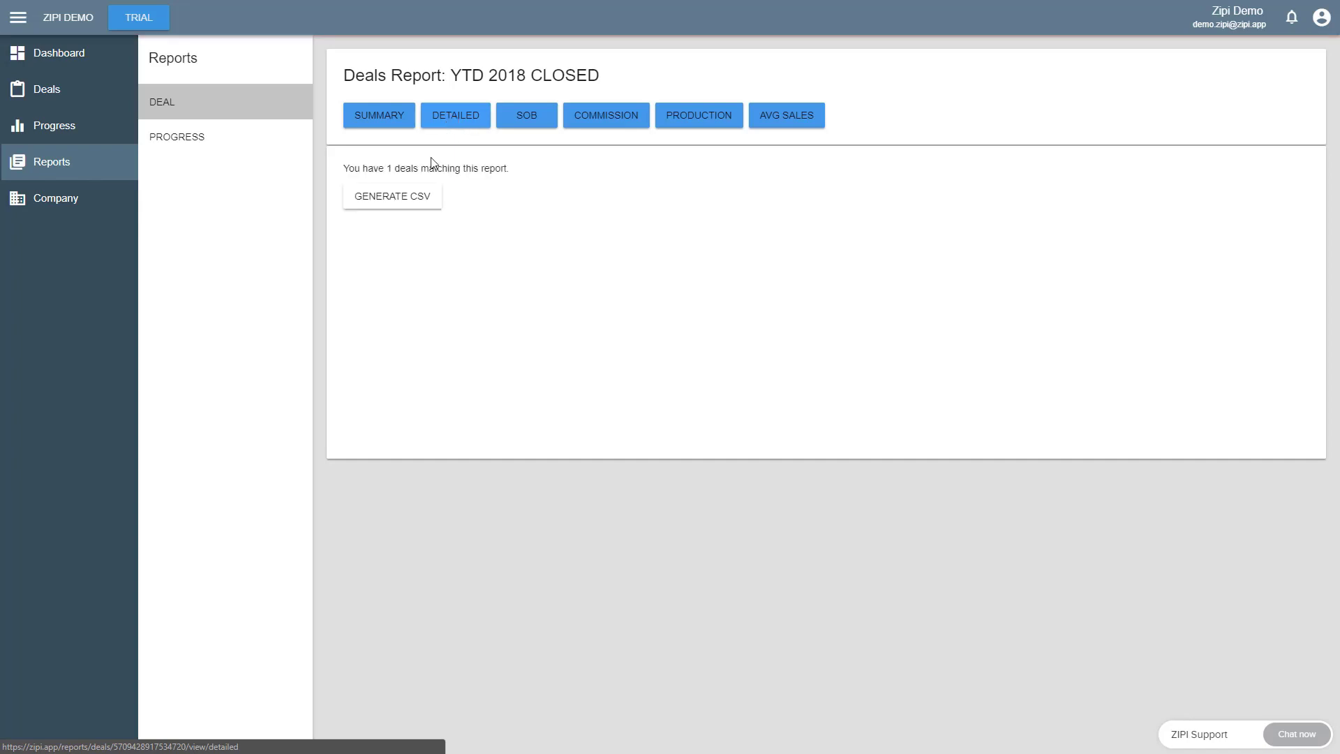
click(407, 203)
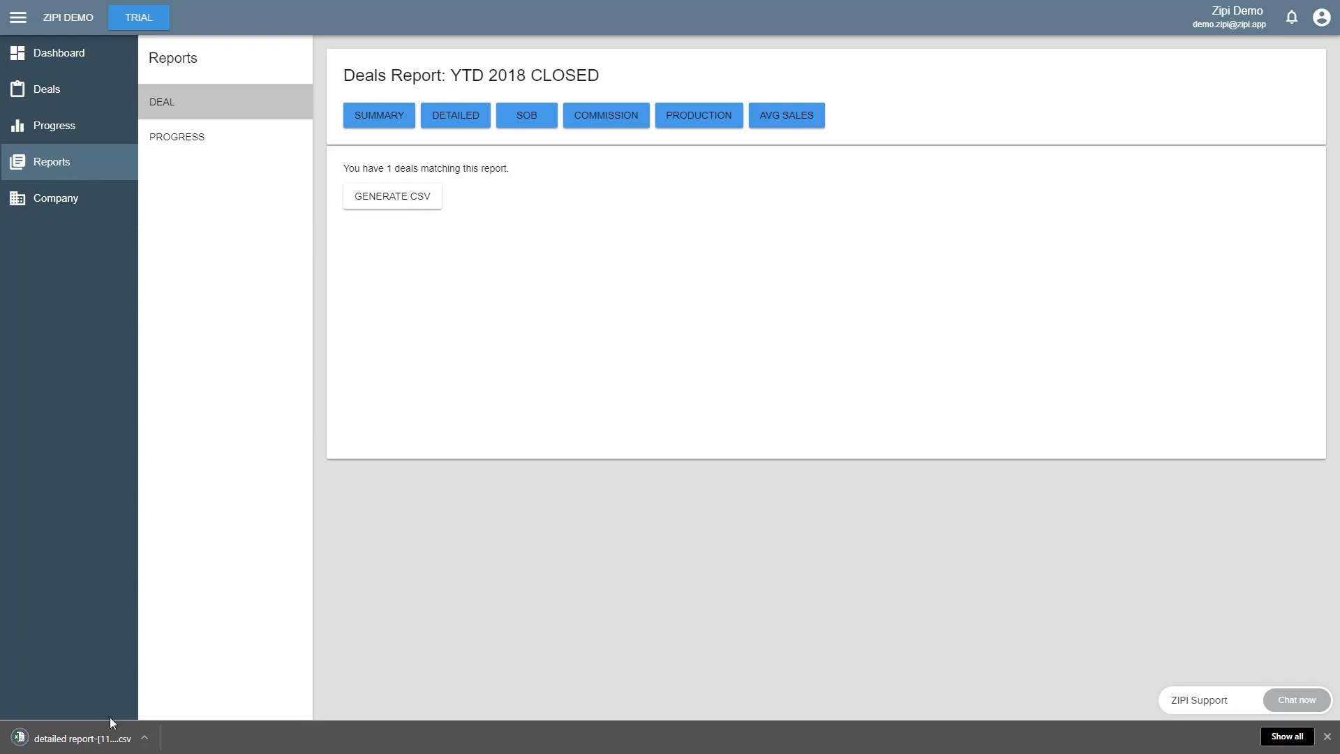
click(109, 743)
- Fit all column widths of the sheet to their contents and increase the height of all rows
click(14, 145)
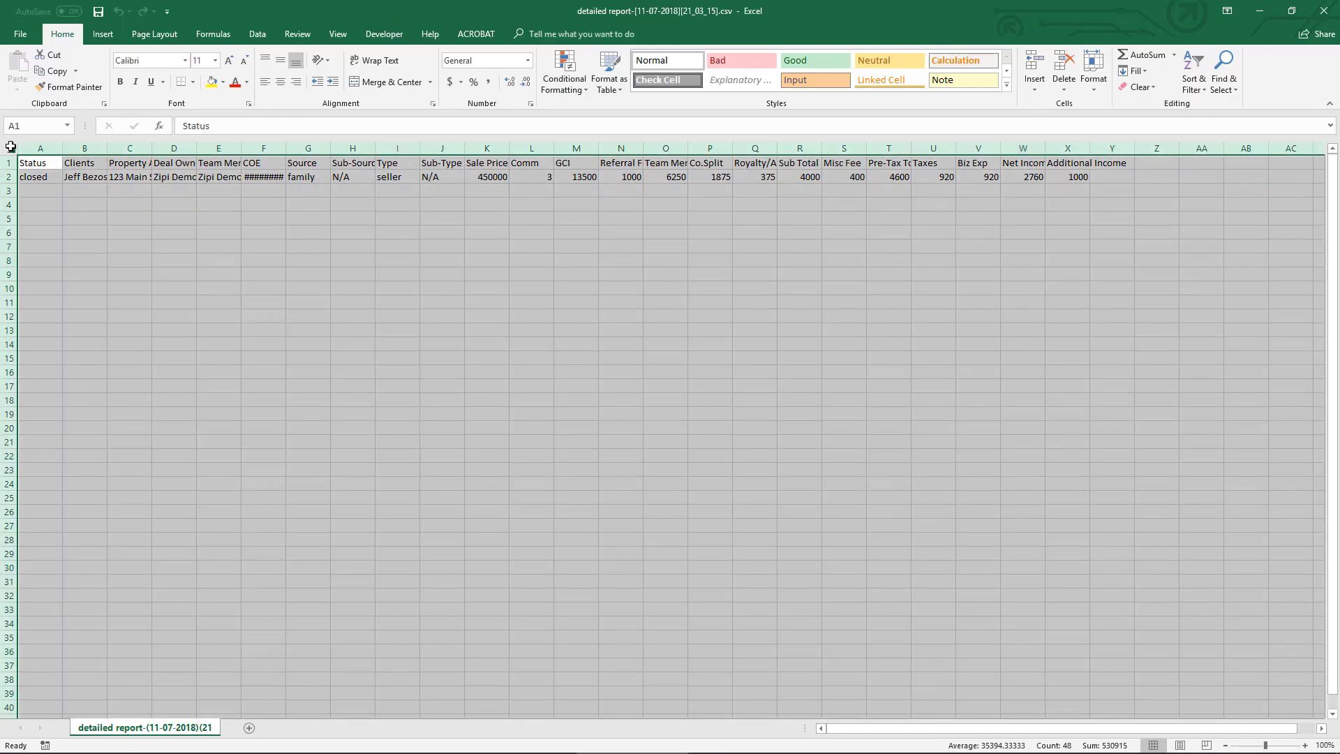
click(24, 147)
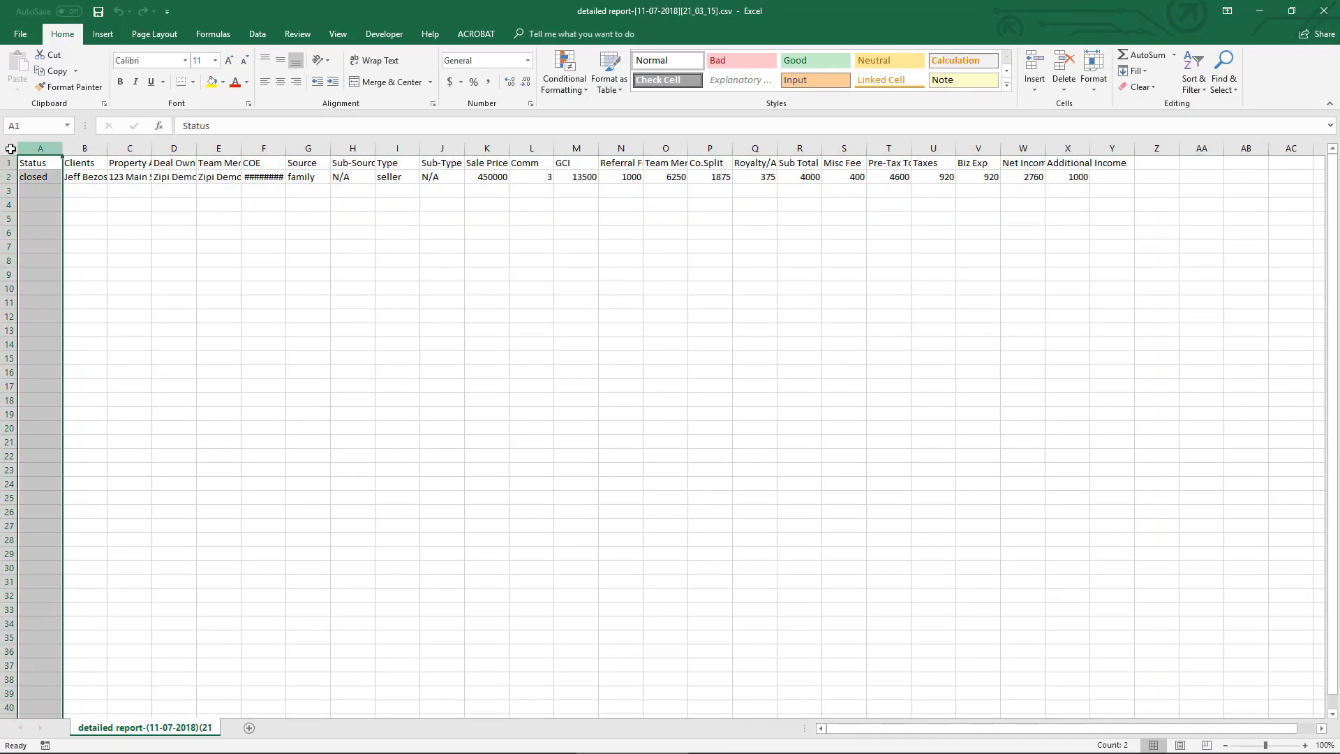
click(12, 147)
double_click(62, 147)
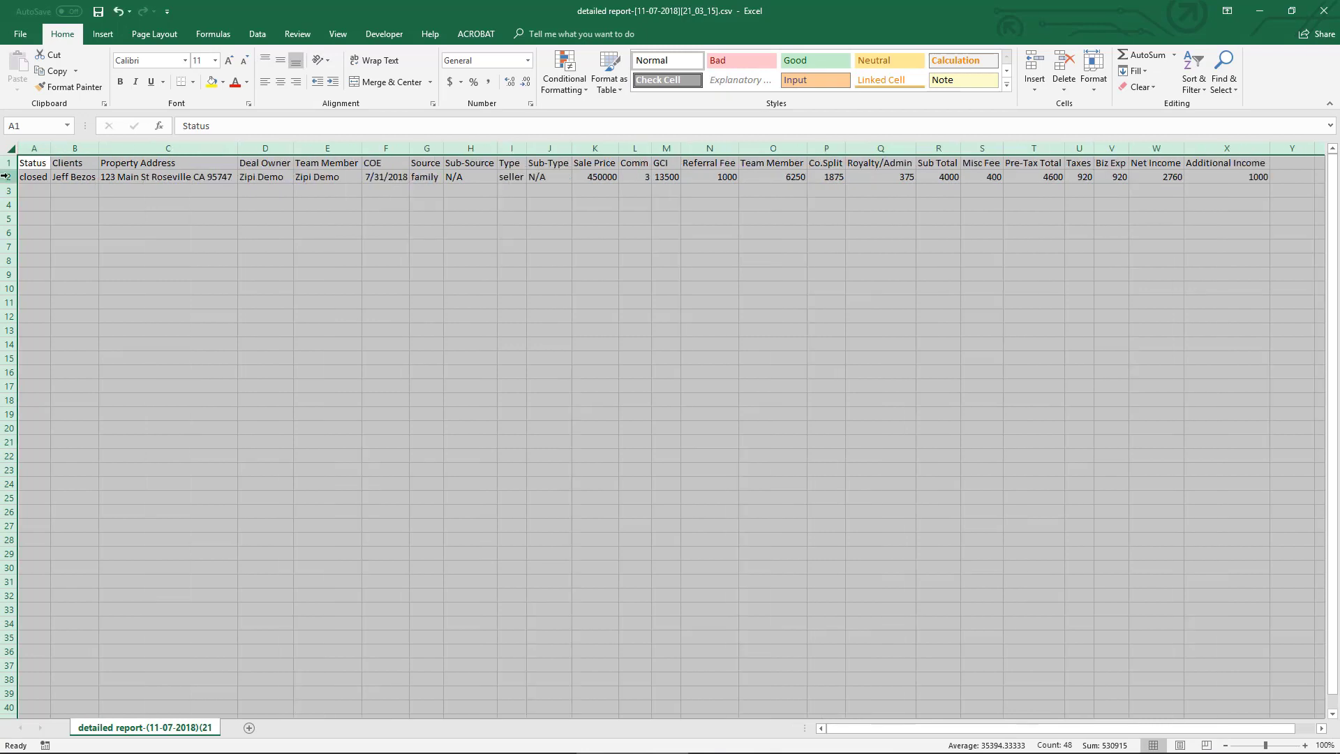
drag(17, 171, 17, 186)
- Examine the closed deal's row field by field, from status and client details through sale price, GCI, deductions and net income
click(70, 204)
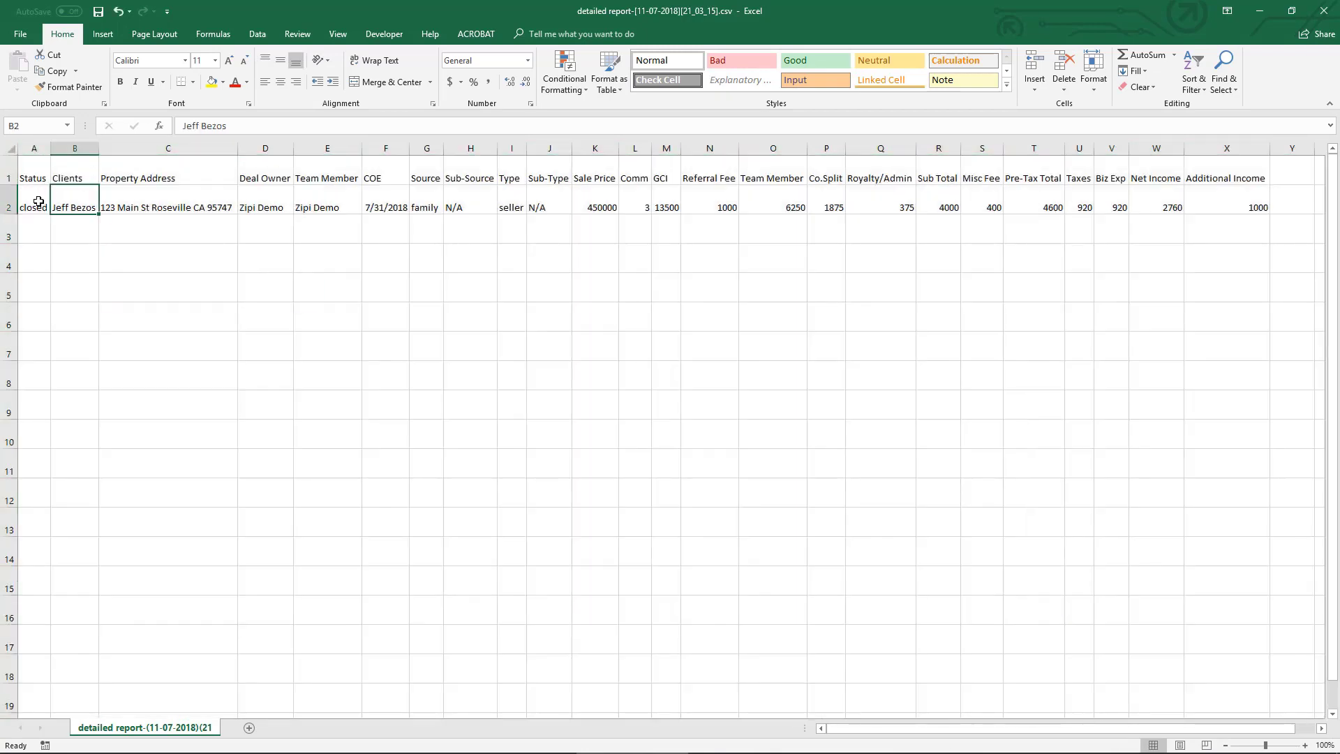
click(38, 202)
click(63, 203)
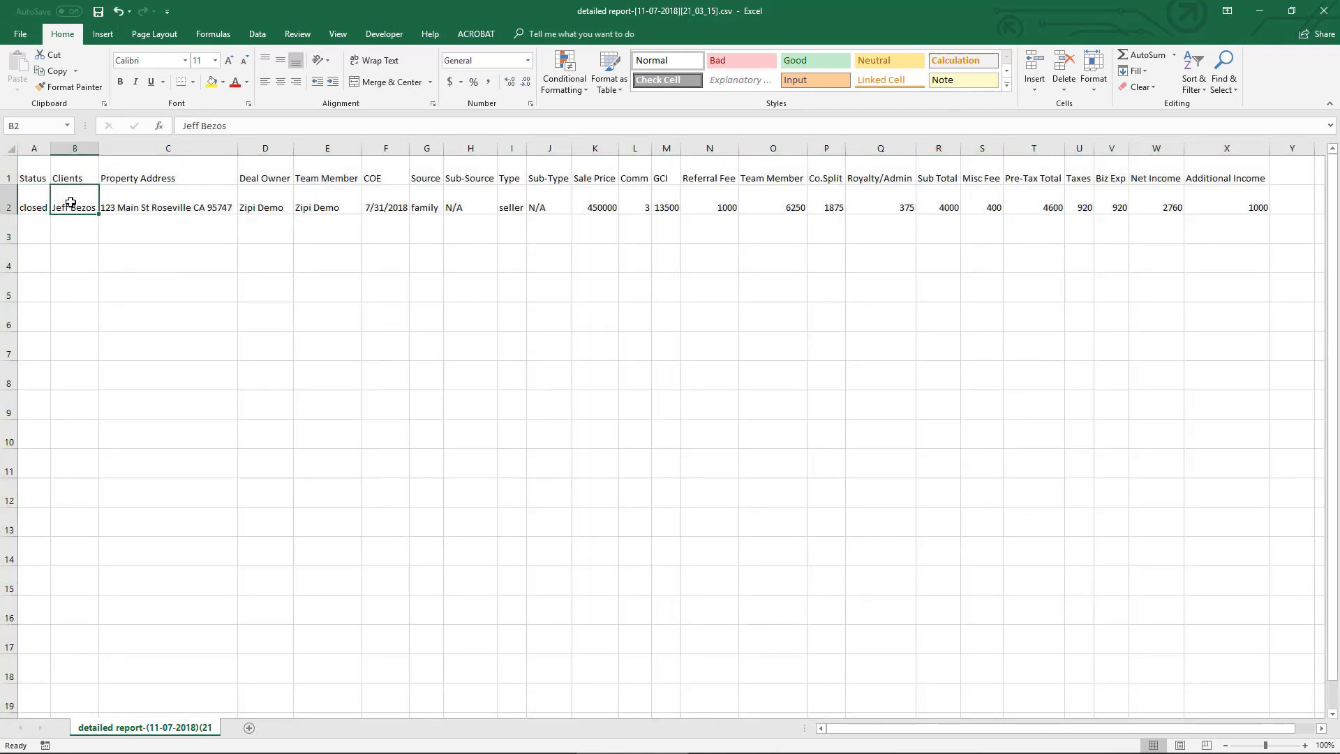
click(139, 203)
click(261, 204)
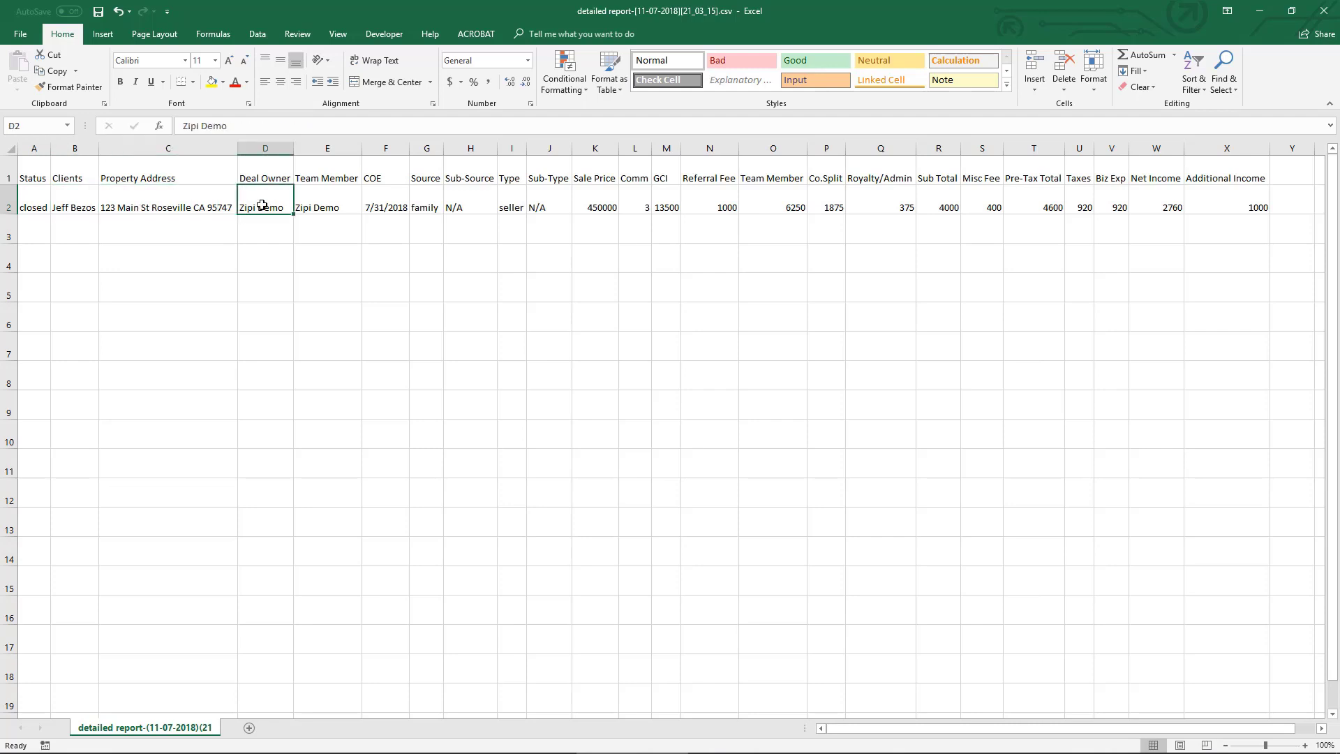
click(313, 199)
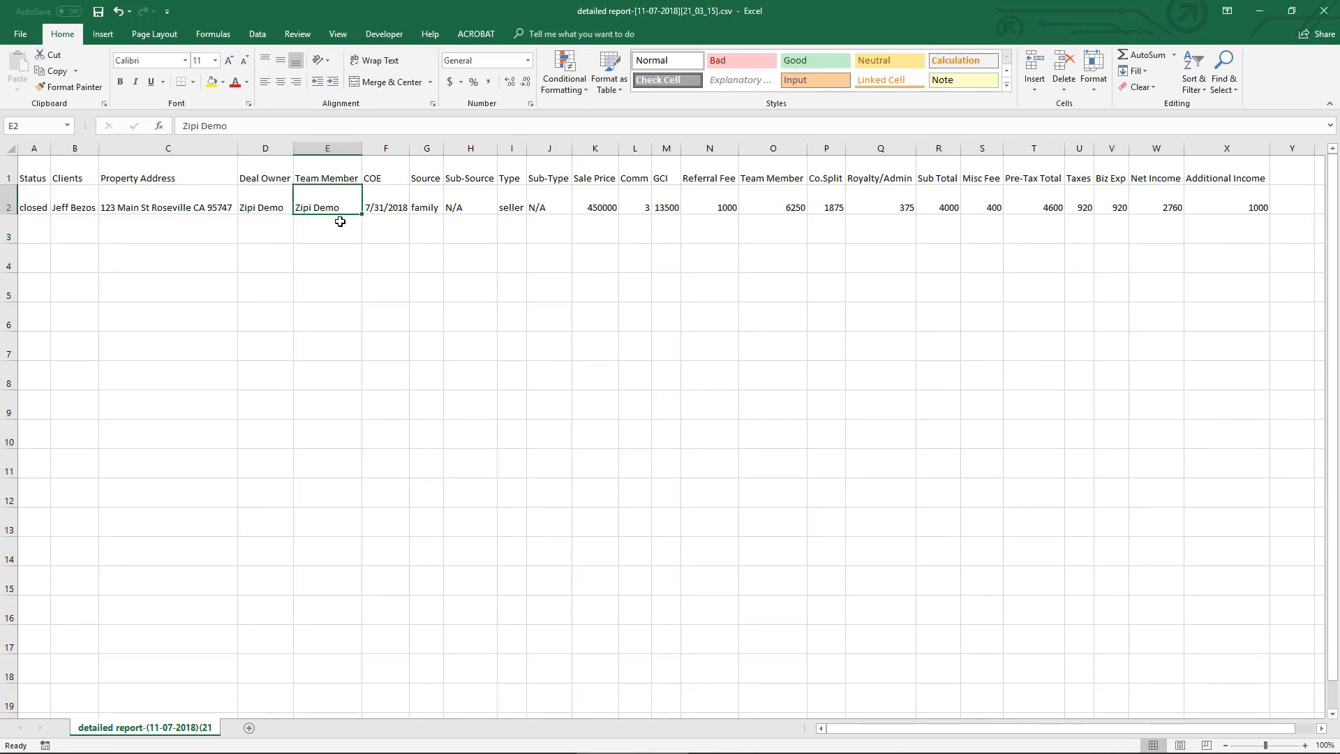
click(388, 202)
click(426, 200)
click(508, 209)
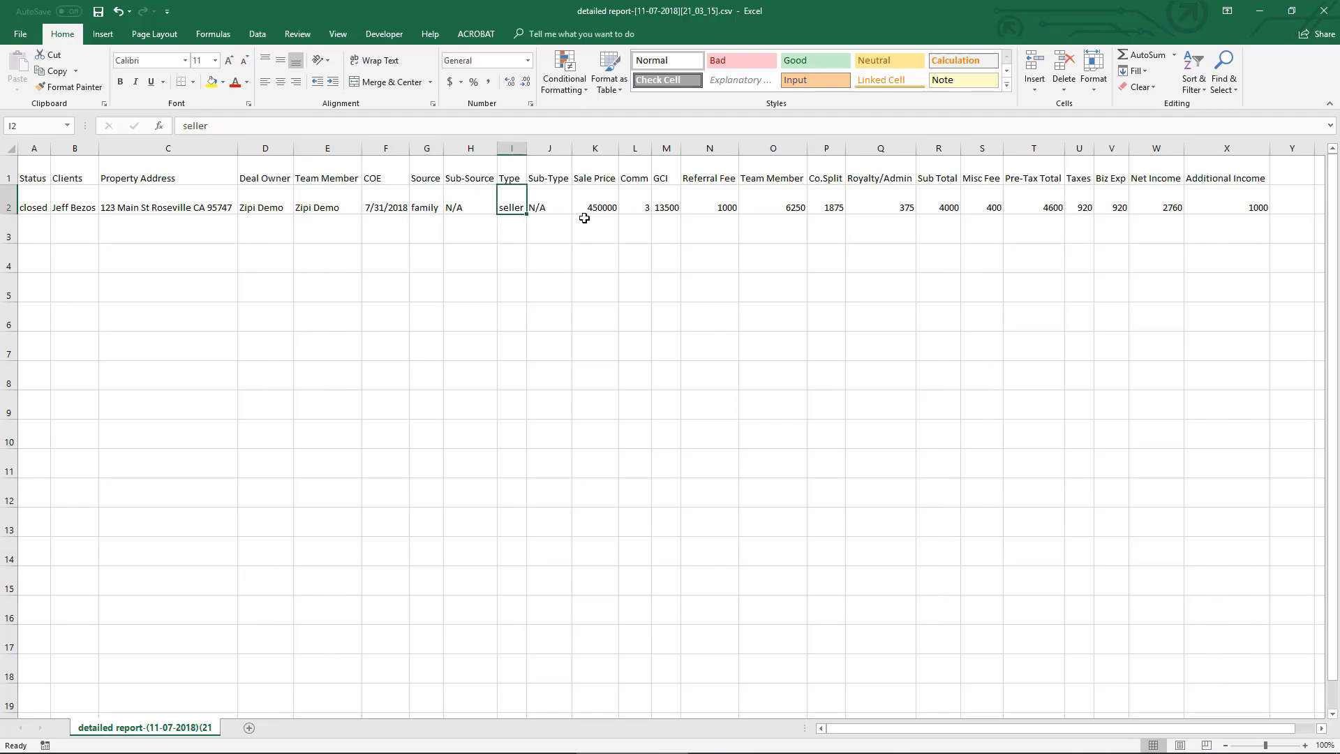
drag(590, 210, 632, 207)
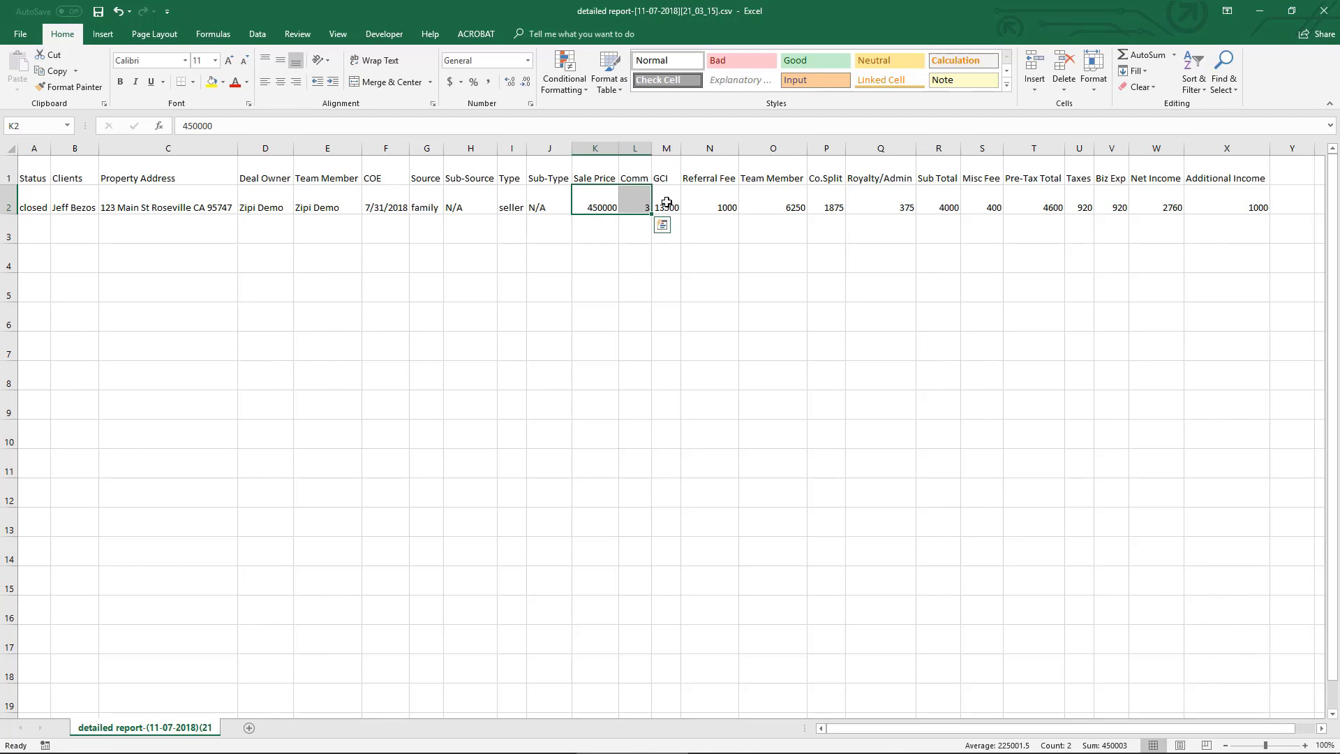
drag(667, 203, 1133, 203)
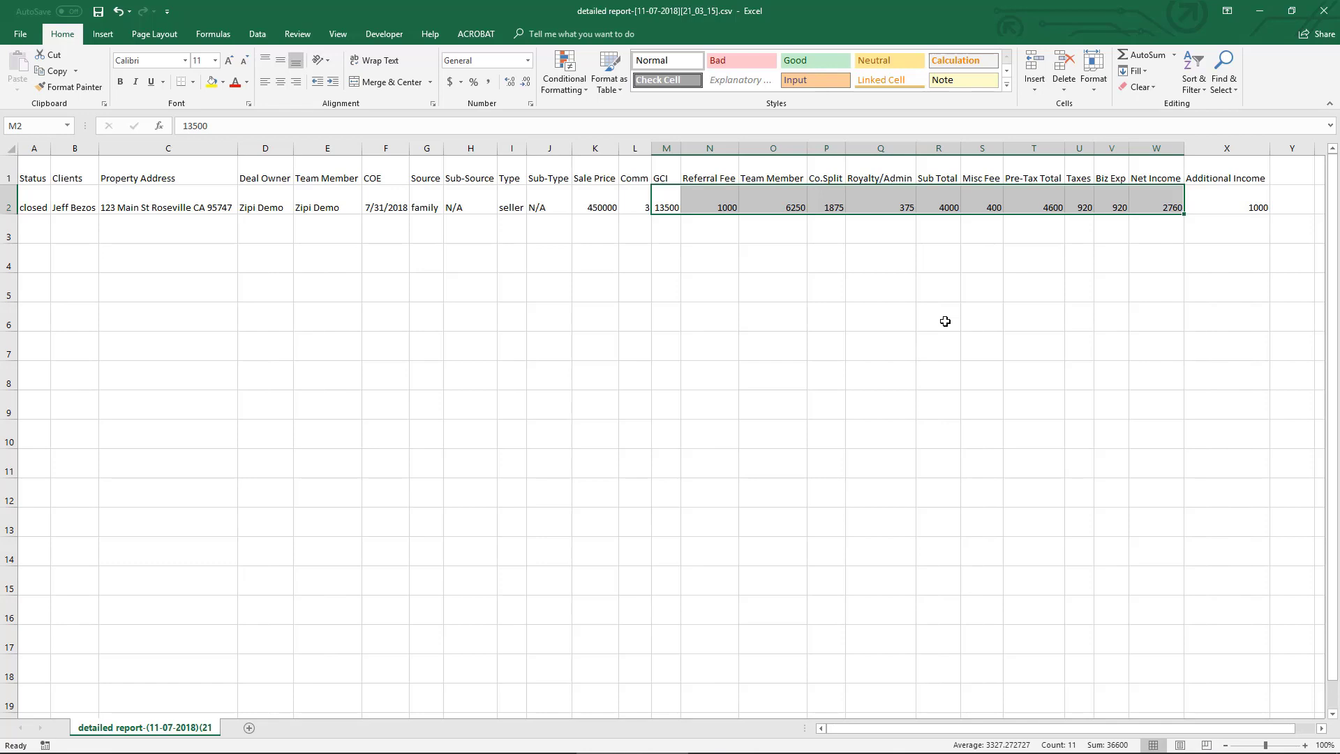
click(940, 241)
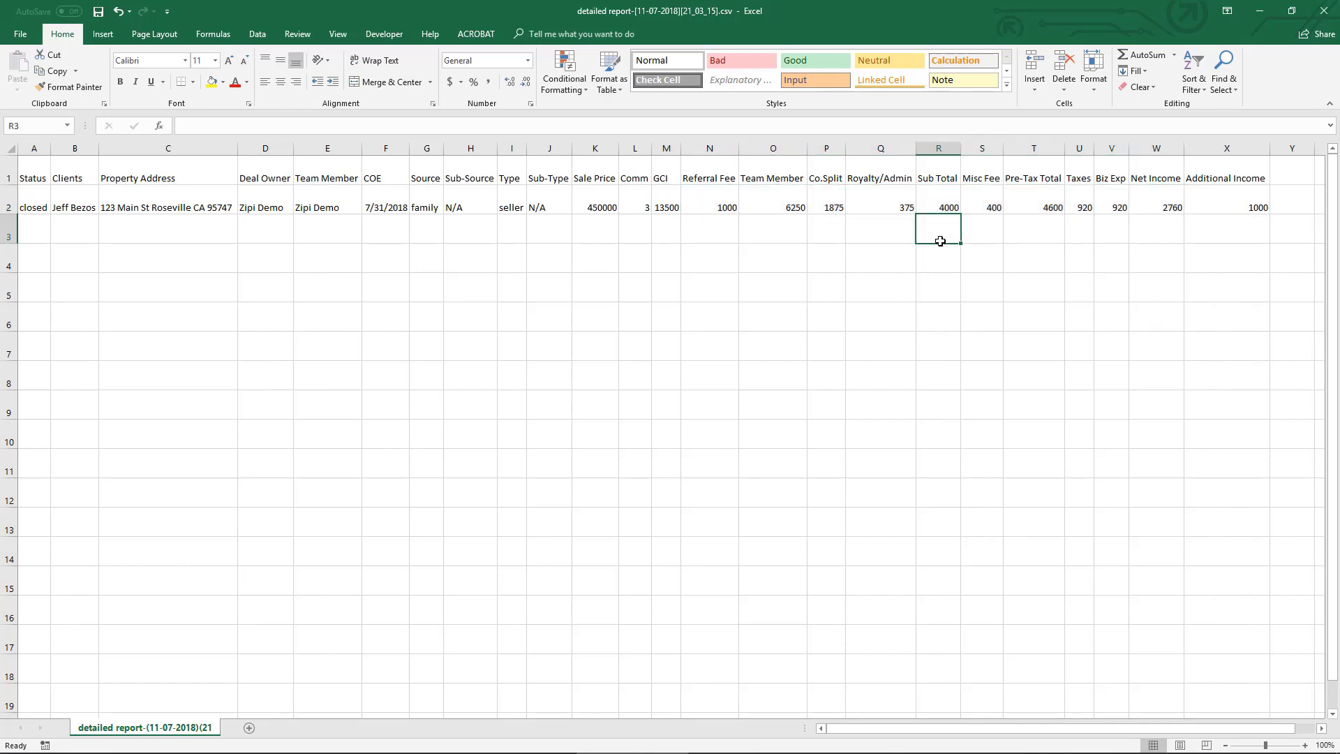
- Delete the columns from Referral Fee through Biz Exp and undo the deletion
drag(710, 148, 1100, 151)
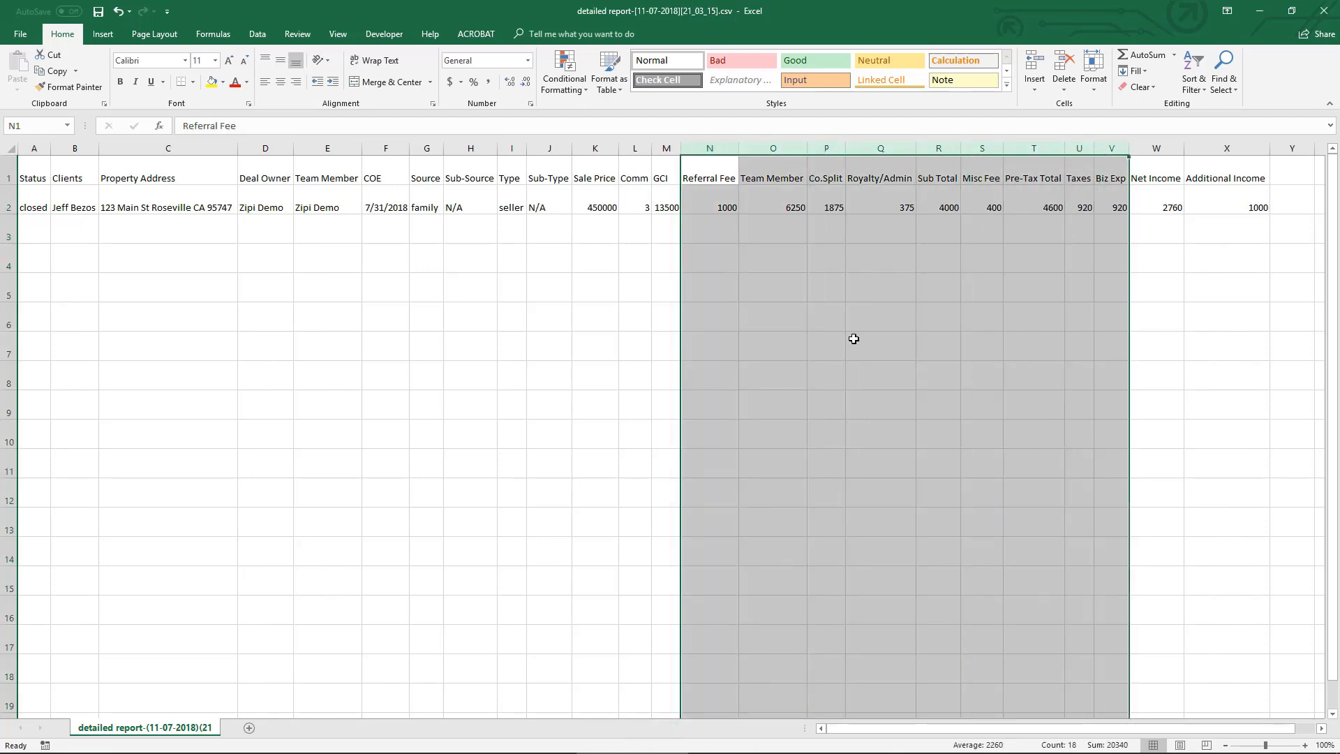
right_click(817, 398)
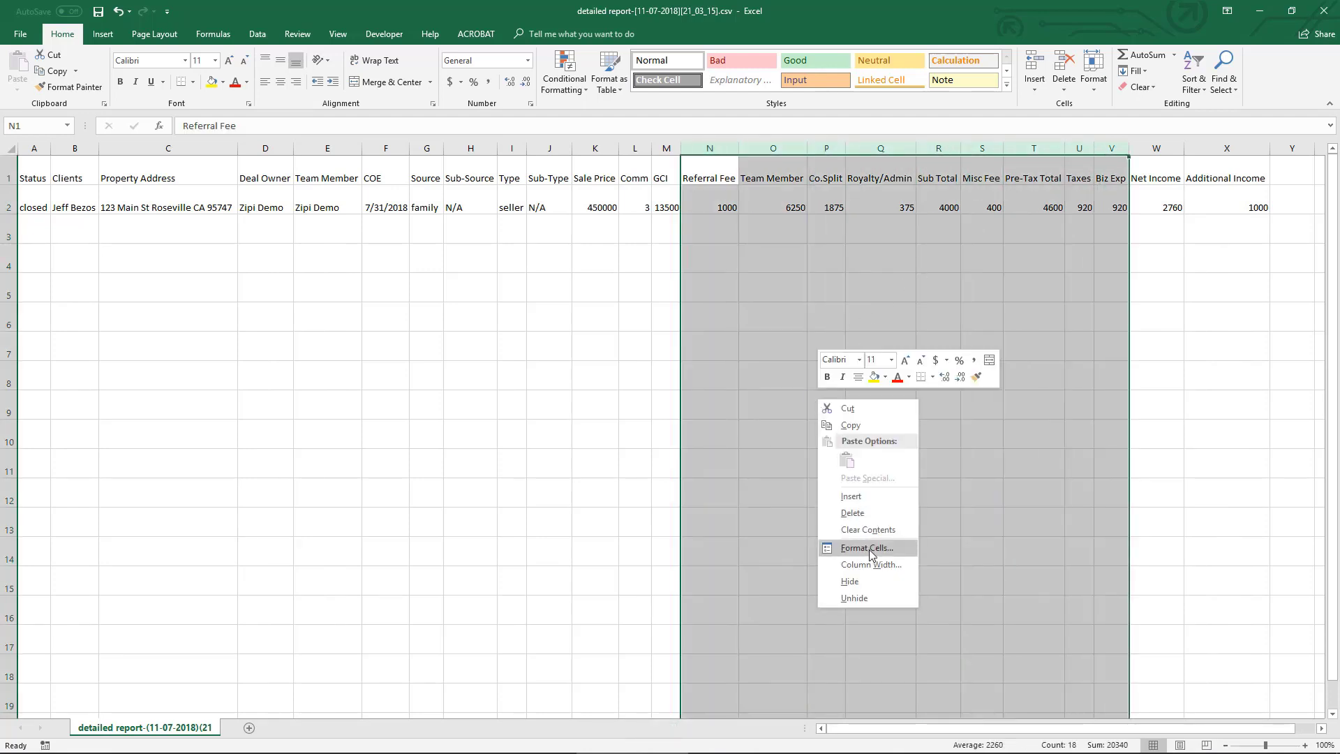
click(865, 516)
click(796, 376)
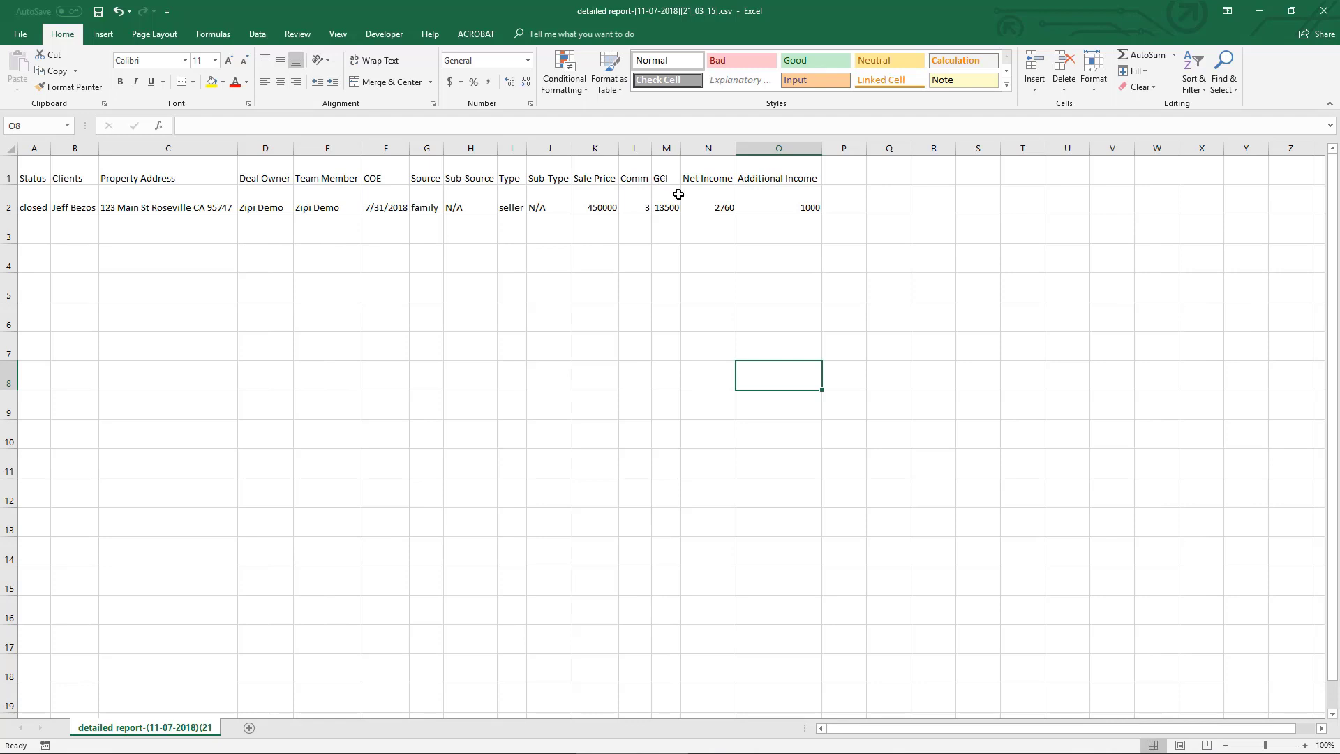
key(ctrl+z)
- Examine the Team Member amount next to the Referral Fee in the closed deal's row
click(748, 215)
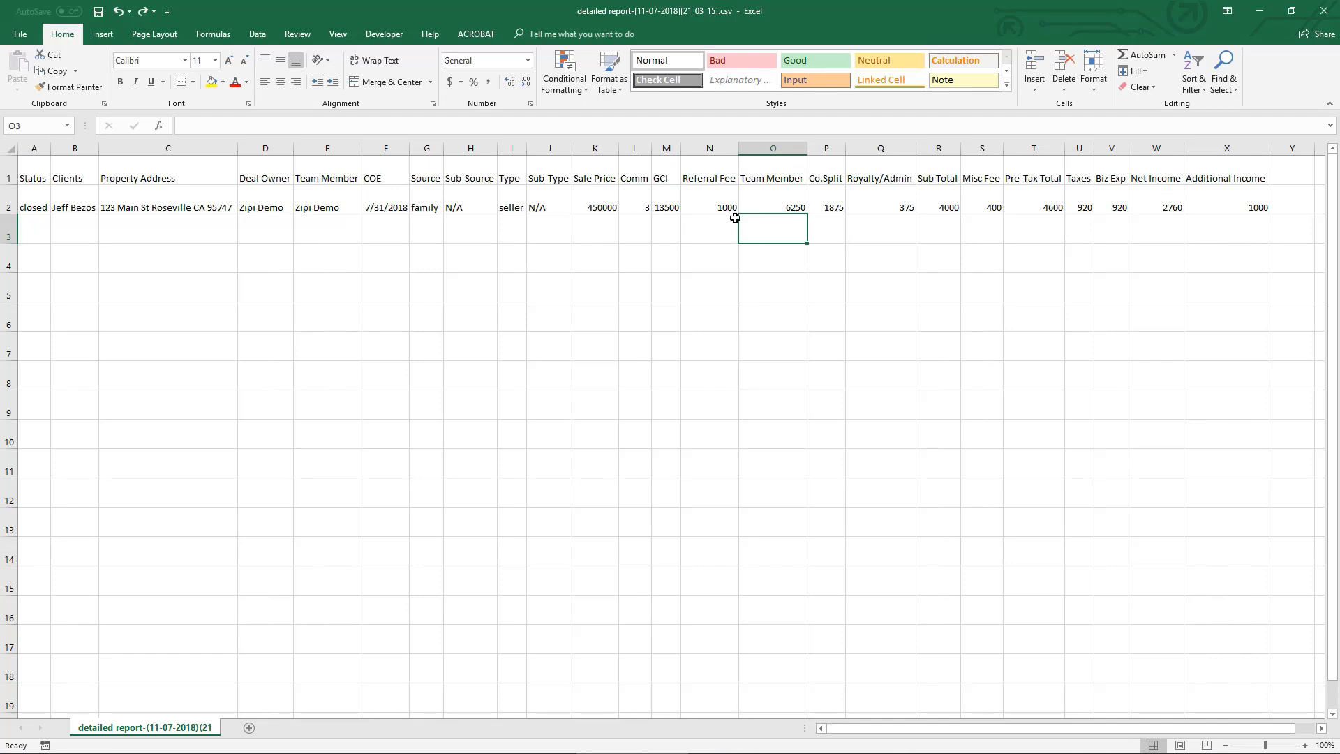
key(Up)
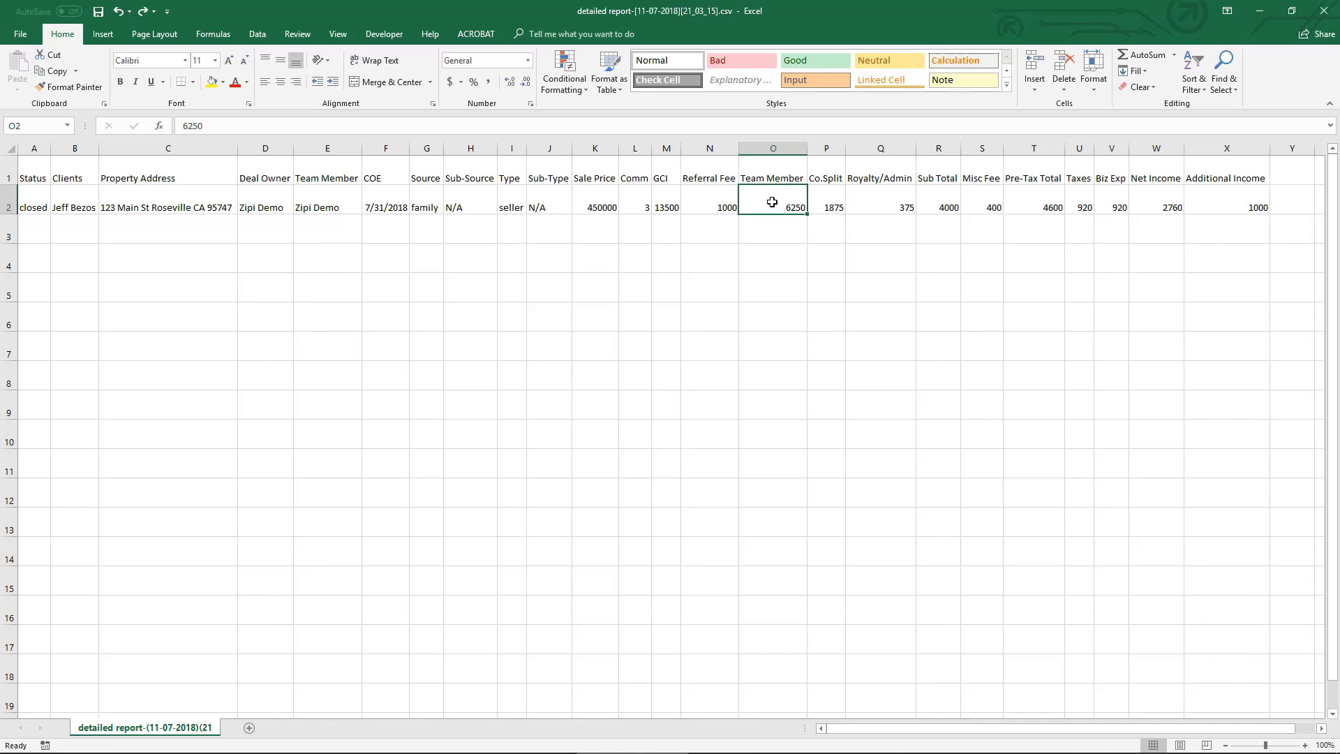